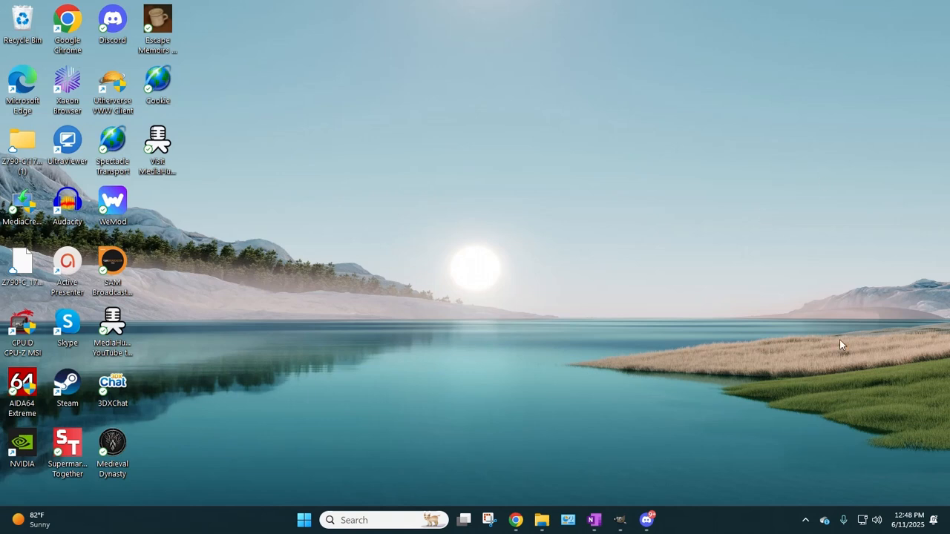
Step: Switch to Google Chrome and open the Wix sites page at wix.com
left_click(516, 520)
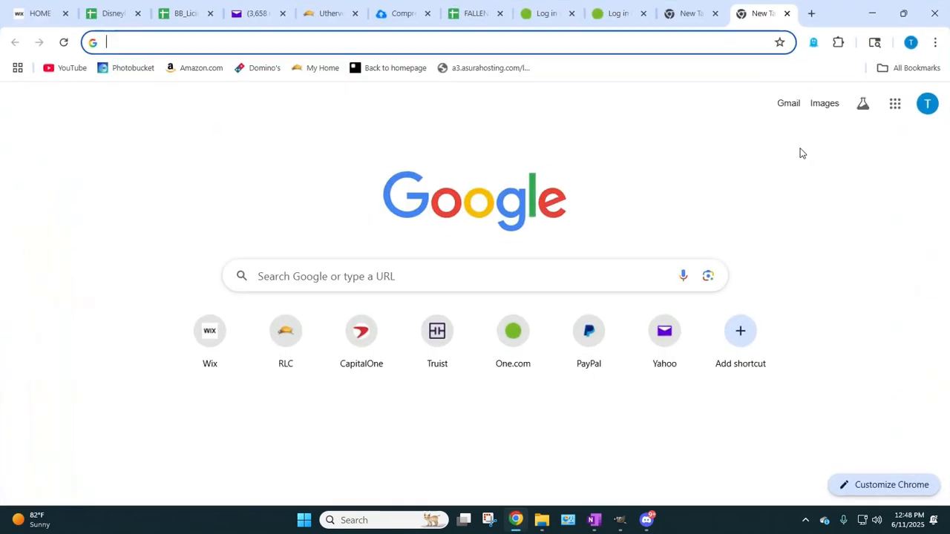
left_click(545, 43)
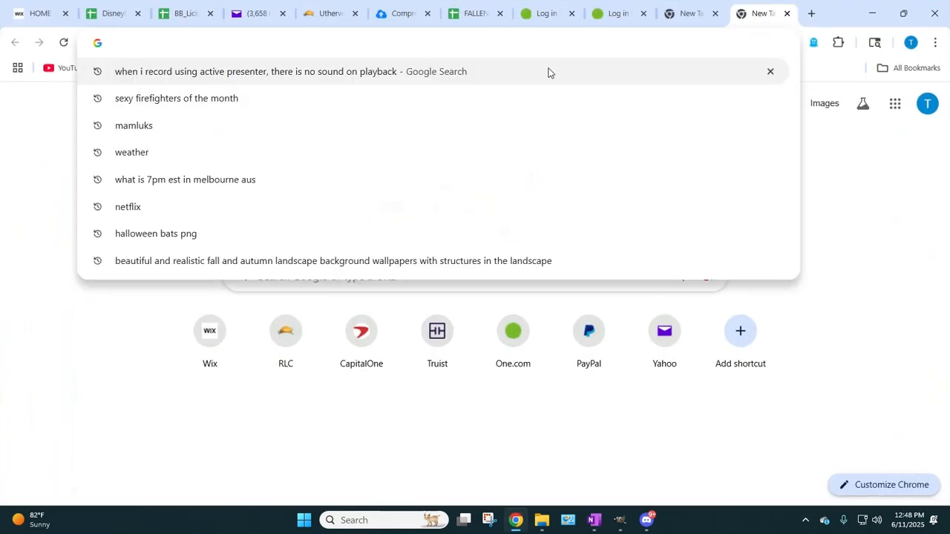
type("wi")
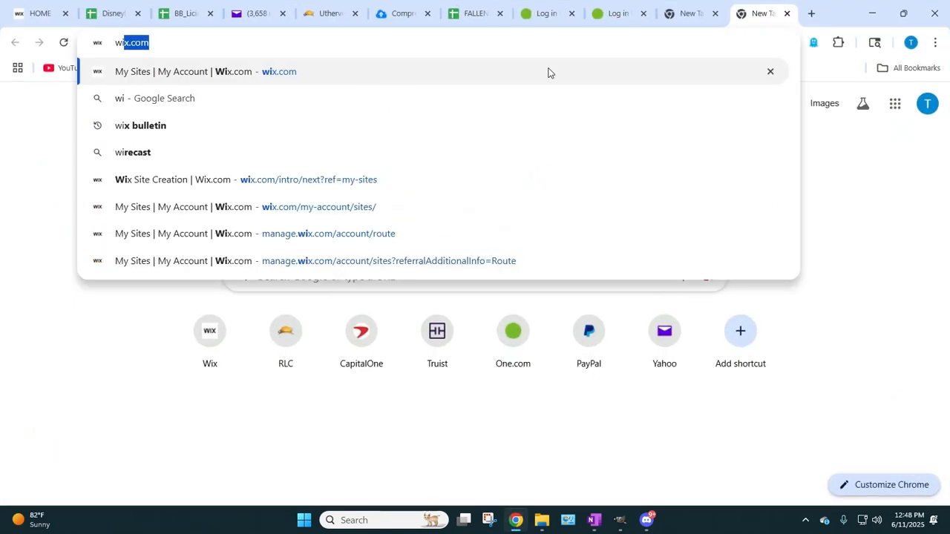
type("x.")
key("Return")
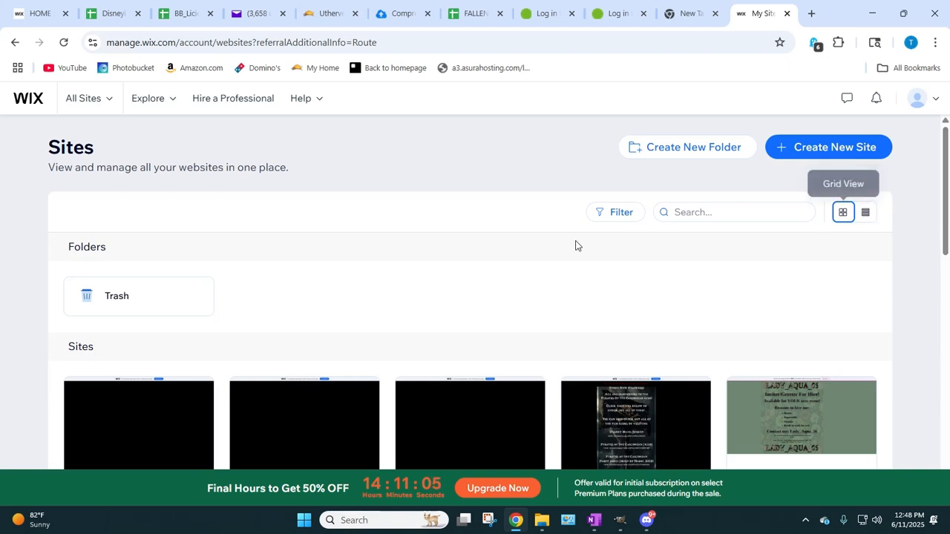
Step: Create a new site, setting it up without the AI chat and skipping the website type question
left_click(810, 156)
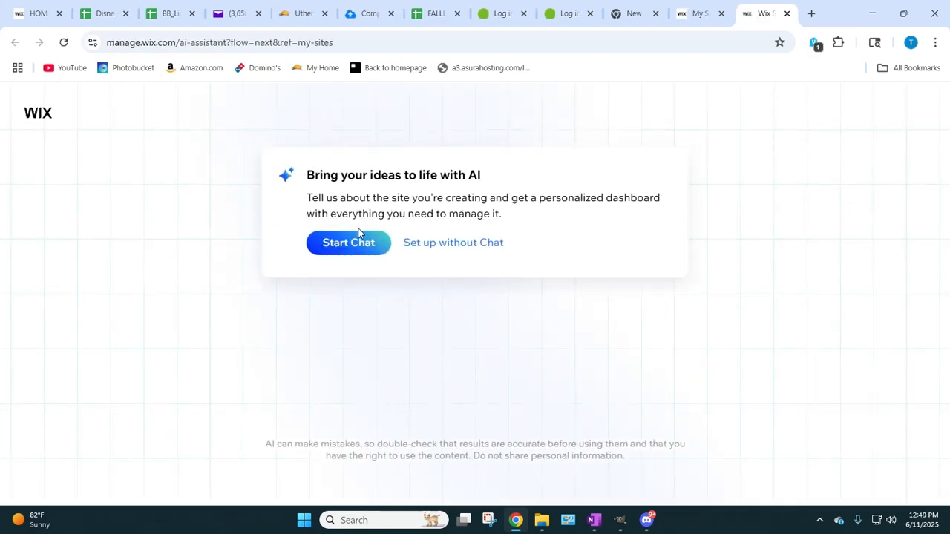
left_click(447, 244)
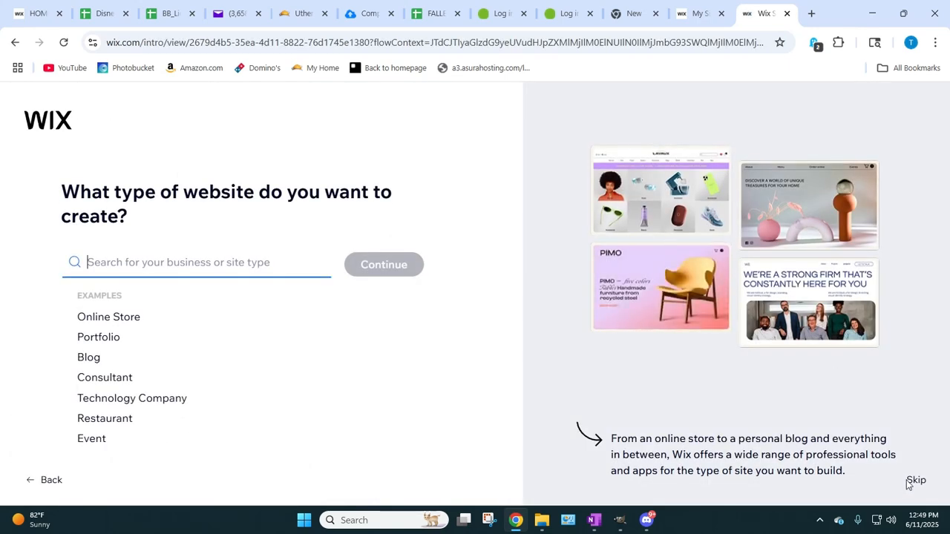
left_click(918, 483)
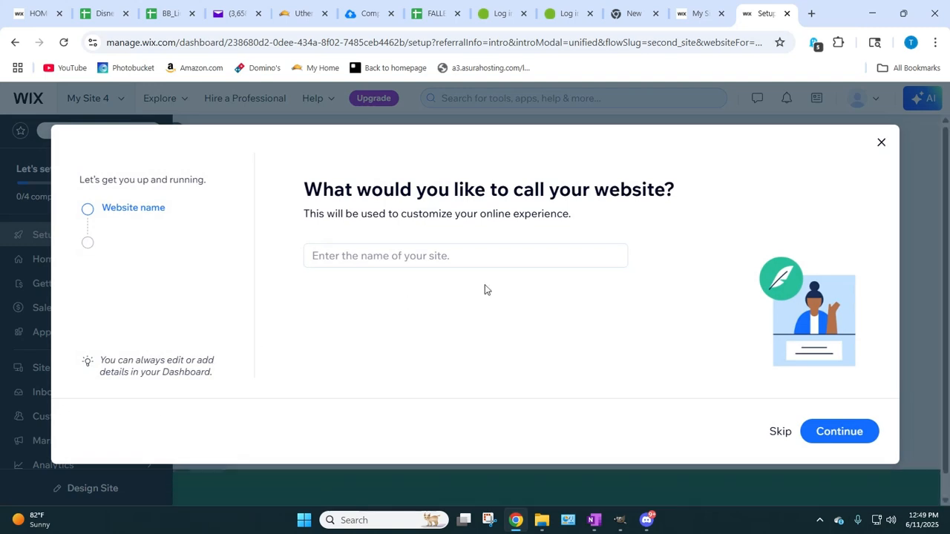
Step: Skip the website name, site goals and Wix apps questions, and close the setup dialog to reach the dashboard
left_click(778, 431)
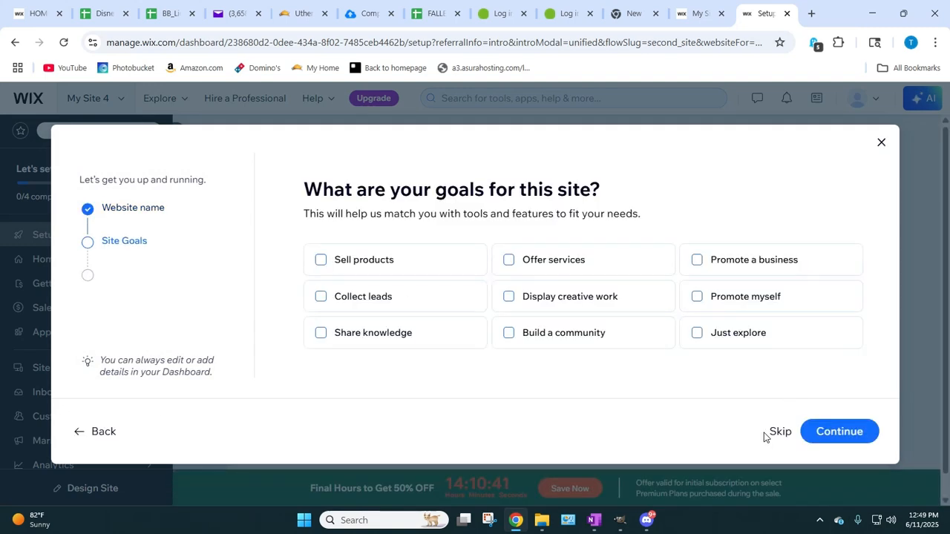
left_click(768, 435)
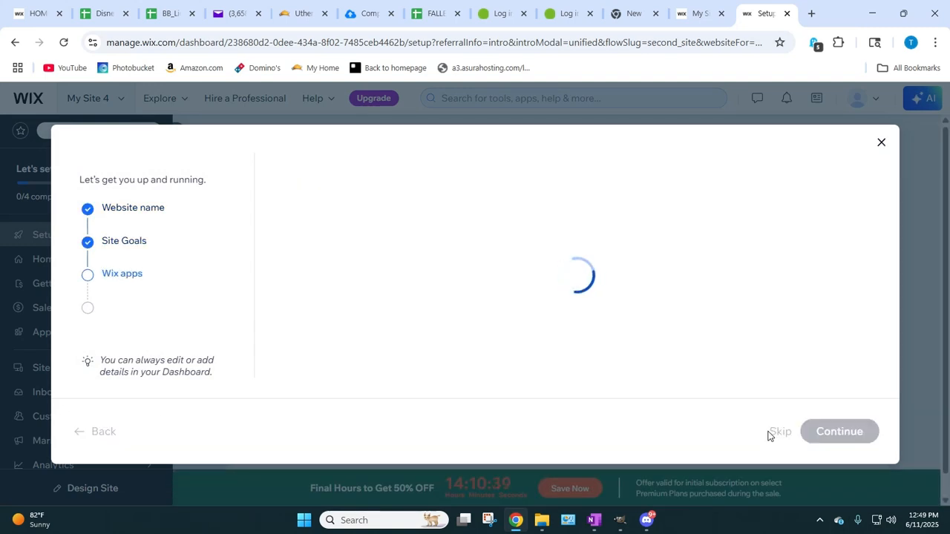
left_click(776, 434)
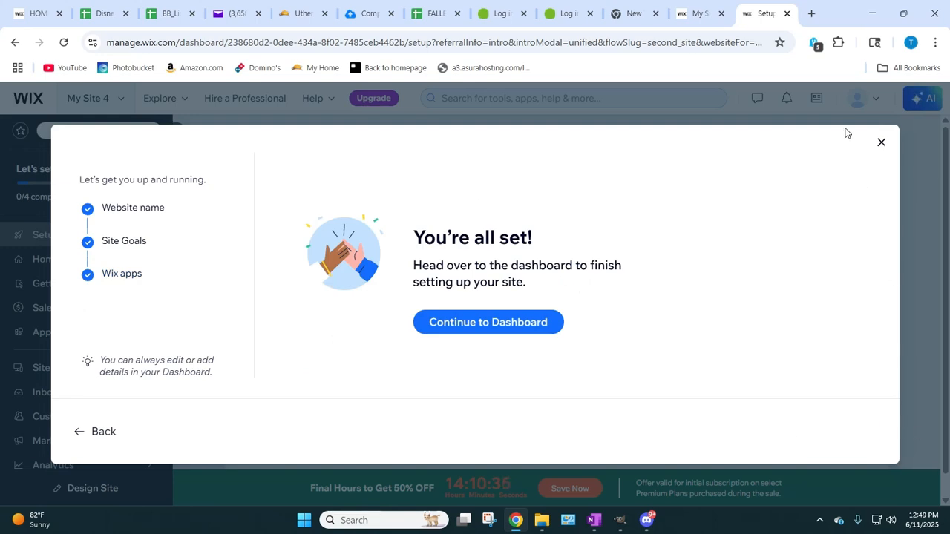
left_click(884, 148)
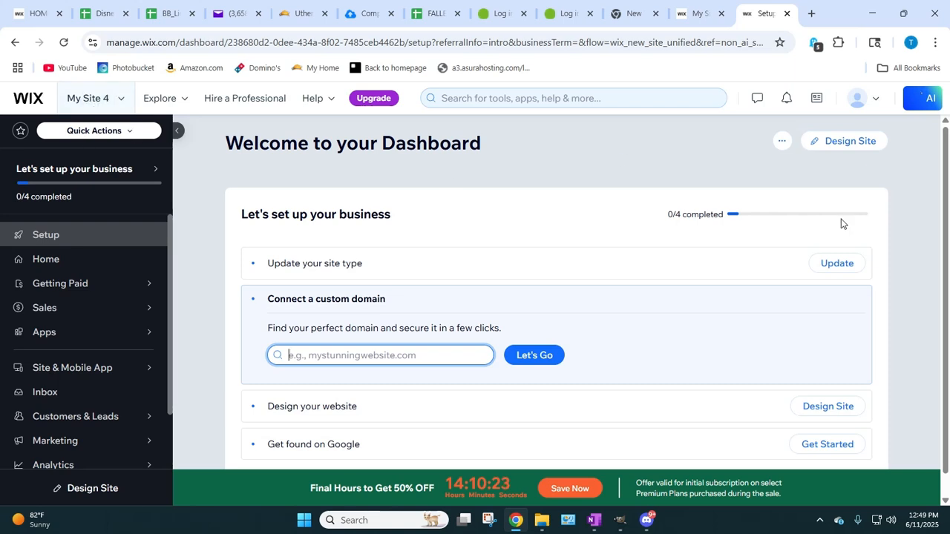
left_click(780, 142)
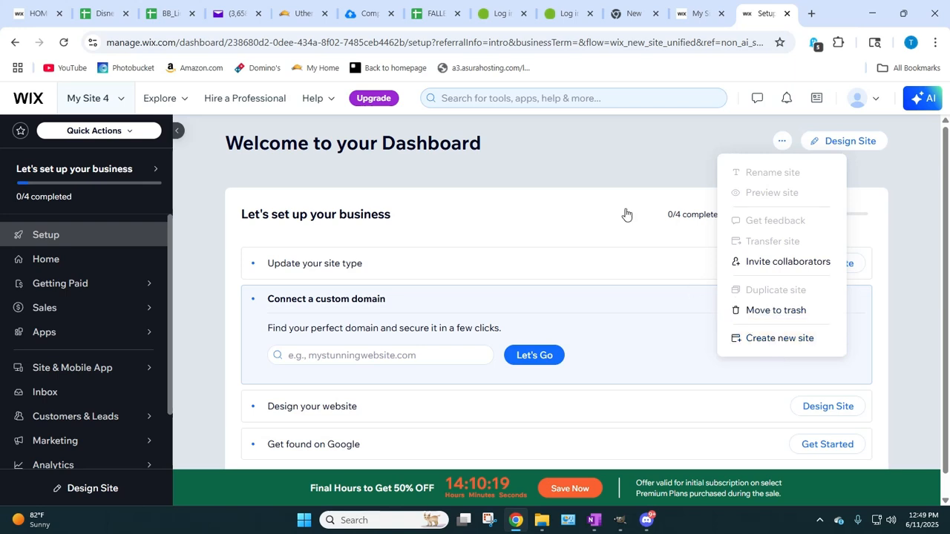
left_click(598, 164)
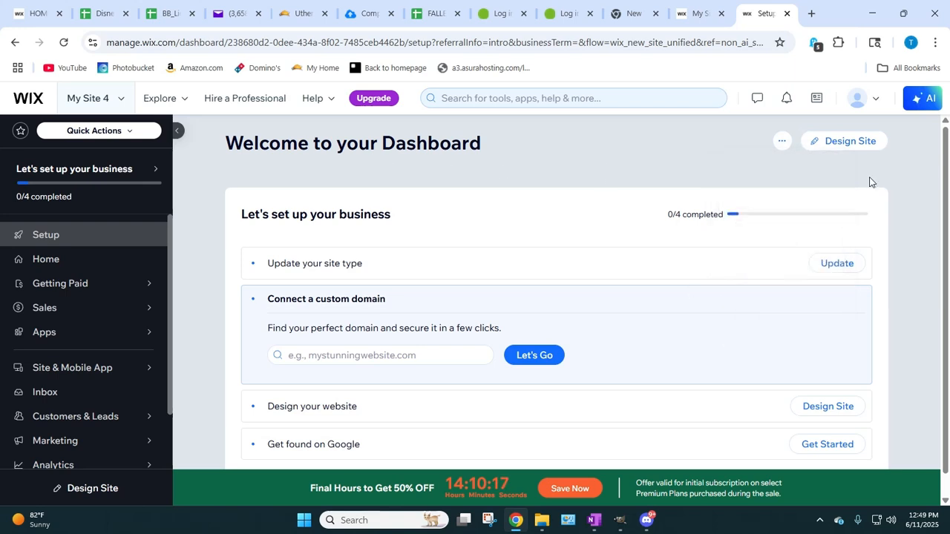
Step: Start designing the site by picking the blank template "Start from Scratch" and open it in the editor
left_click(823, 143)
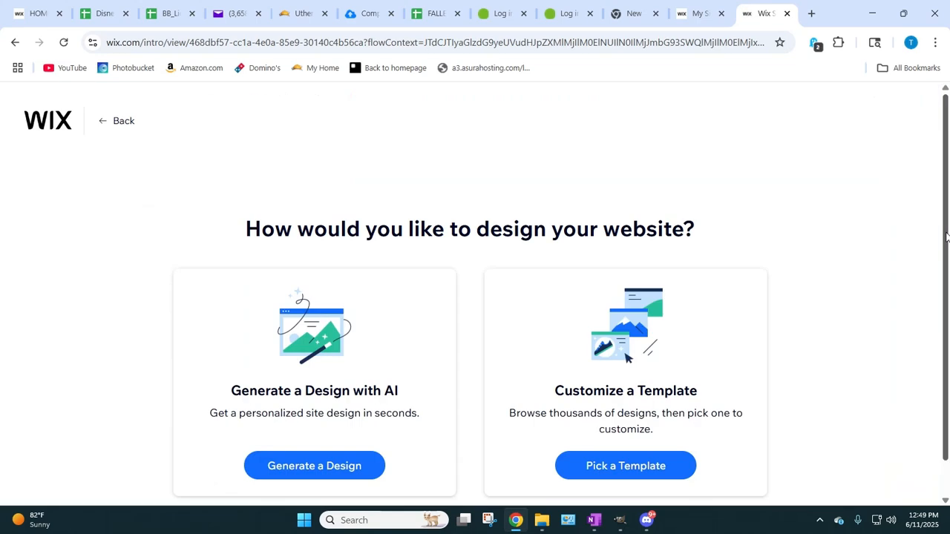
scroll(946, 236, "down", 1)
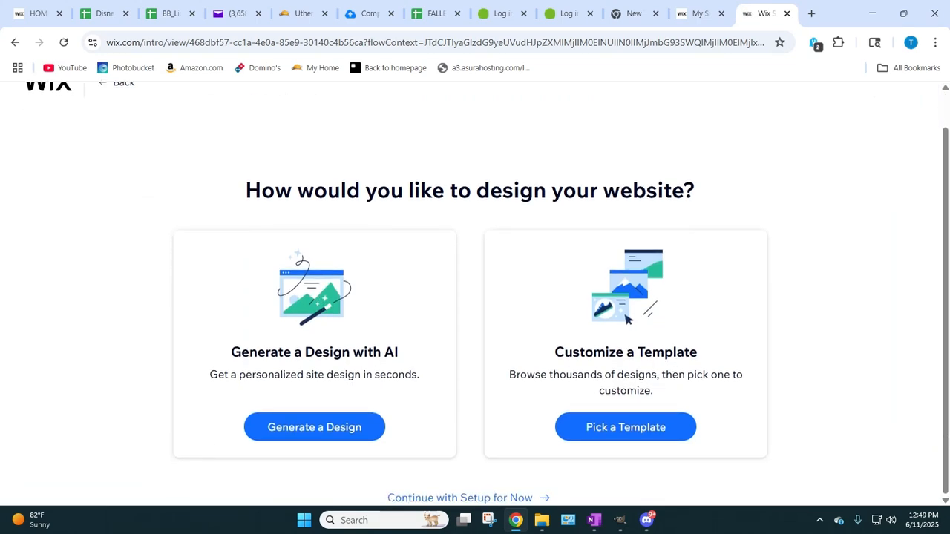
left_click(631, 429)
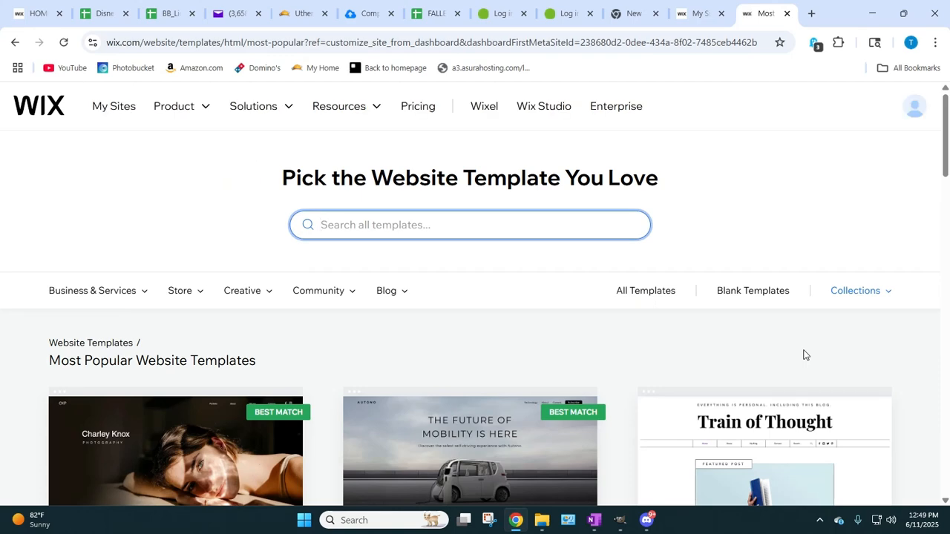
left_click(737, 297)
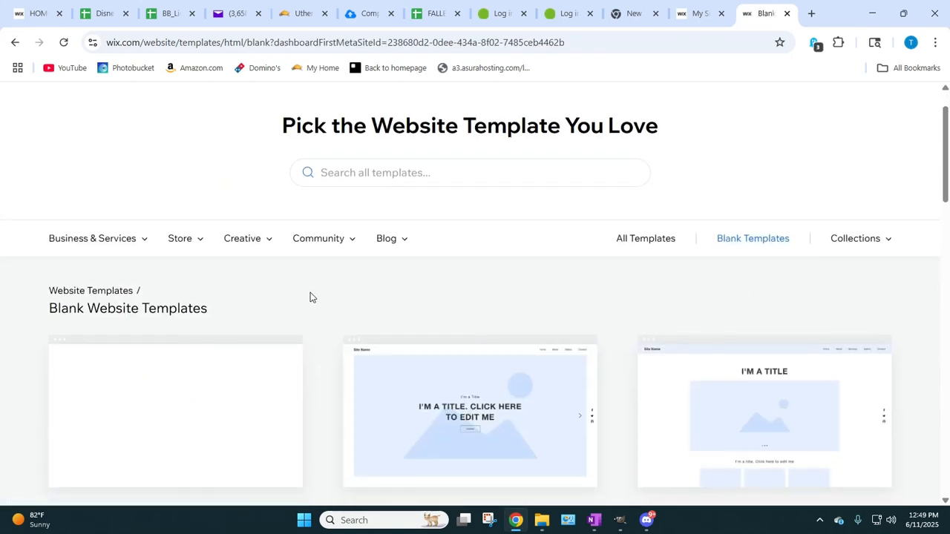
scroll(310, 297, "down", 2)
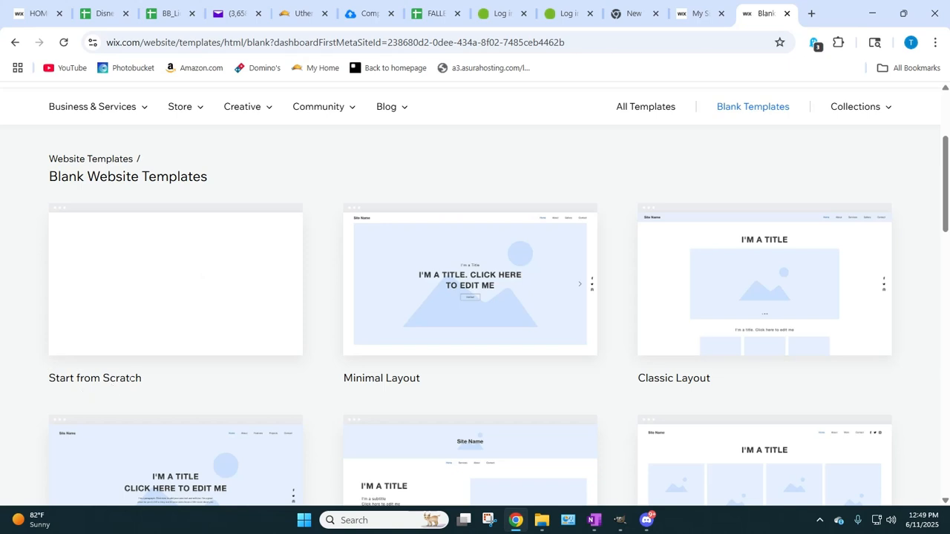
left_click(168, 267)
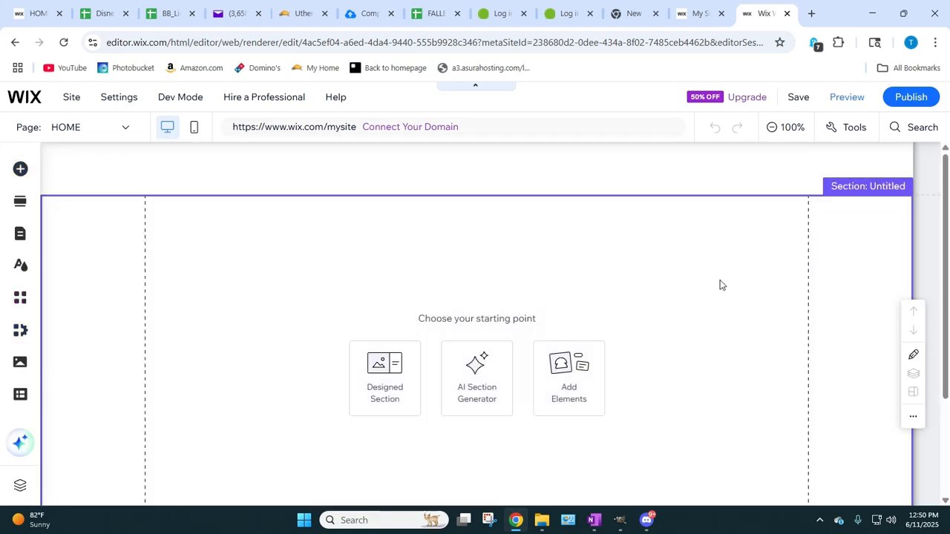
scroll(668, 306, "down", 1)
scroll(670, 294, "up", 1)
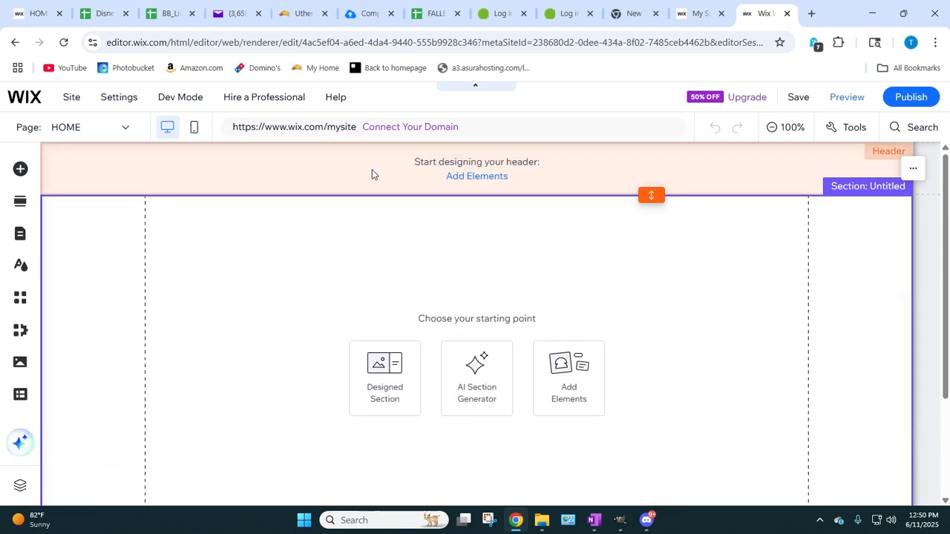
scroll(274, 281, "down", 2)
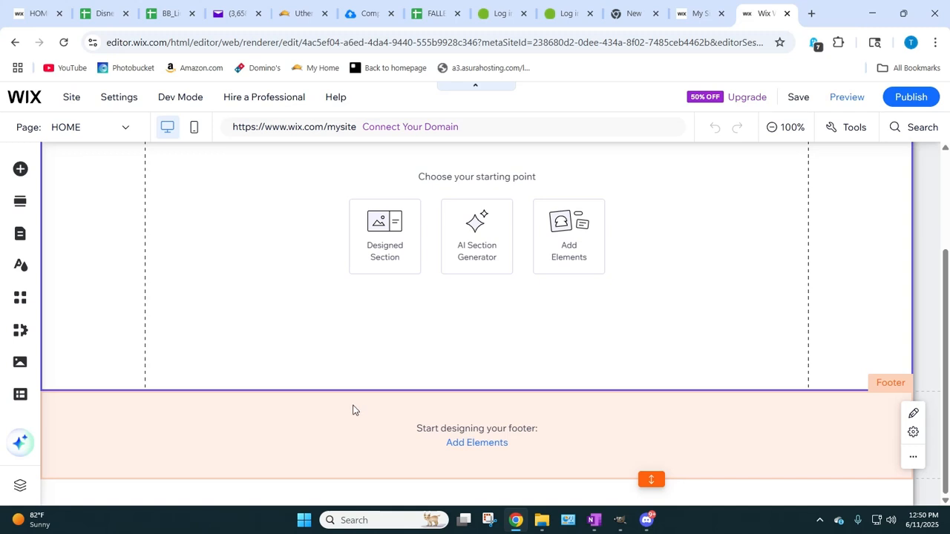
scroll(269, 280, "up", 2)
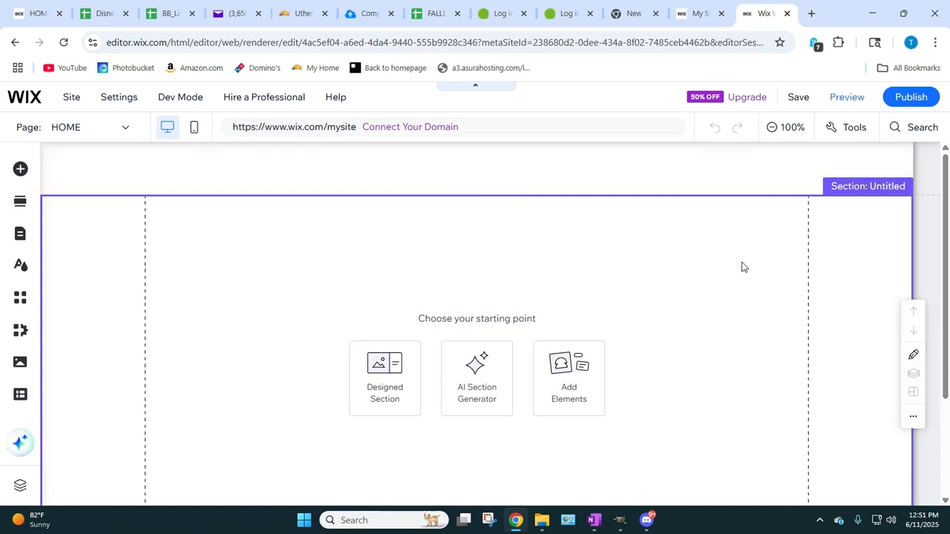
Step: Change the background color of the empty section on the HOME page to black (#000000)
right_click(370, 295)
key("Escape")
left_click(296, 291)
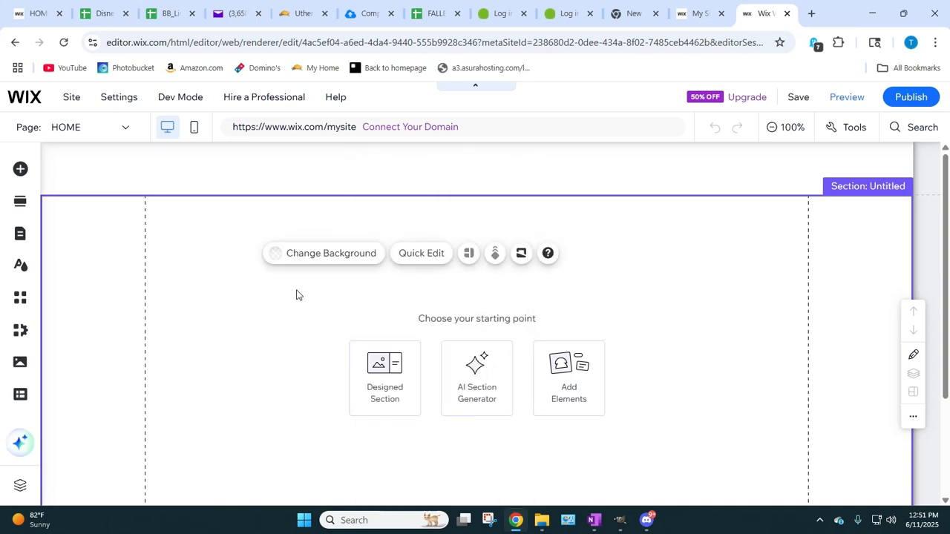
left_click(347, 285)
left_click(357, 246)
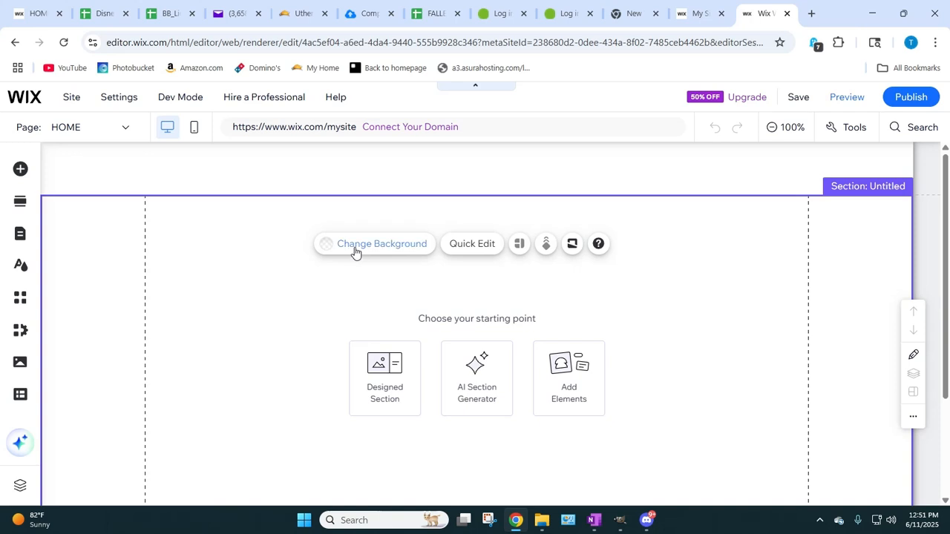
left_click(151, 333)
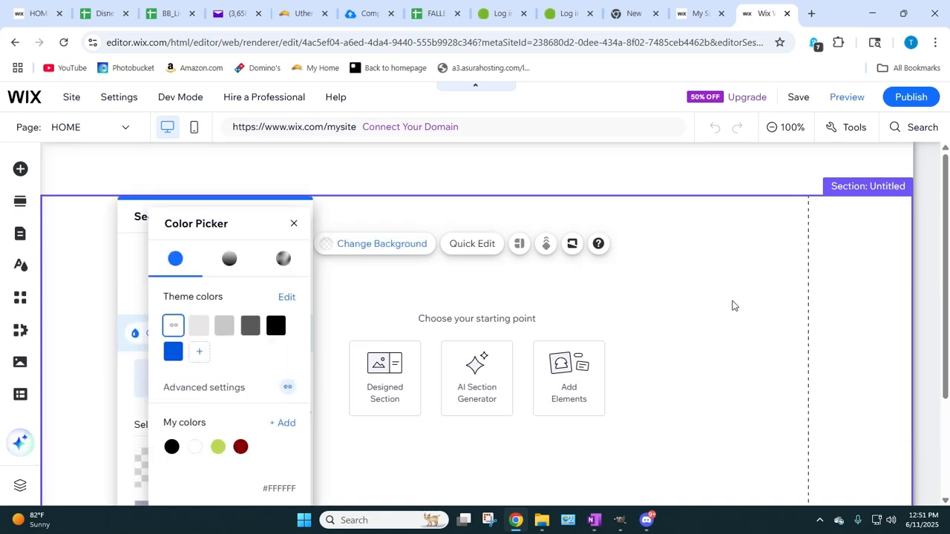
left_click(274, 325)
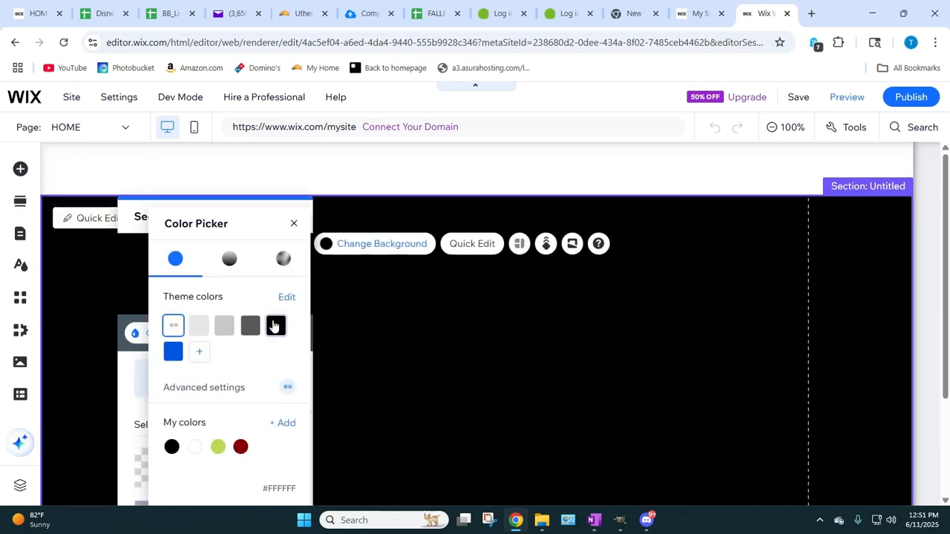
left_click(294, 224)
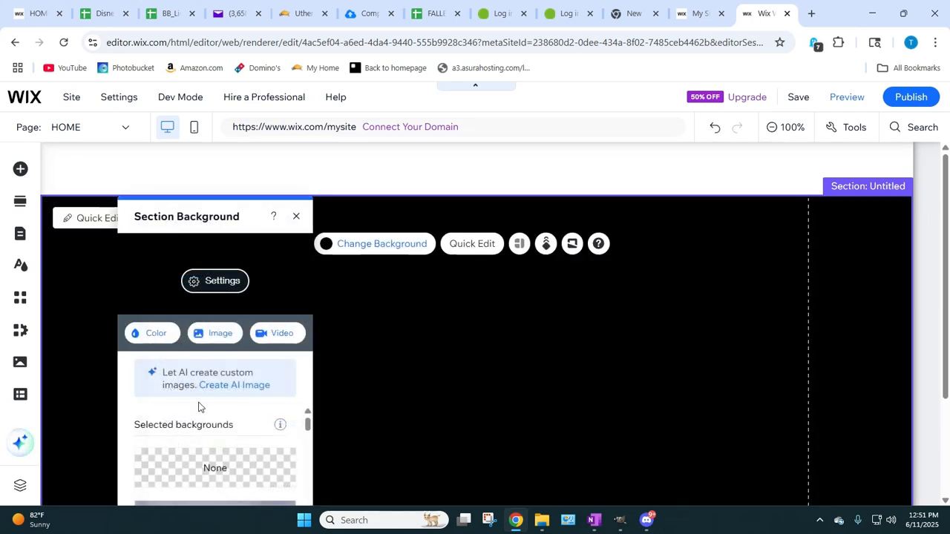
left_click(297, 216)
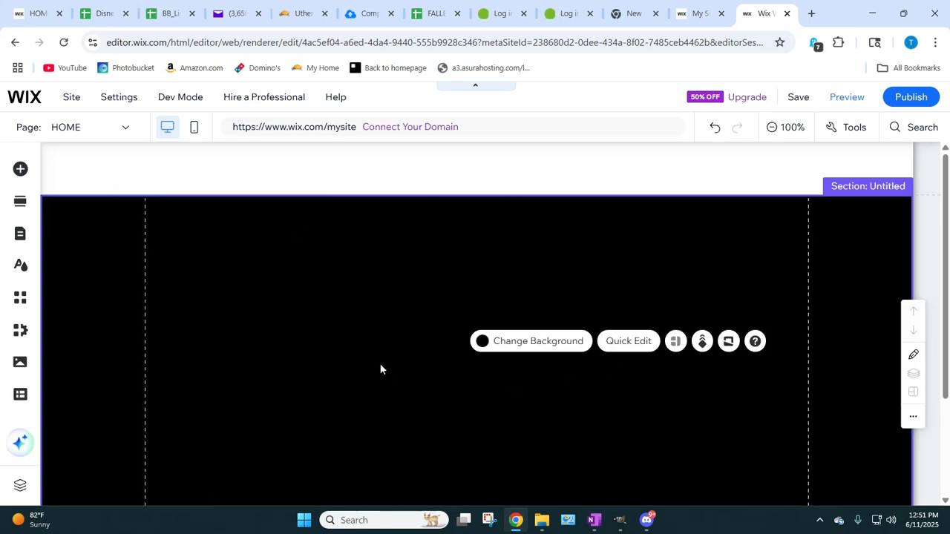
Step: Hide the header and footer on the HOME page by choosing the "No header & footer" page layout
scroll(379, 366, "down", 2)
scroll(379, 367, "up", 2)
scroll(380, 369, "down", 1)
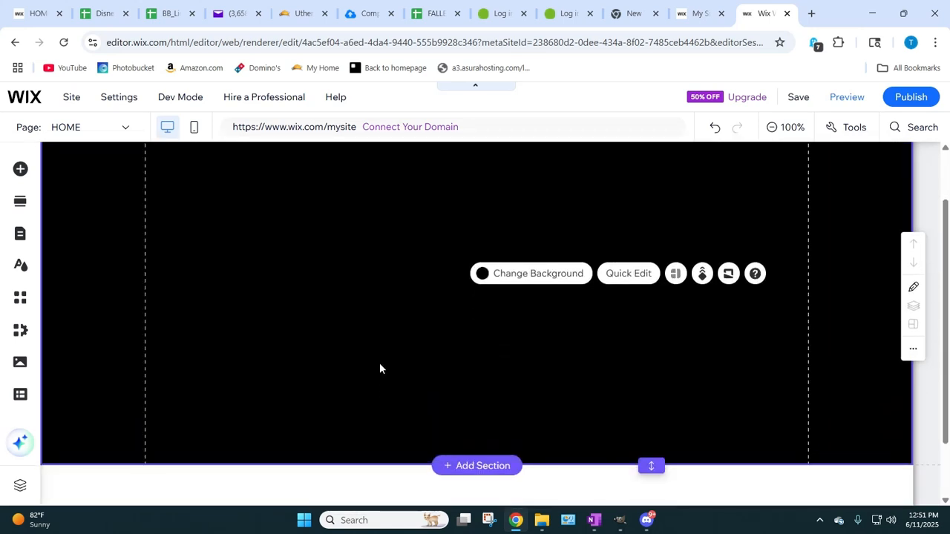
scroll(379, 369, "up", 1)
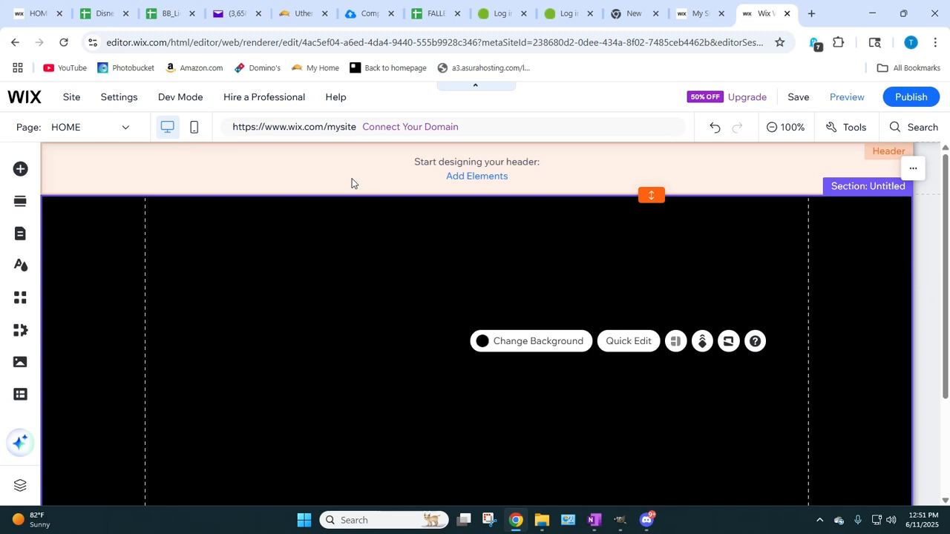
scroll(314, 303, "down", 2)
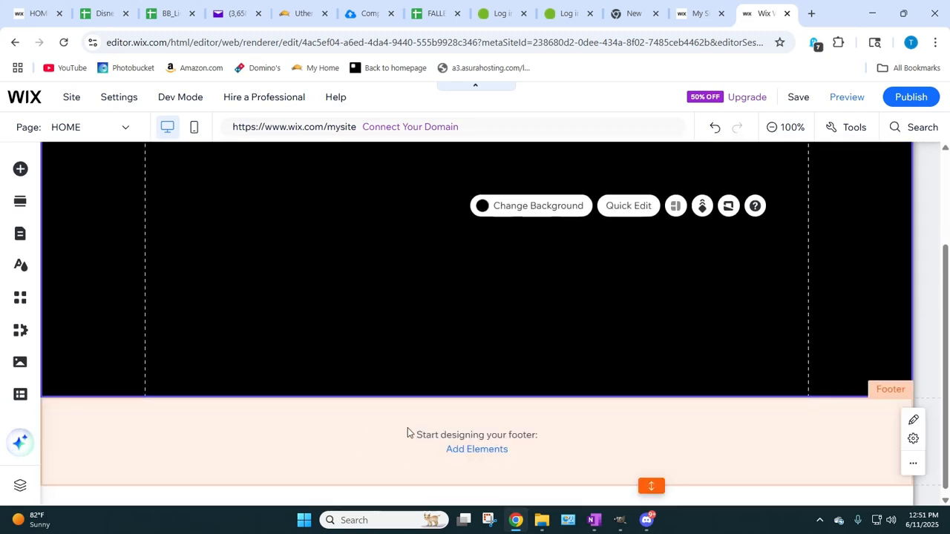
scroll(500, 320, "up", 2)
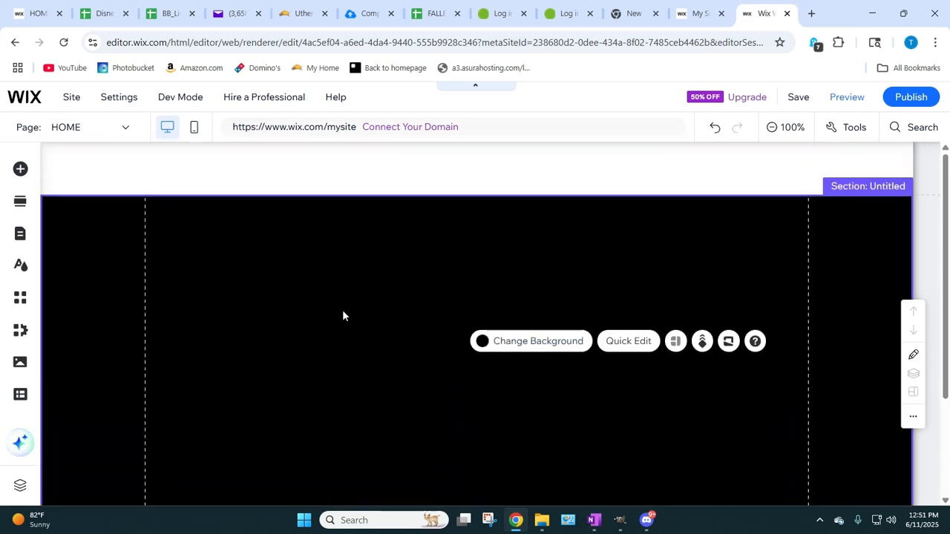
right_click(361, 172)
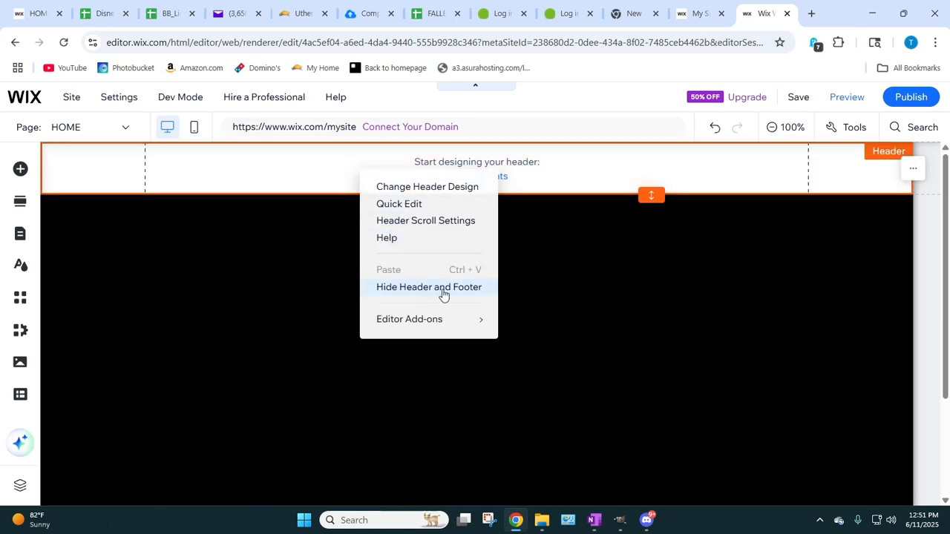
left_click(409, 295)
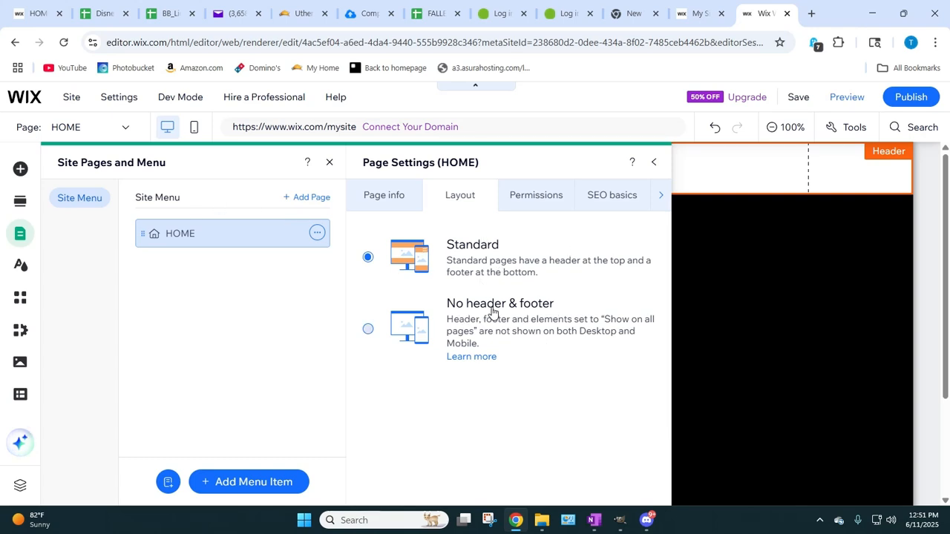
left_click(367, 331)
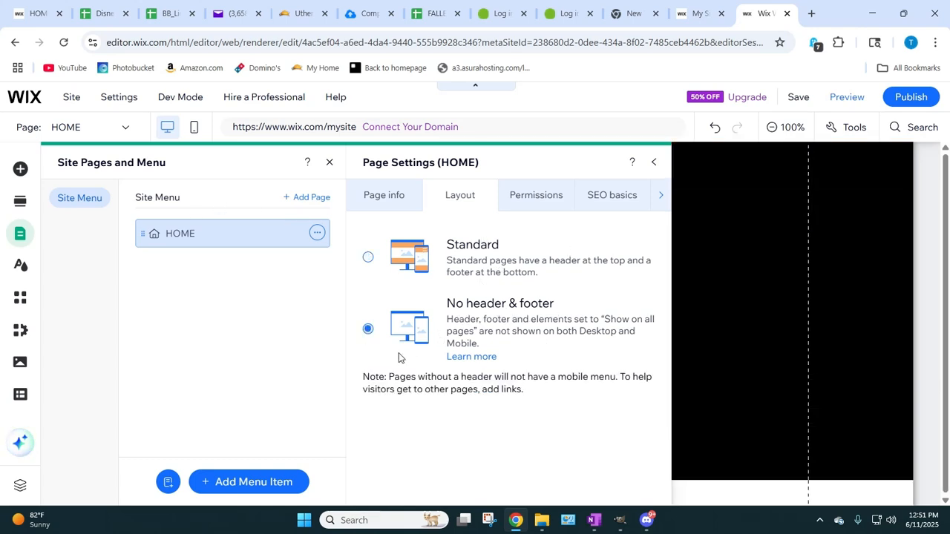
Step: Close the HOME page settings and the site pages panel, and select the black section
left_click(652, 165)
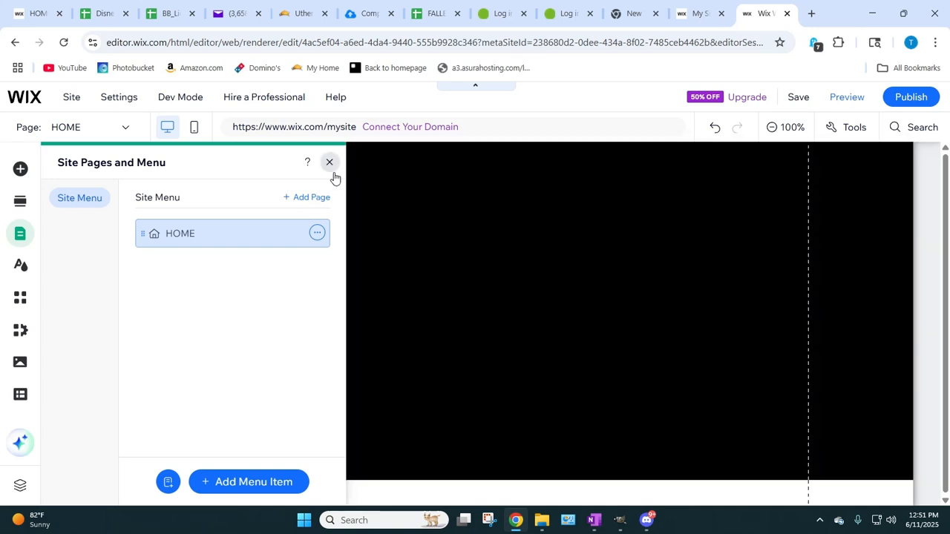
left_click(329, 162)
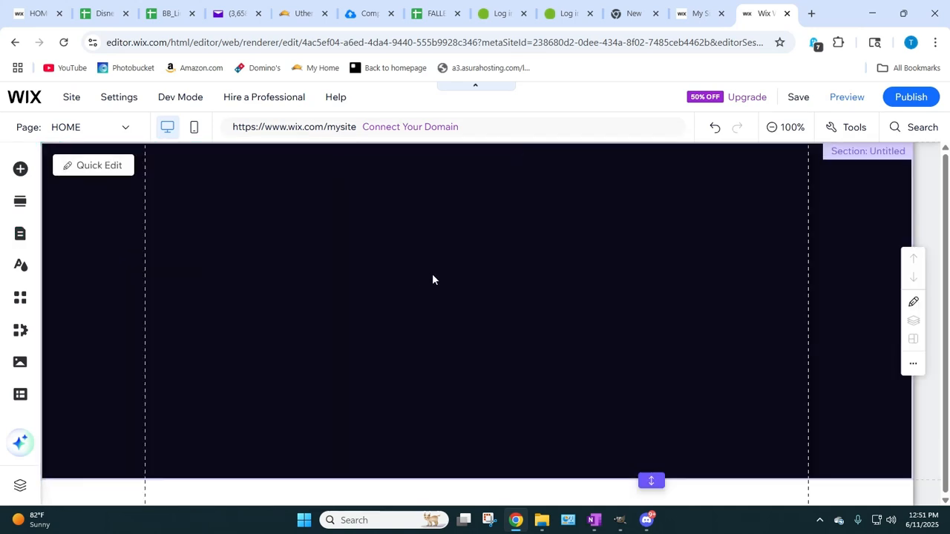
left_click(467, 321)
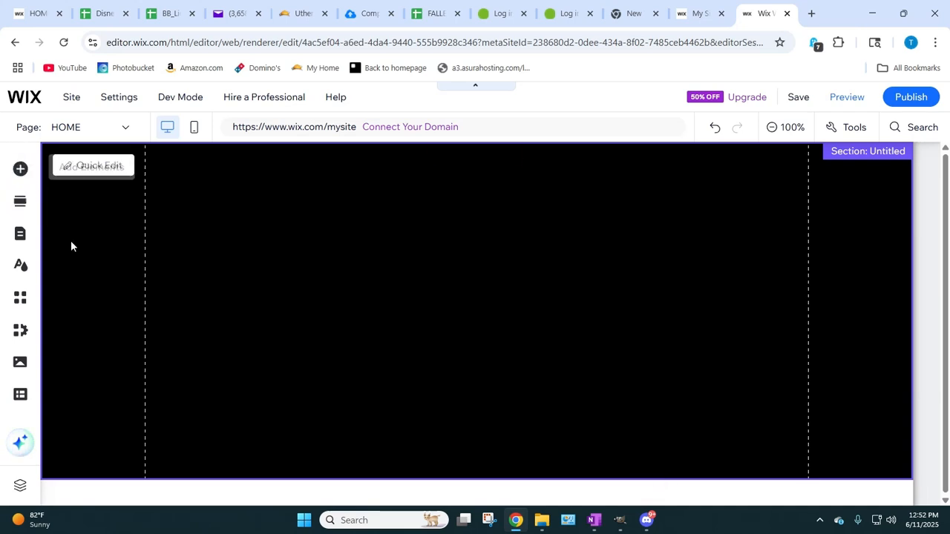
Step: Add a blue themed box to the black section and align it with the upper-left corner inside the gridlines
left_click(20, 168)
mouse_move(76, 282)
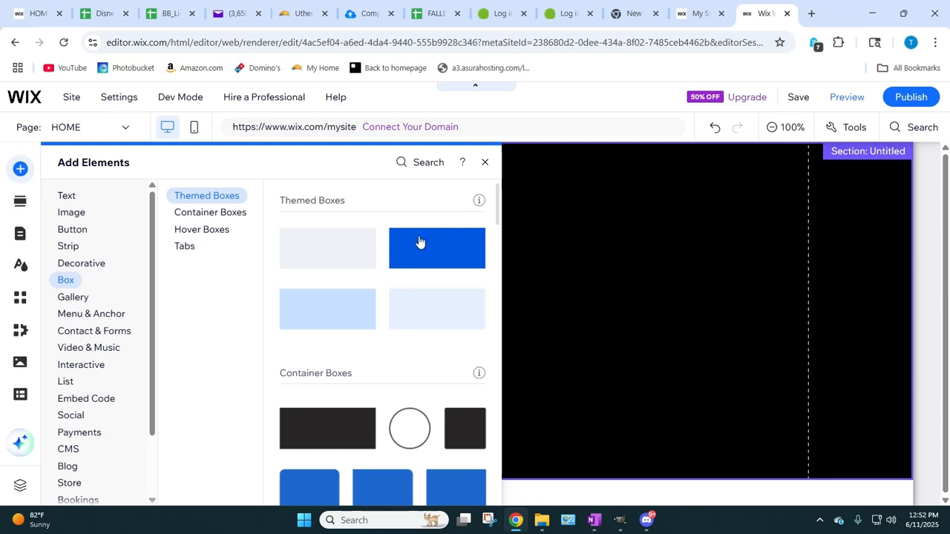
left_click_drag(420, 244, 362, 271)
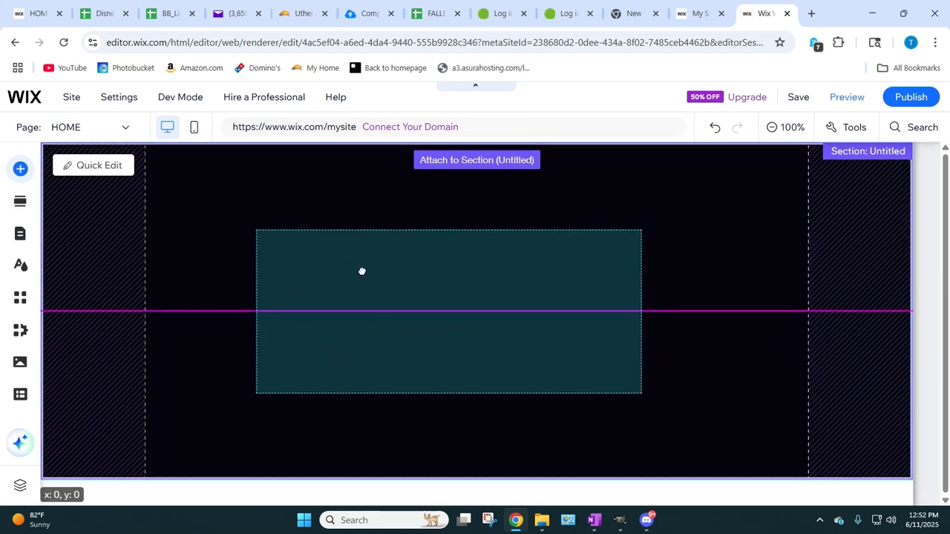
left_click_drag(361, 272, 362, 271)
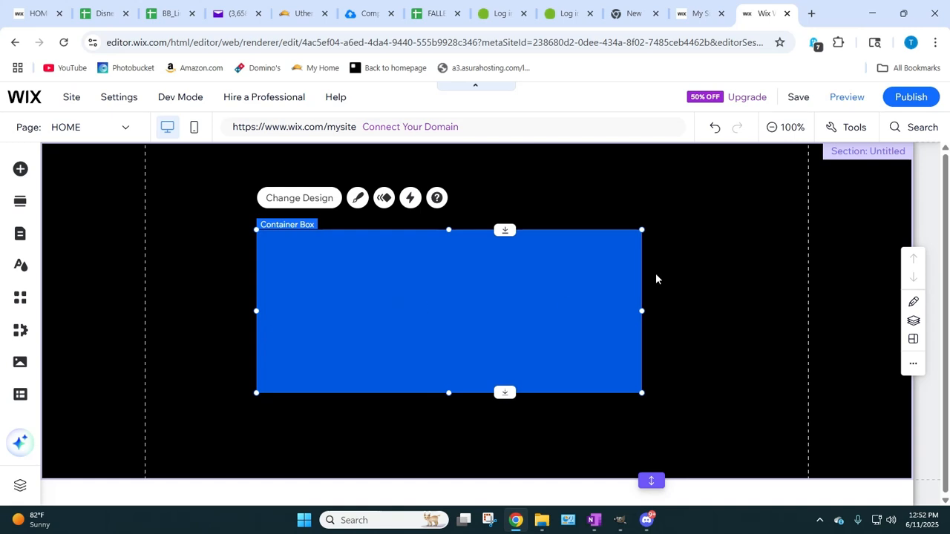
left_click_drag(401, 281, 295, 197)
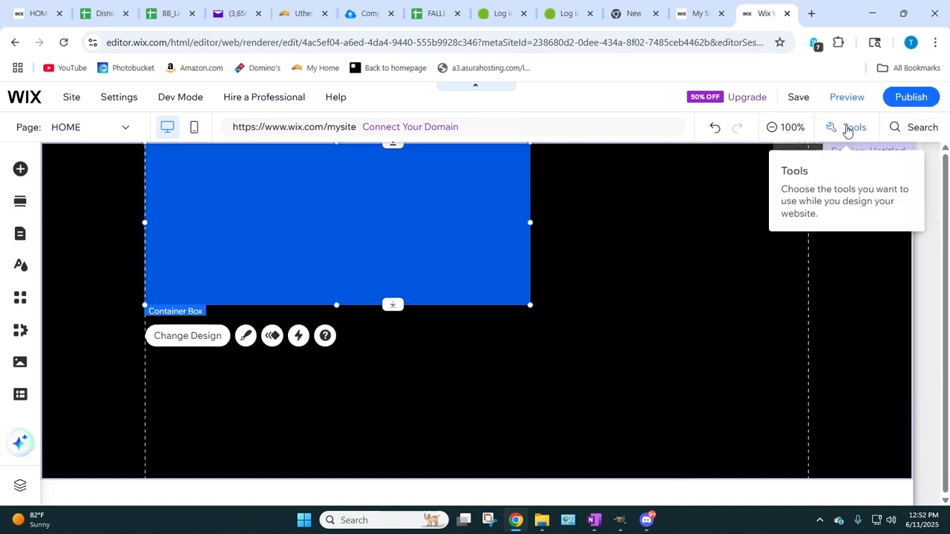
Step: Show the editing toolbar with the size and position settings, and move it further inside the black section
left_click(846, 130)
left_click(839, 172)
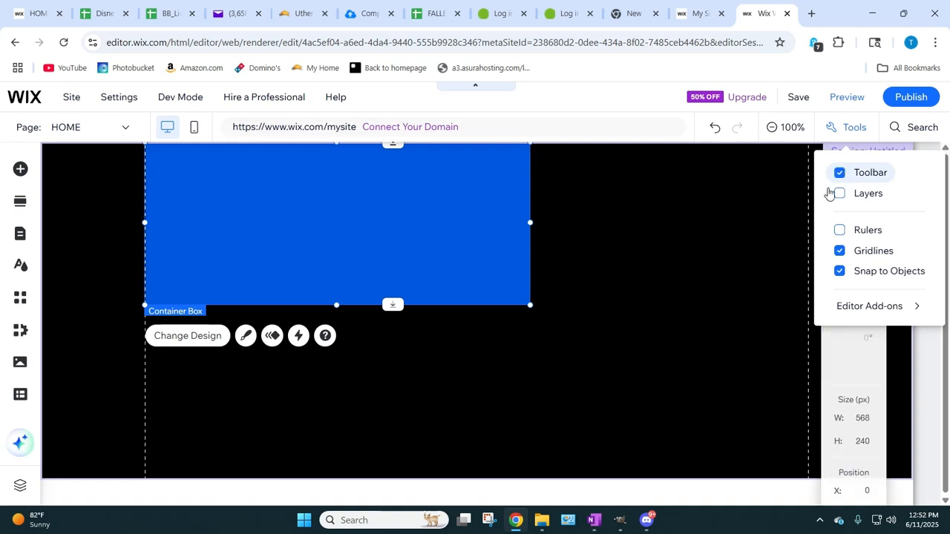
left_click(622, 302)
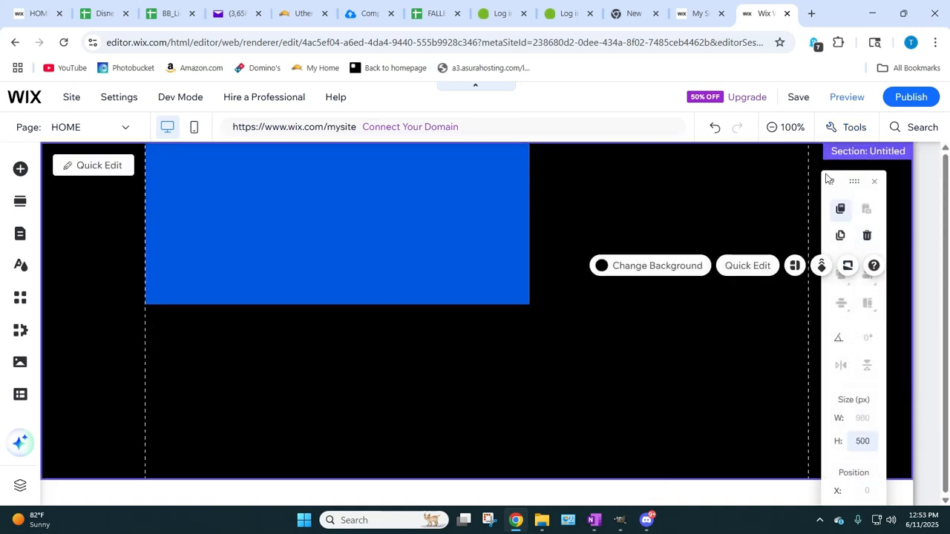
left_click_drag(854, 181, 760, 161)
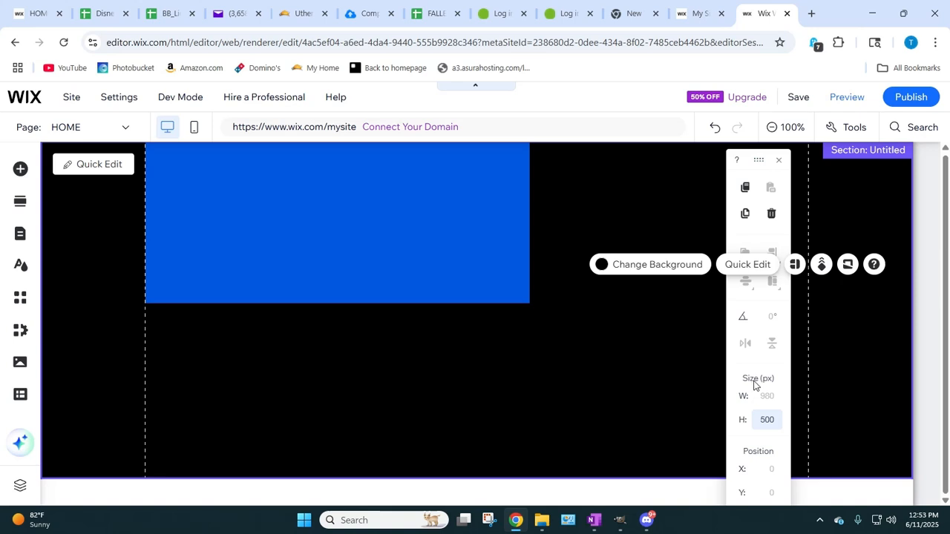
Step: Set the blue container box's width to 750 px and its height to 500 px
left_click(240, 187)
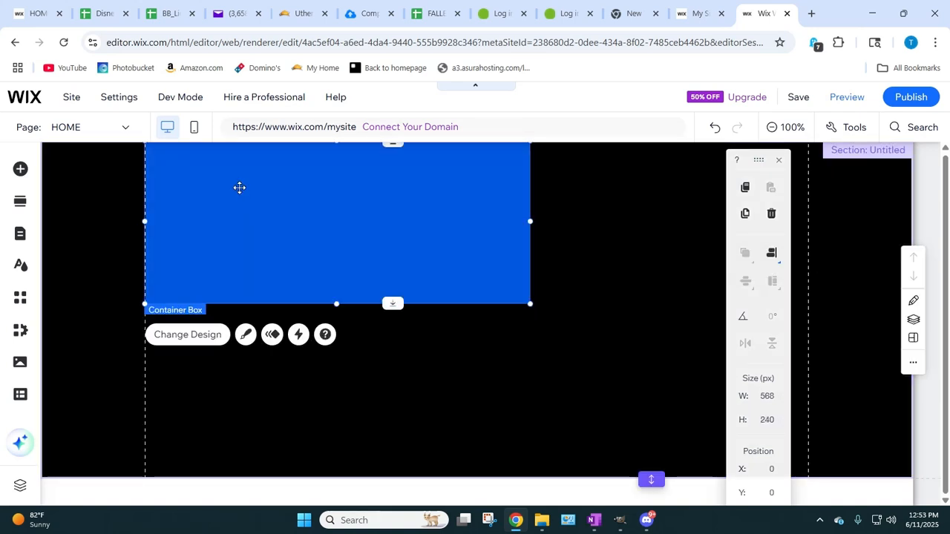
left_click(766, 396)
left_click(583, 406)
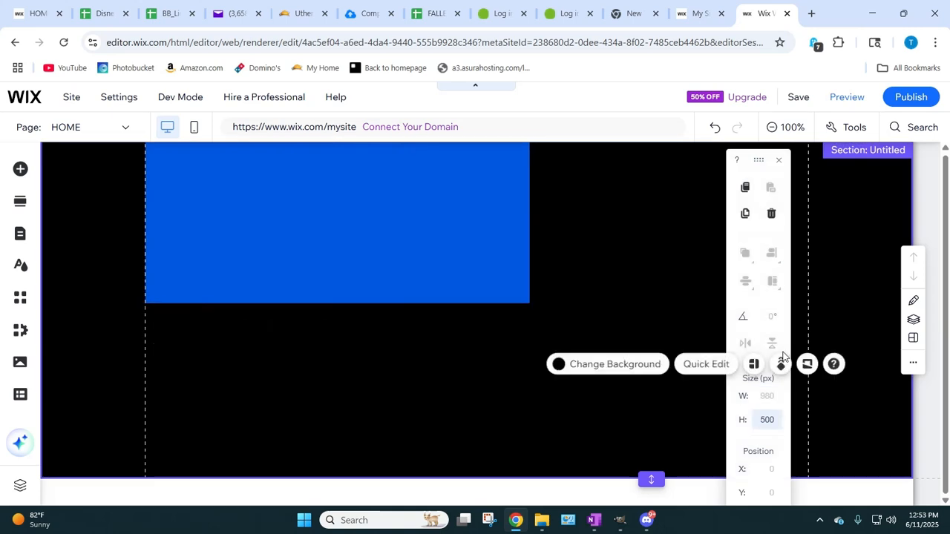
left_click(349, 255)
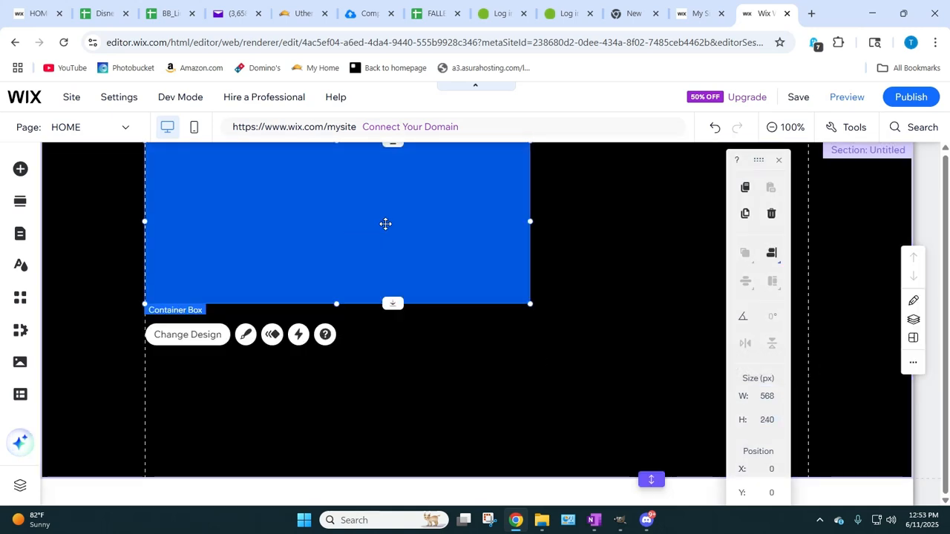
left_click(765, 397)
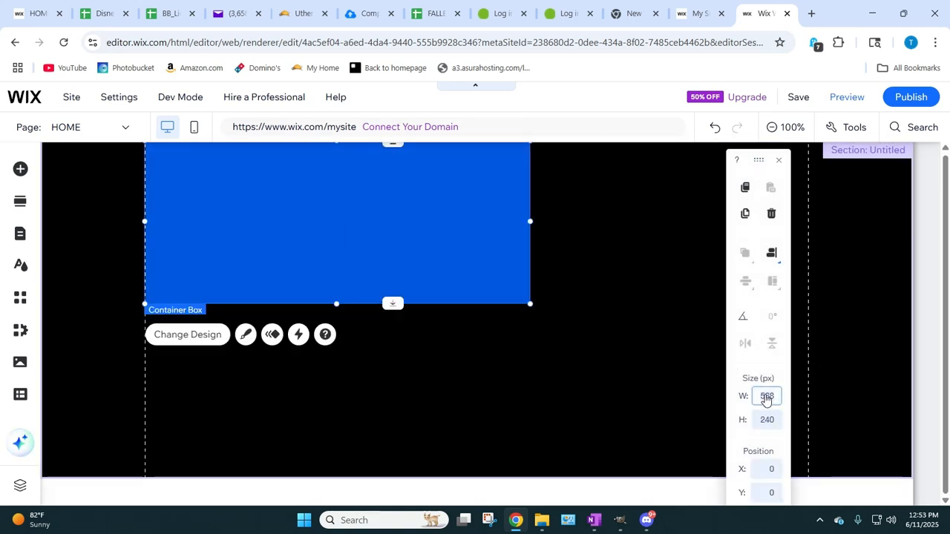
type("75")
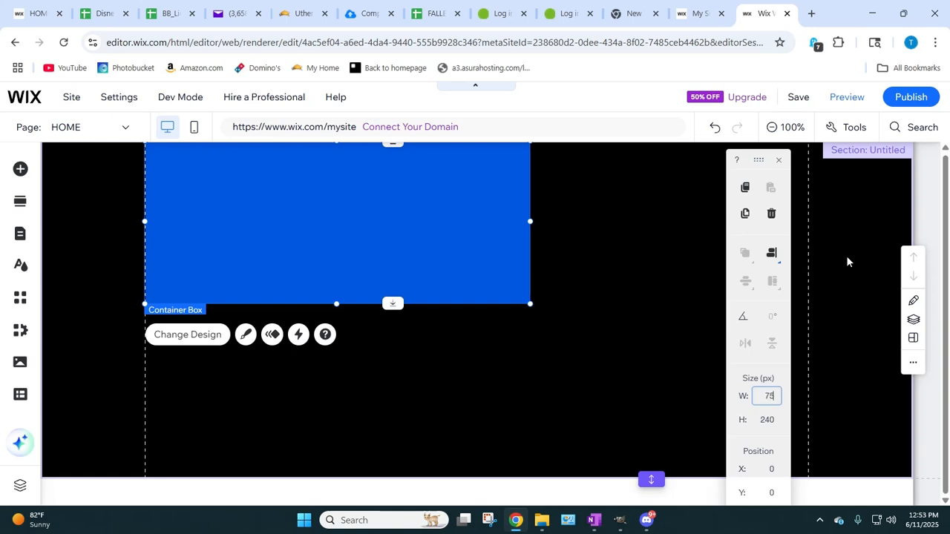
type("0")
key("Return")
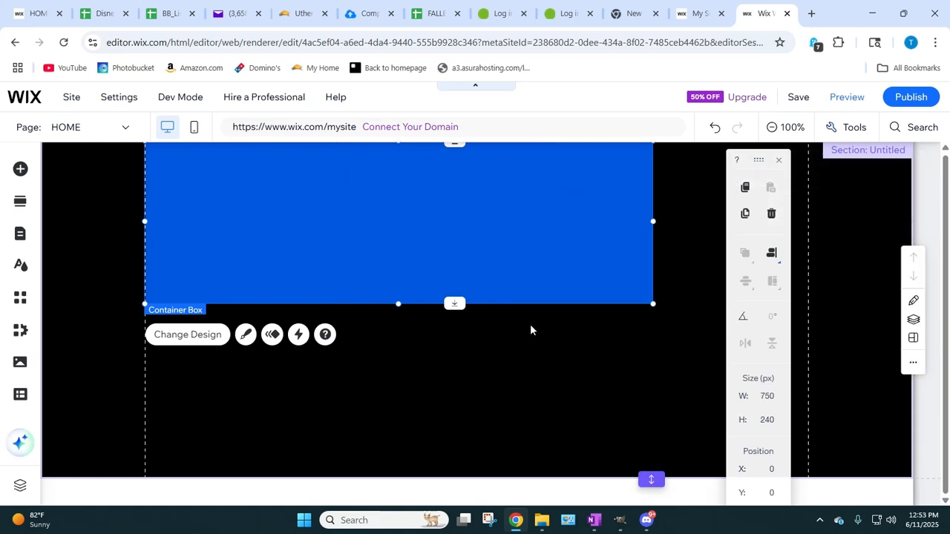
left_click(767, 420)
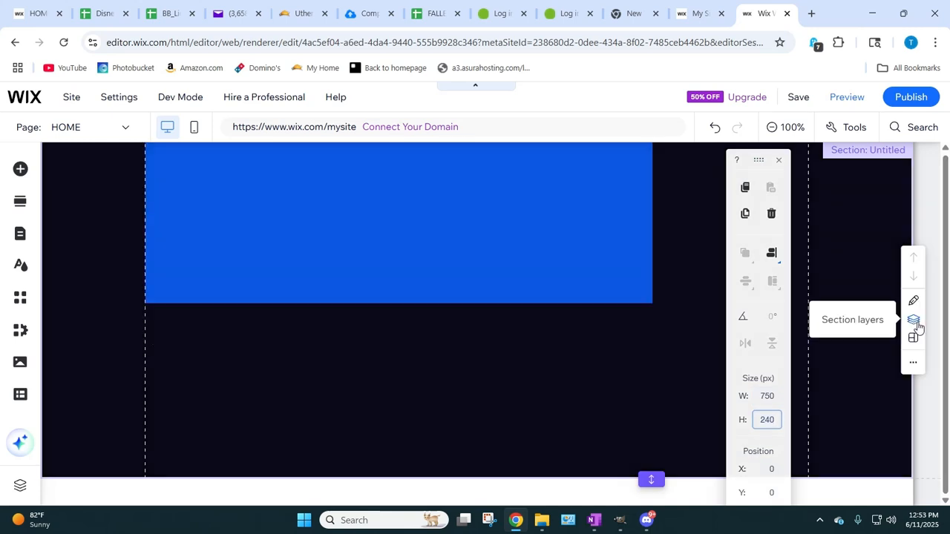
key("Return")
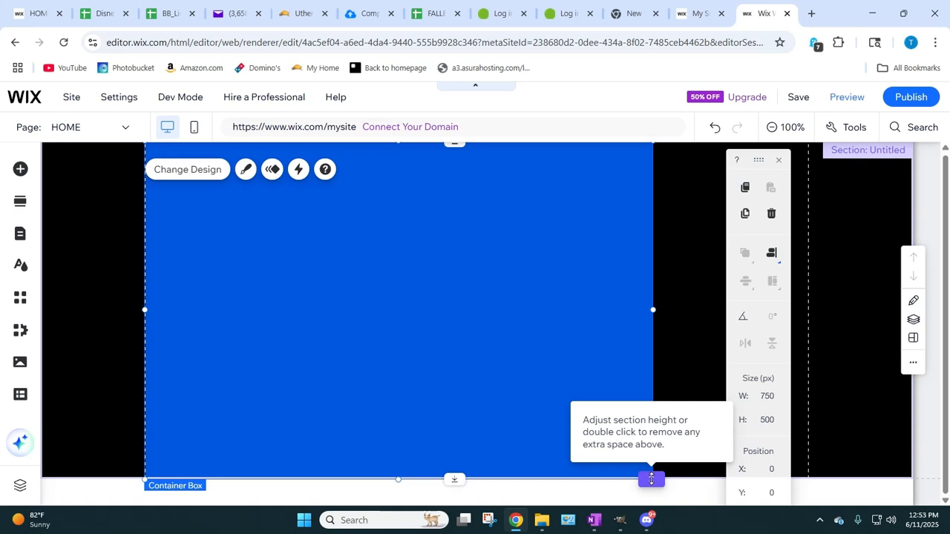
Step: Set the height of the black section to 2000 px
left_click(651, 479)
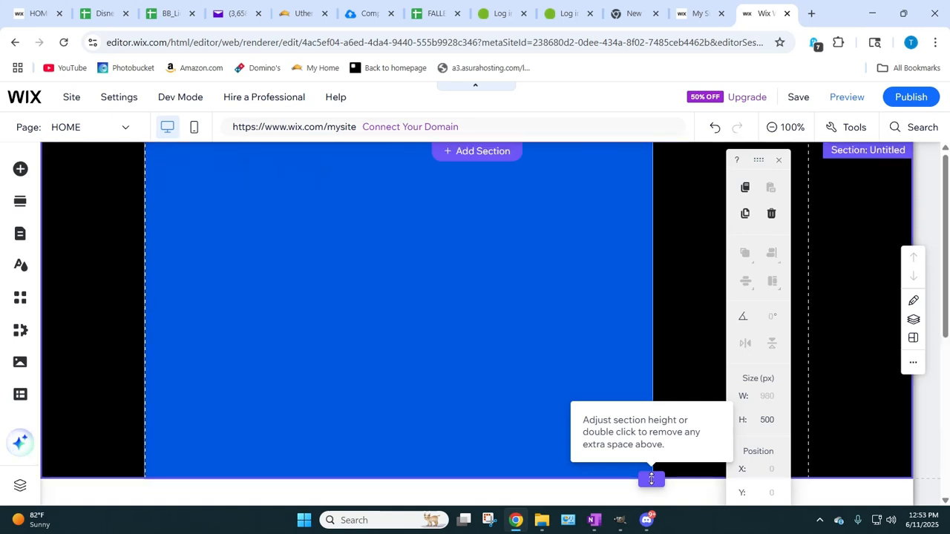
left_click_drag(652, 479, 652, 491)
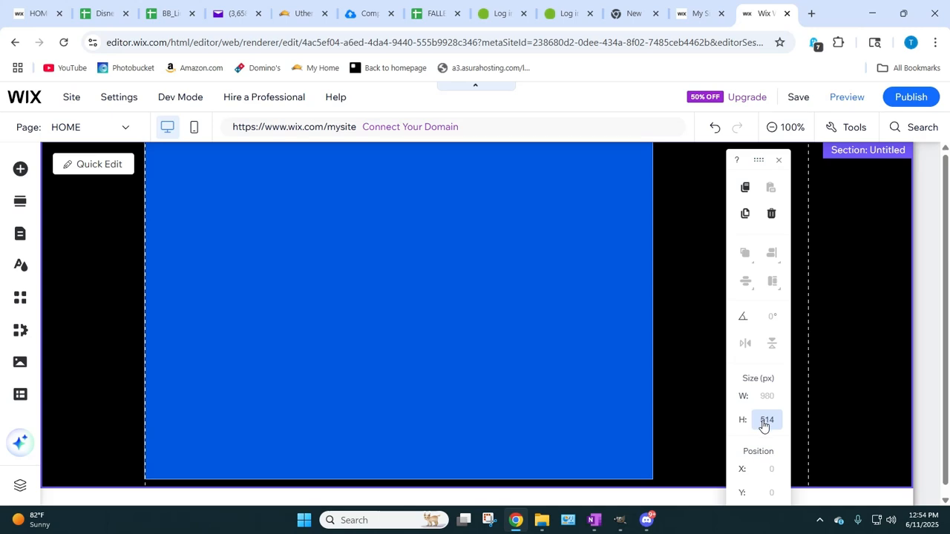
left_click(760, 420)
type("2")
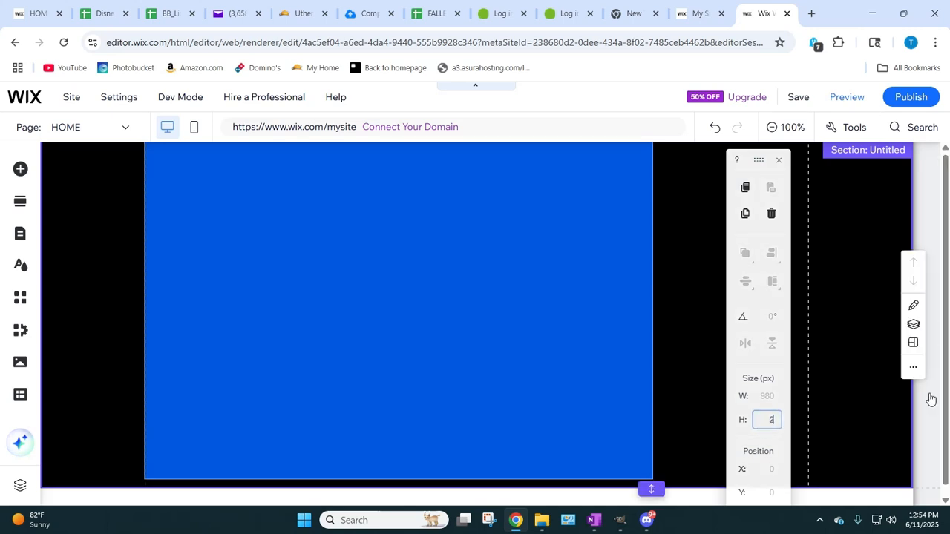
type("000")
key("Return")
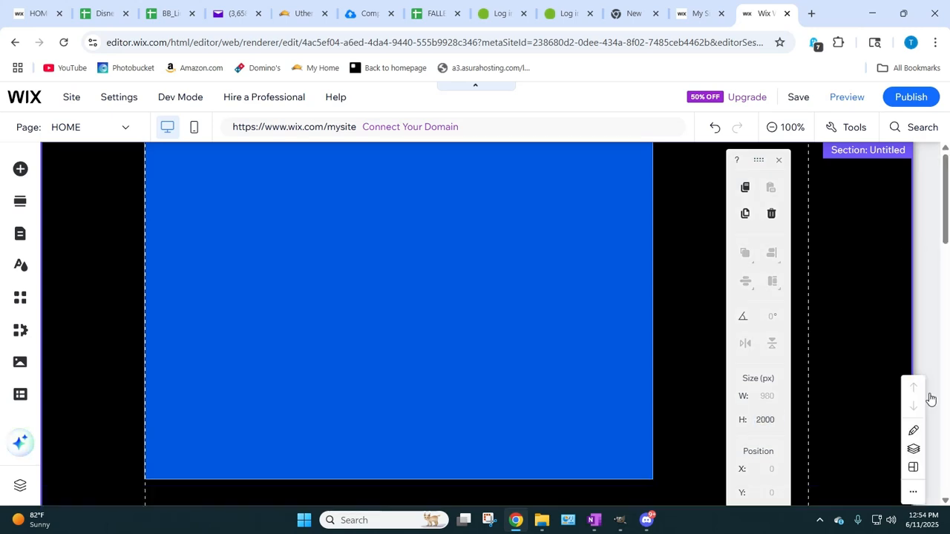
scroll(632, 404, "down", 12)
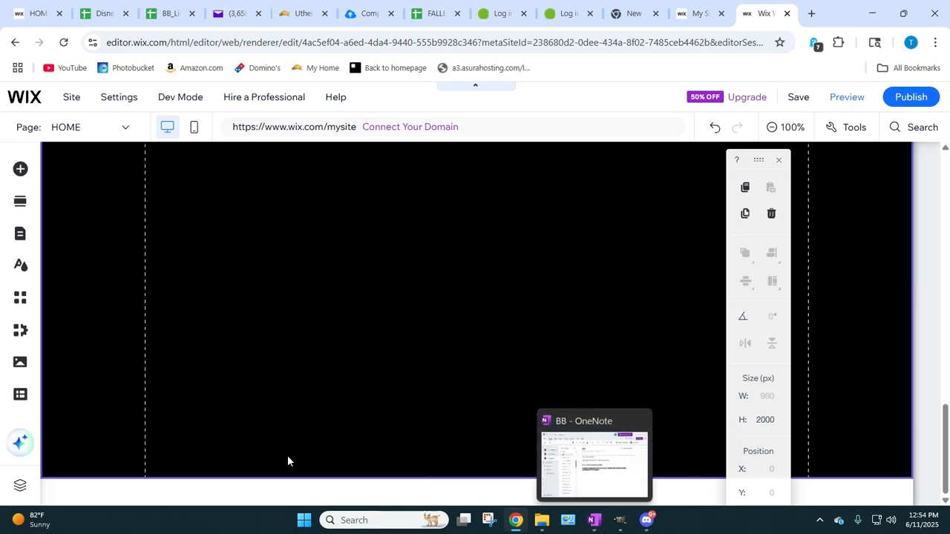
Step: Set the blue container box's height to 2000 px
scroll(438, 374, "up", 8)
scroll(439, 379, "up", 5)
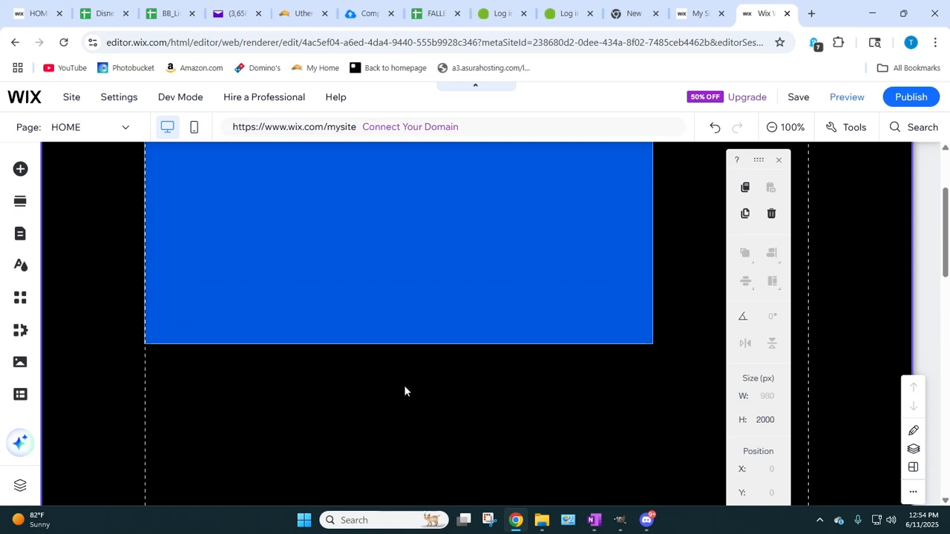
left_click(383, 303)
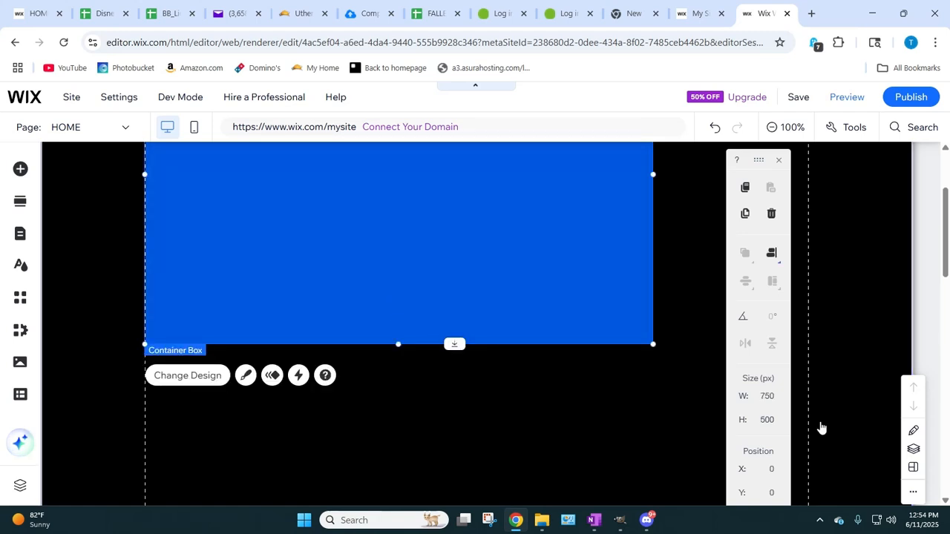
left_click(766, 420)
type("200")
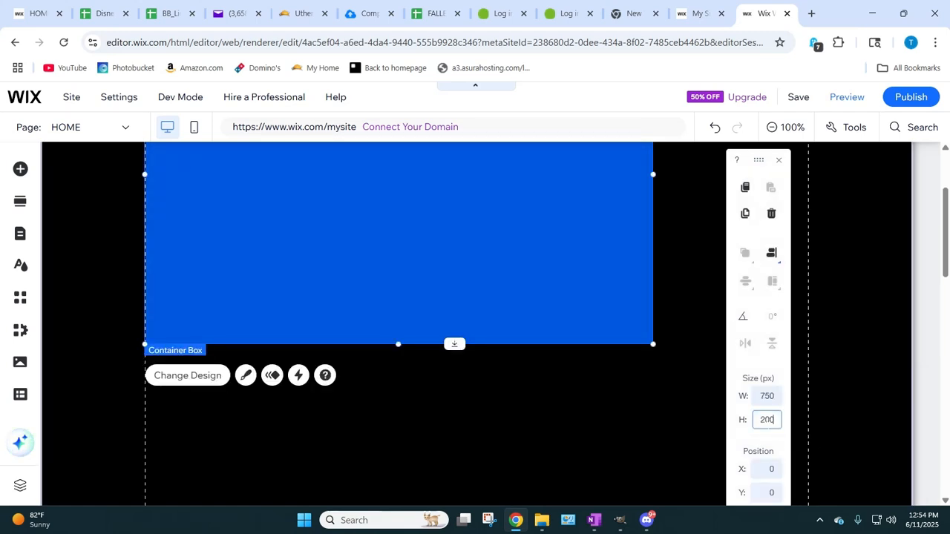
type("0")
key("Return")
scroll(433, 303, "down", 15)
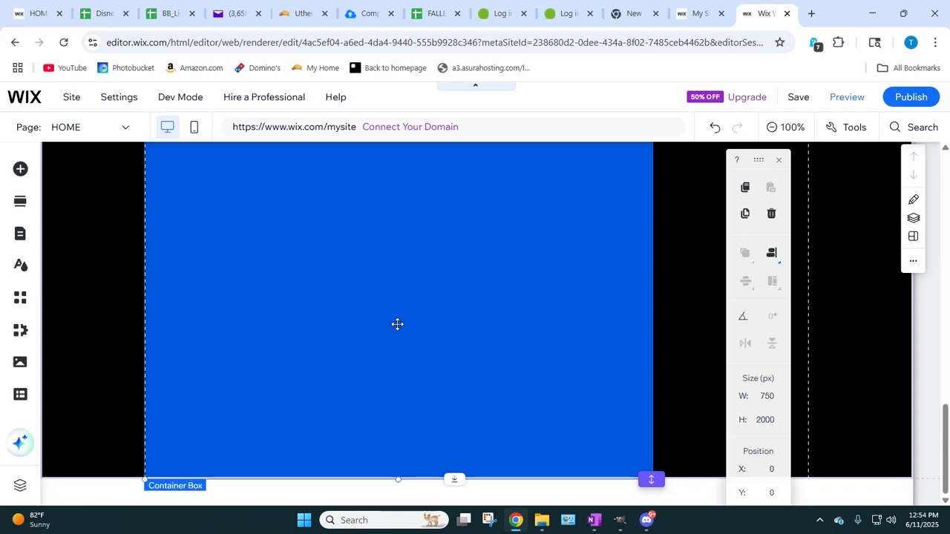
scroll(402, 377, "down", 5)
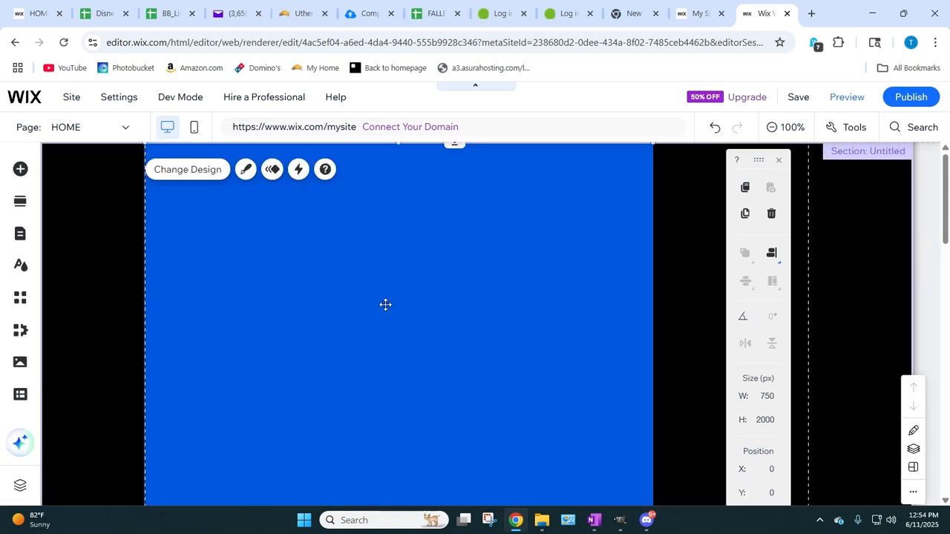
scroll(386, 304, "down", 5)
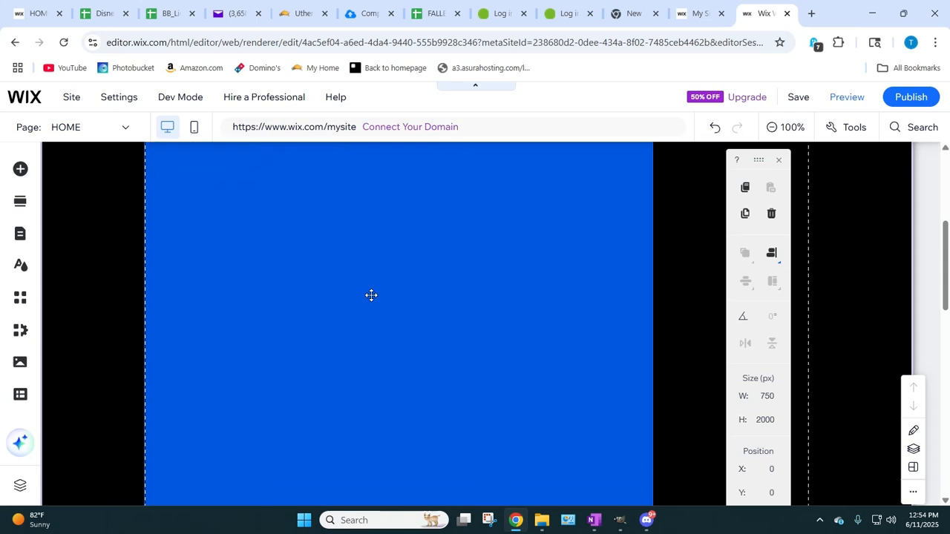
Step: Open the custom fill color and opacity settings in the blue container box's design options
right_click(368, 297)
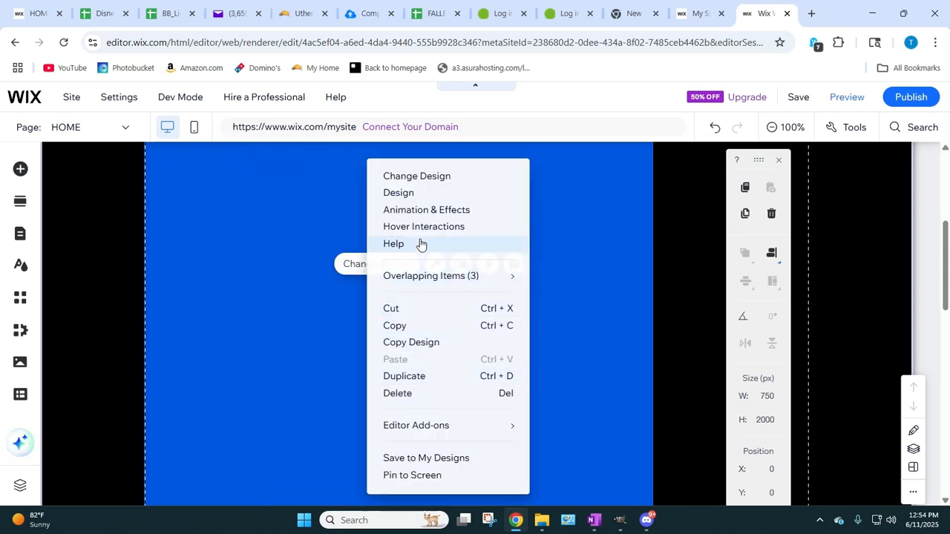
left_click(400, 193)
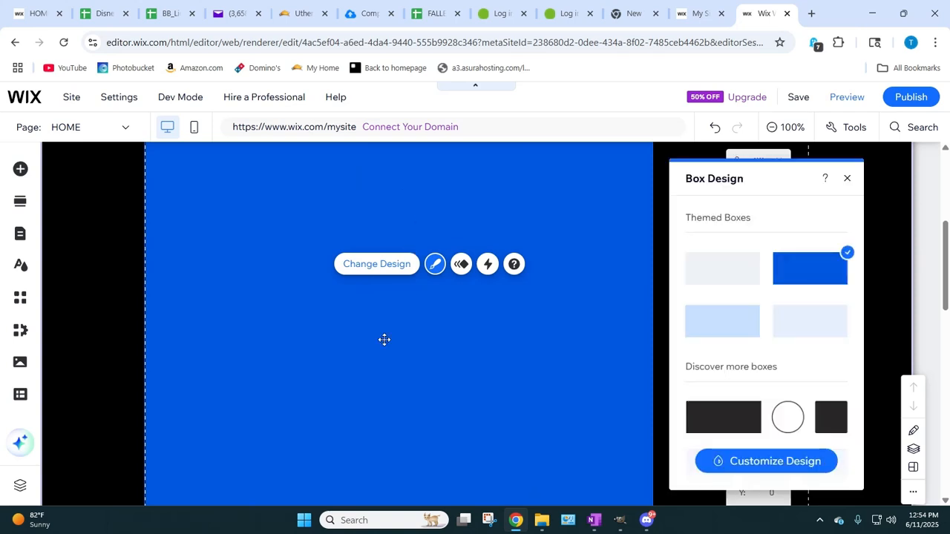
left_click(348, 342)
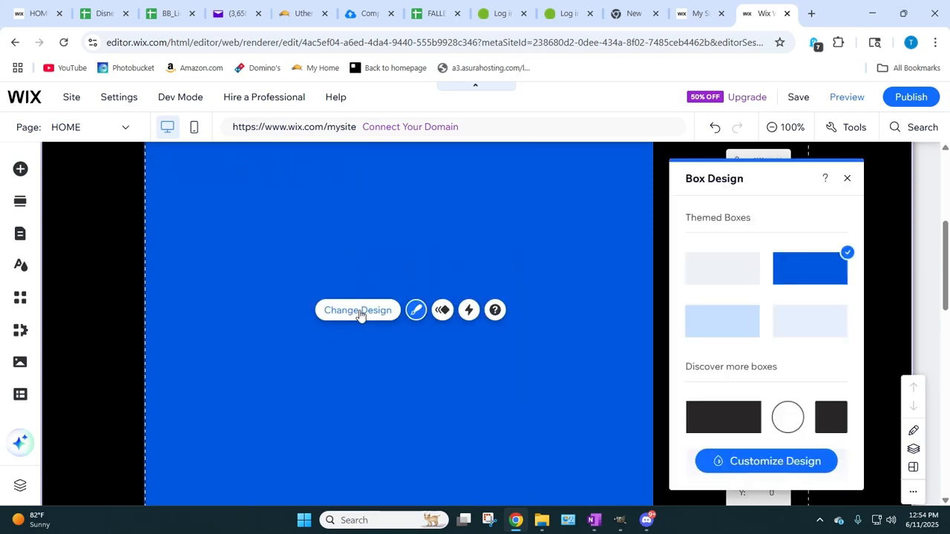
left_click(415, 312)
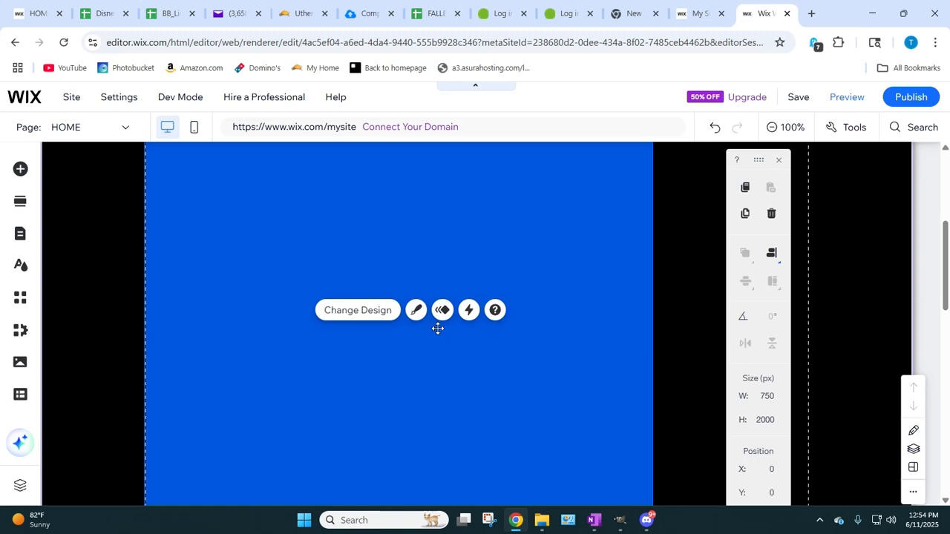
left_click(416, 310)
left_click(710, 468)
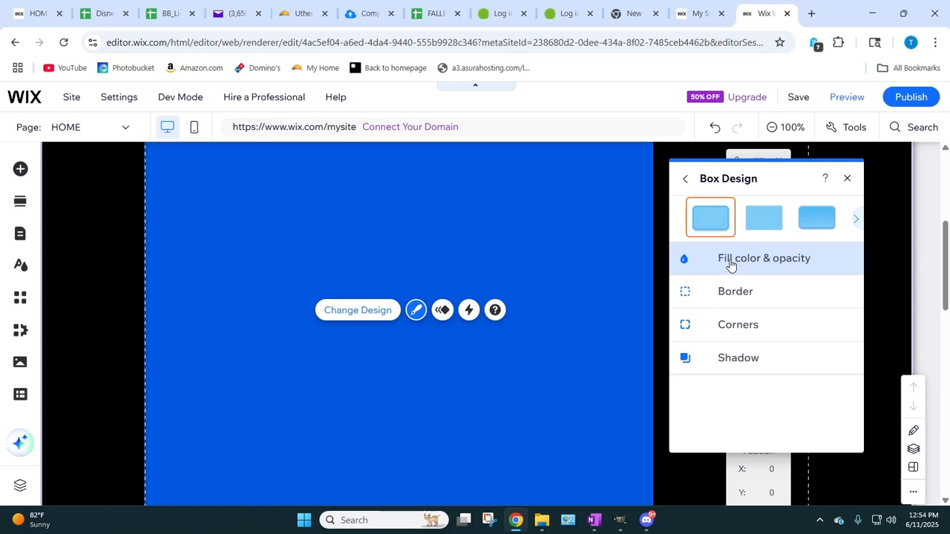
left_click(776, 261)
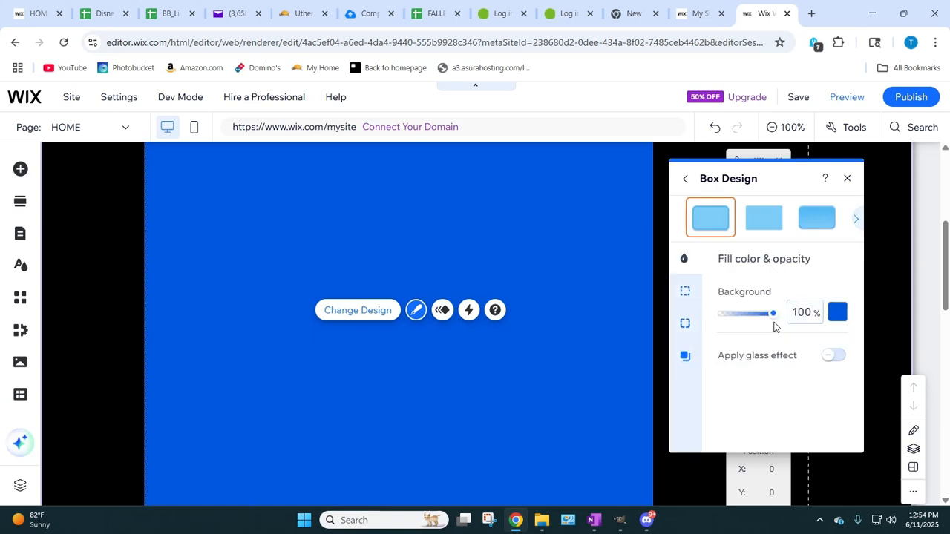
left_click_drag(774, 318, 806, 337)
Step: Fill the container box with a new custom green, #43B989, added to My colors
left_click(837, 311)
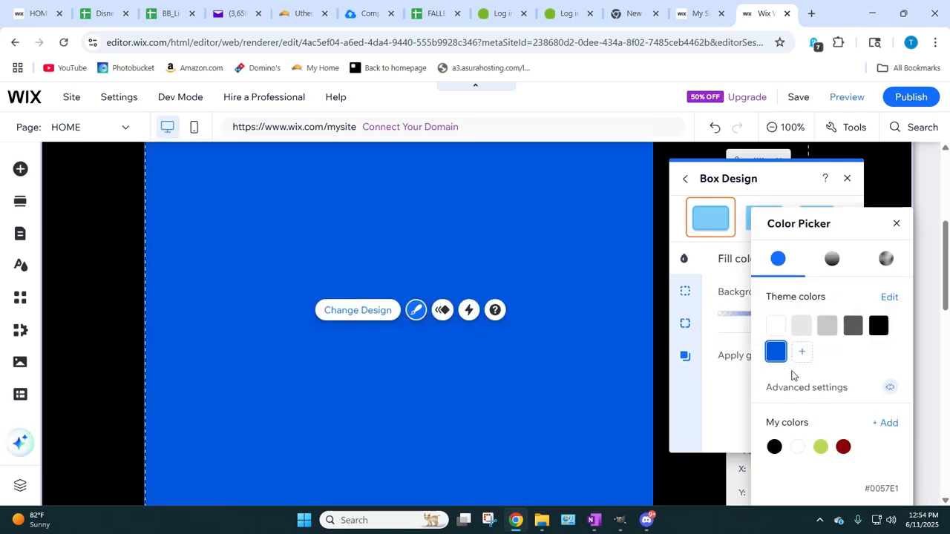
left_click(886, 423)
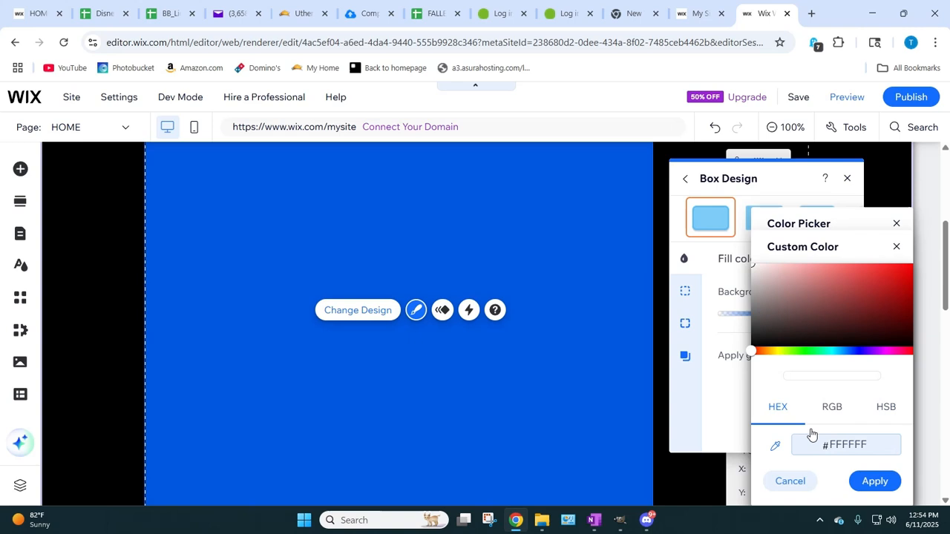
left_click(823, 351)
left_click_drag(839, 358, 820, 354)
left_click(823, 315)
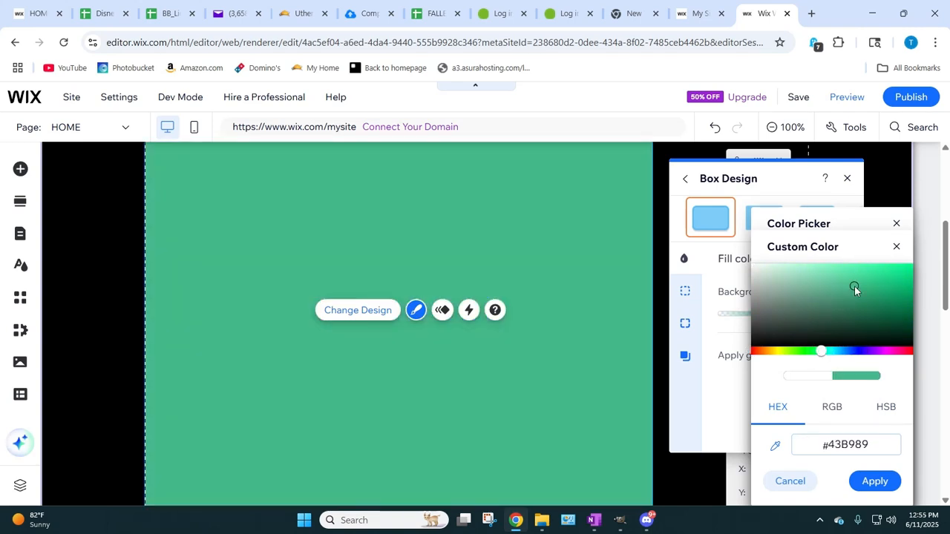
left_click(877, 481)
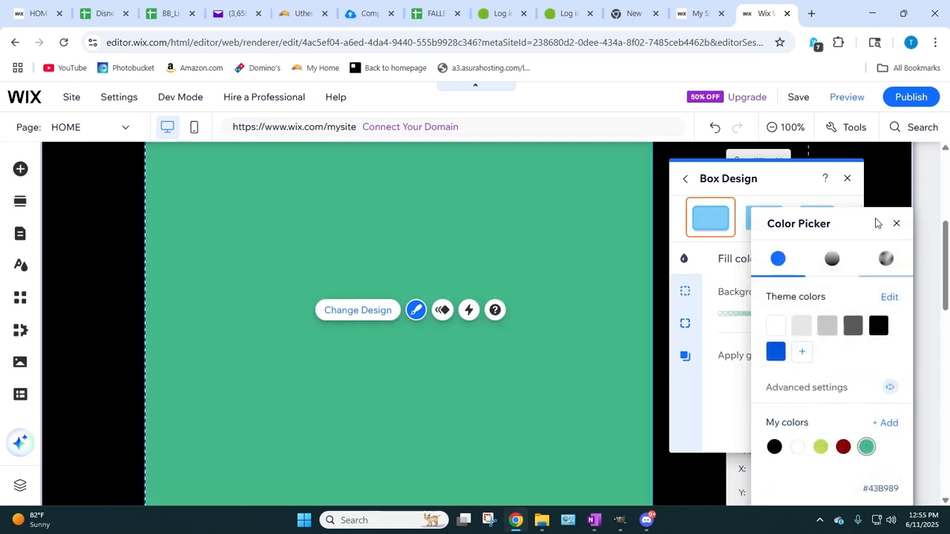
left_click(896, 223)
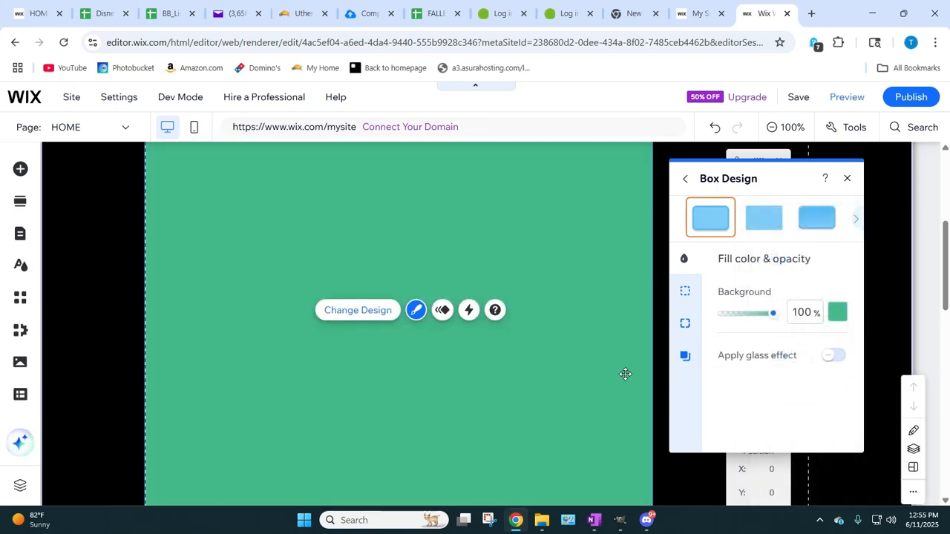
Step: Make the container box transparent by setting both its fill opacity and border opacity to 0%
left_click_drag(773, 319, 688, 322)
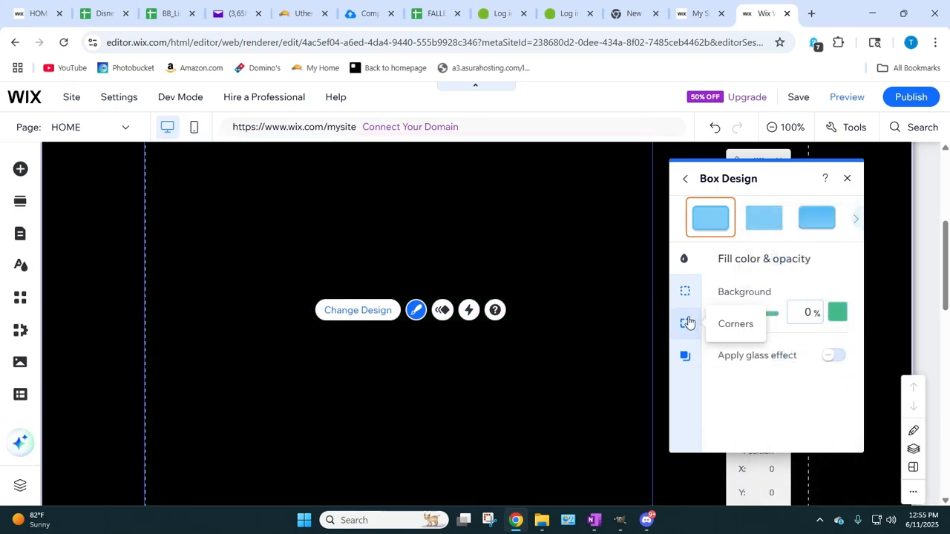
left_click(684, 294)
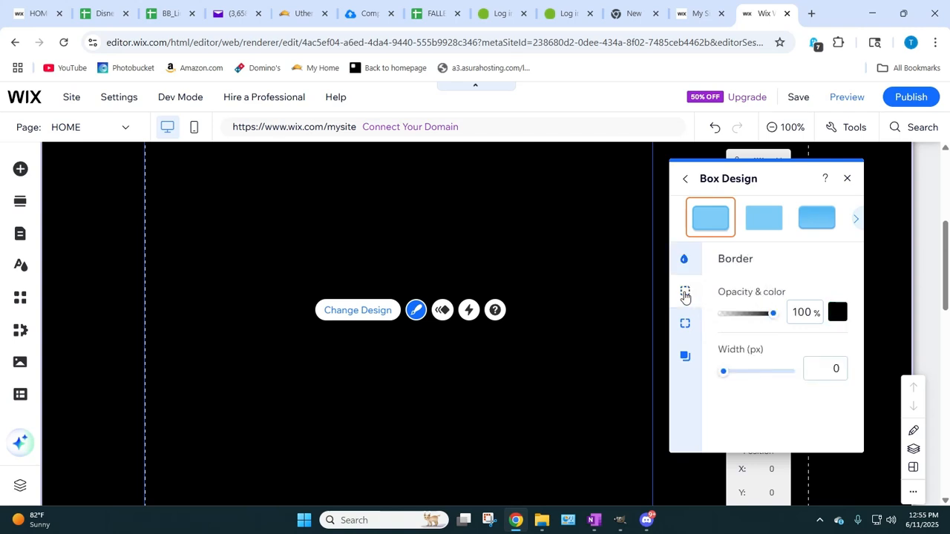
left_click_drag(774, 317, 721, 317)
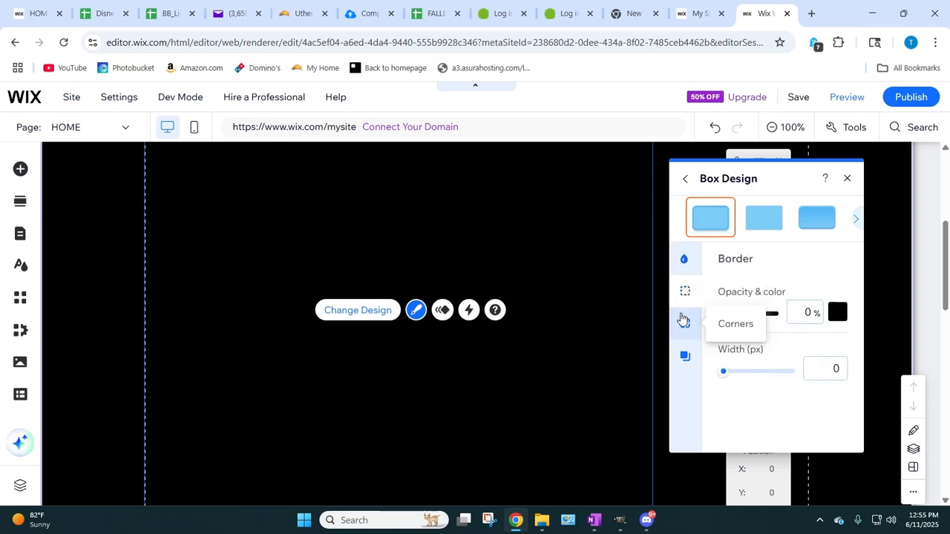
left_click(685, 325)
left_click(685, 370)
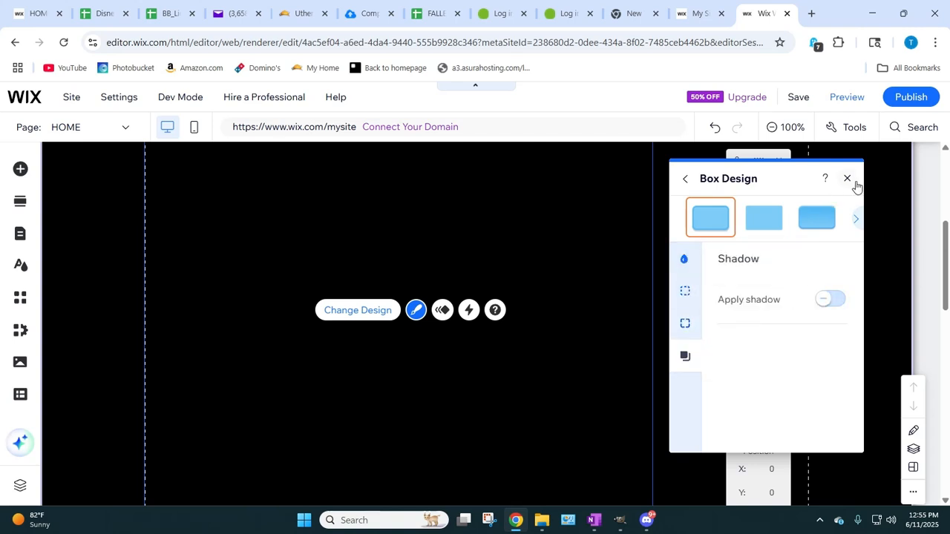
left_click(553, 345)
left_click(426, 411)
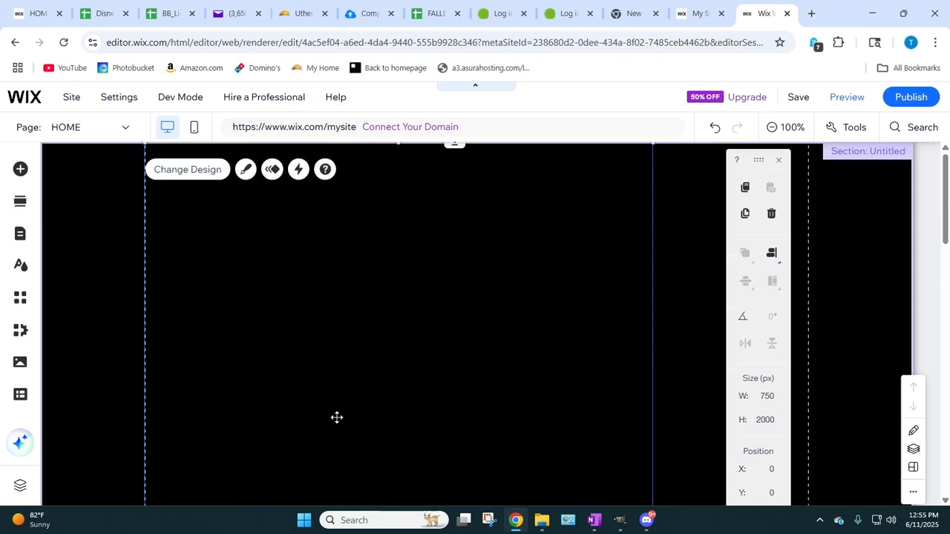
scroll(373, 369, "down", 13)
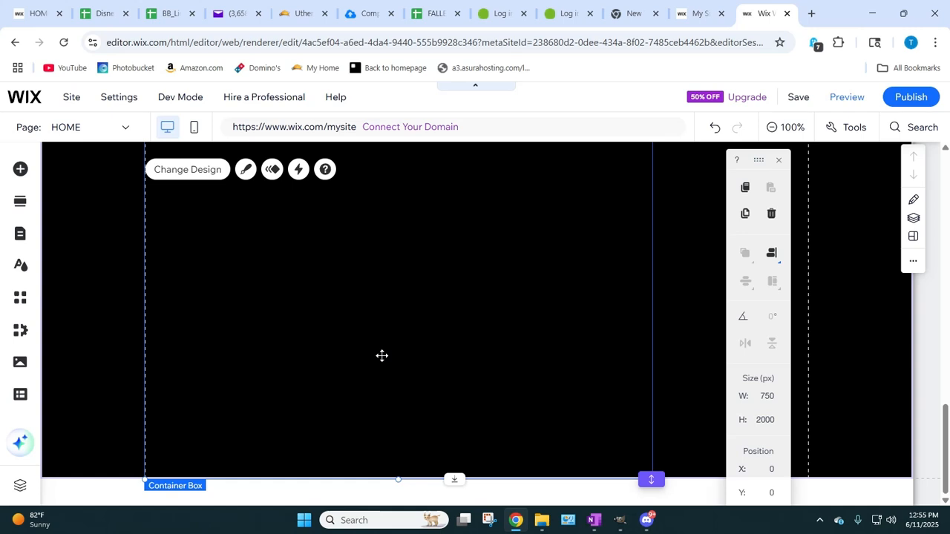
scroll(381, 355, "up", 6)
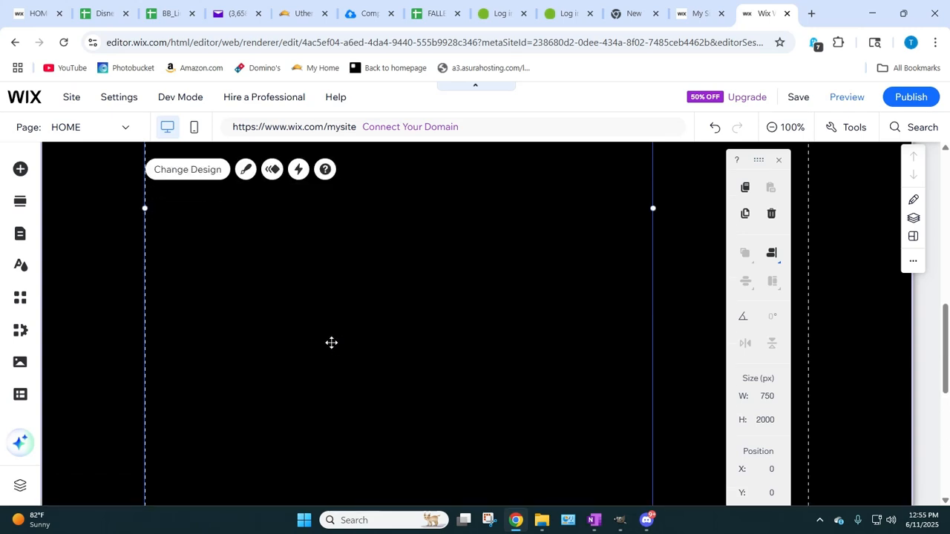
scroll(408, 292, "down", 5)
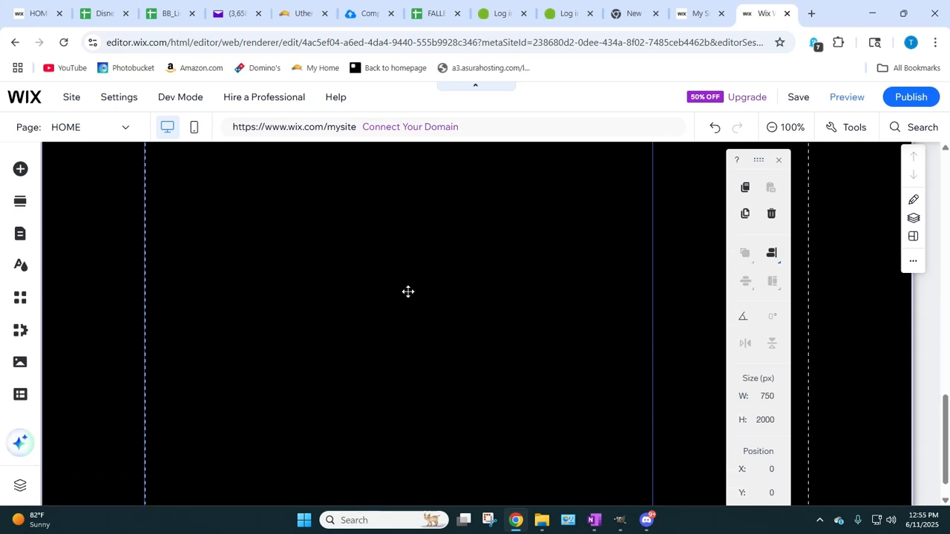
scroll(407, 291, "up", 10)
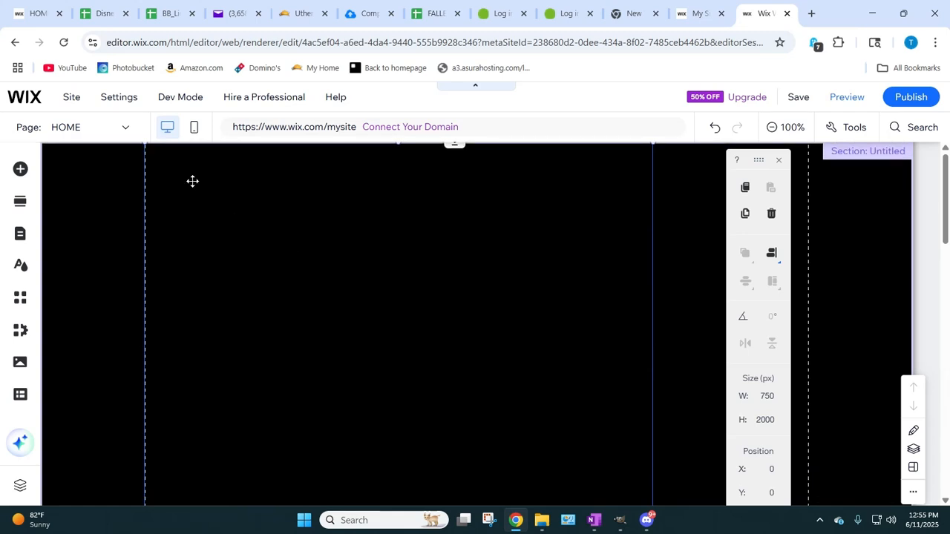
Step: Add the saved mini music player My Design 1 and place it in the container box's bottom-left corner, at about X 20, Y 1955
scroll(400, 350, "down", 10)
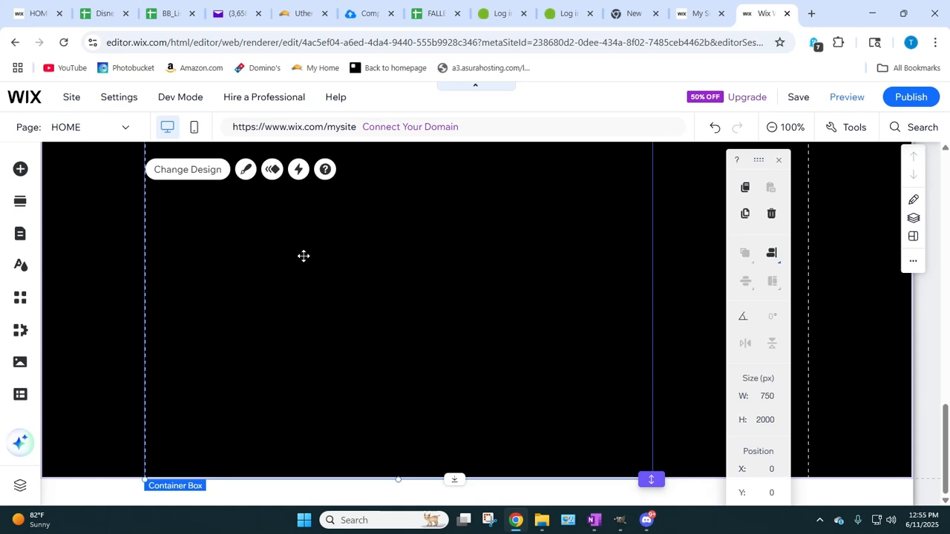
left_click(20, 169)
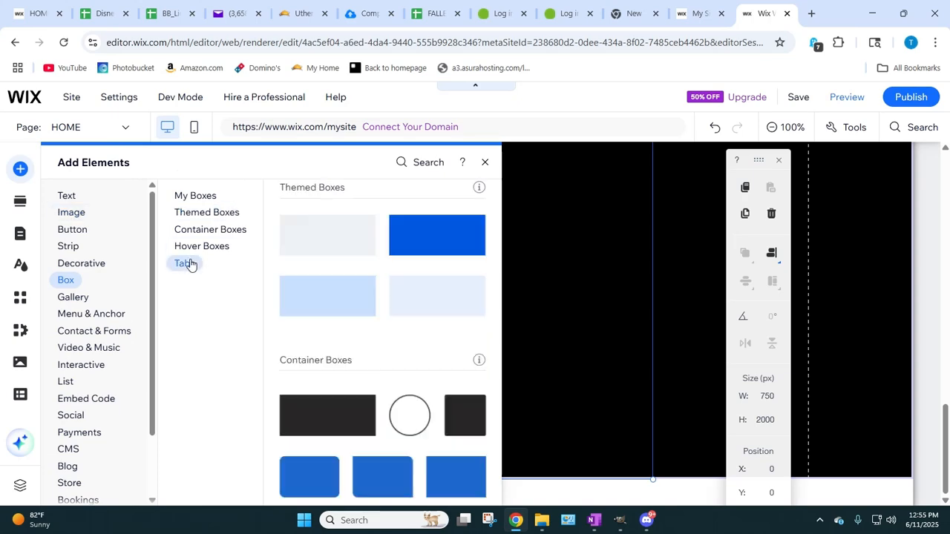
scroll(71, 425, "down", 2)
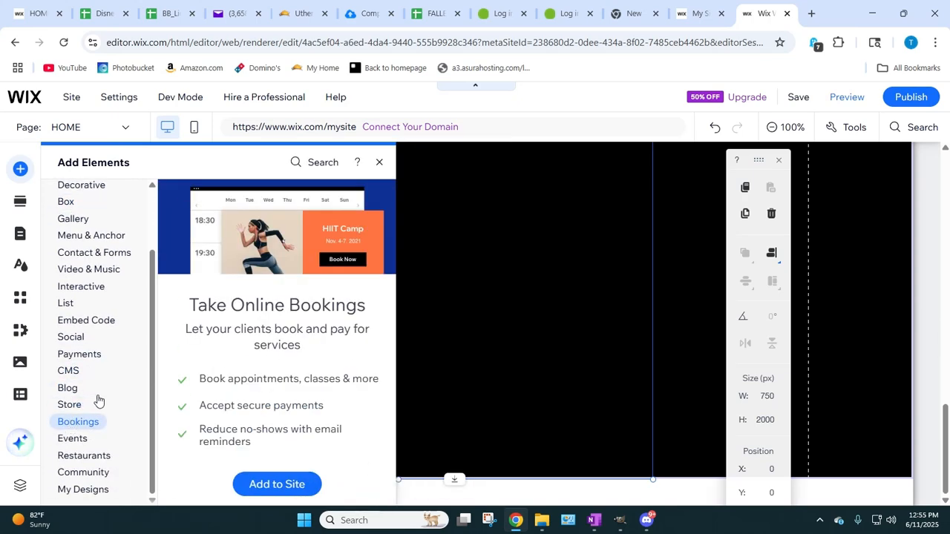
mouse_move(89, 491)
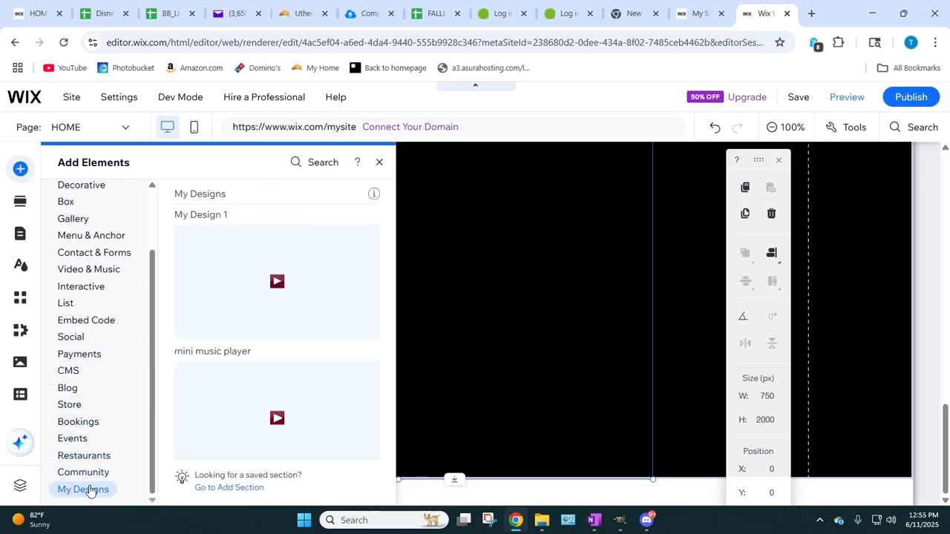
left_click(278, 282)
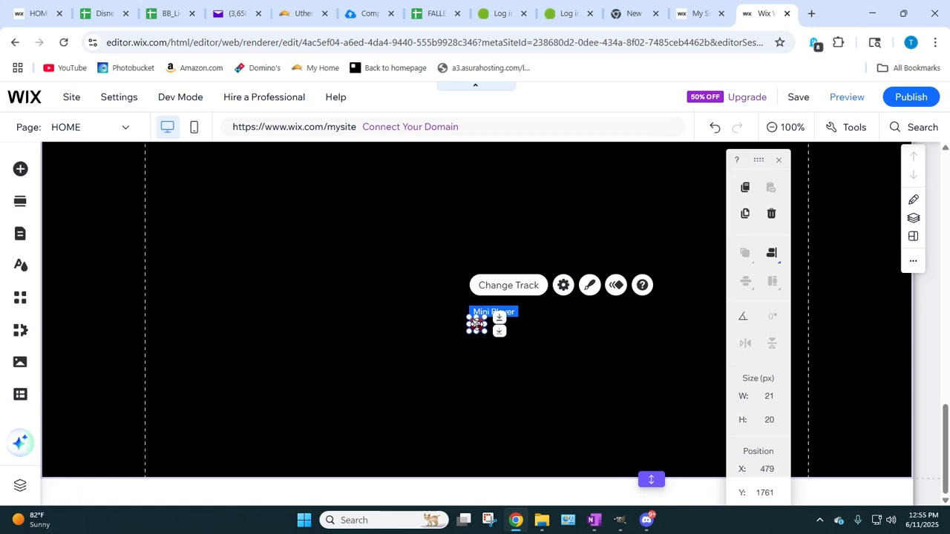
left_click_drag(477, 324, 166, 455)
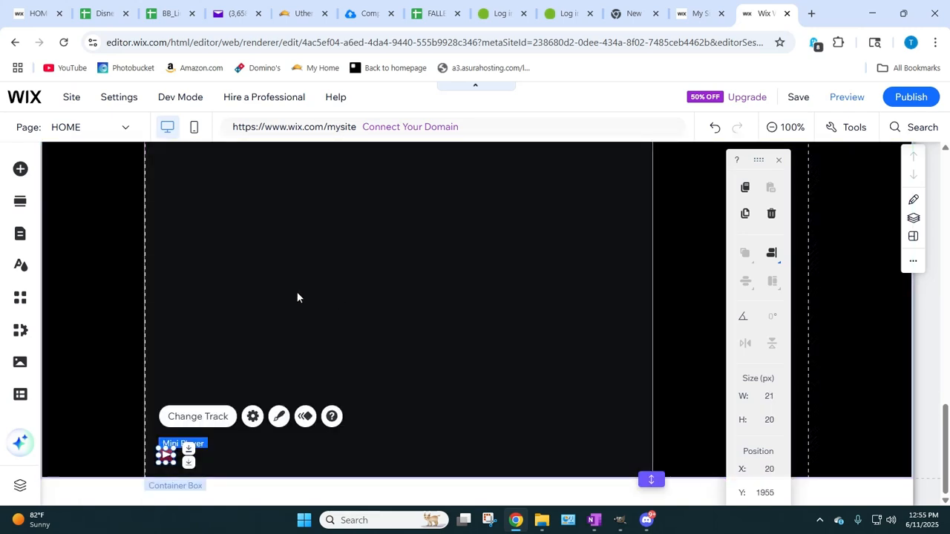
Step: Upload the image Logo_BulletinsByBB_CR.png from the computer to the site files
left_click(37, 176)
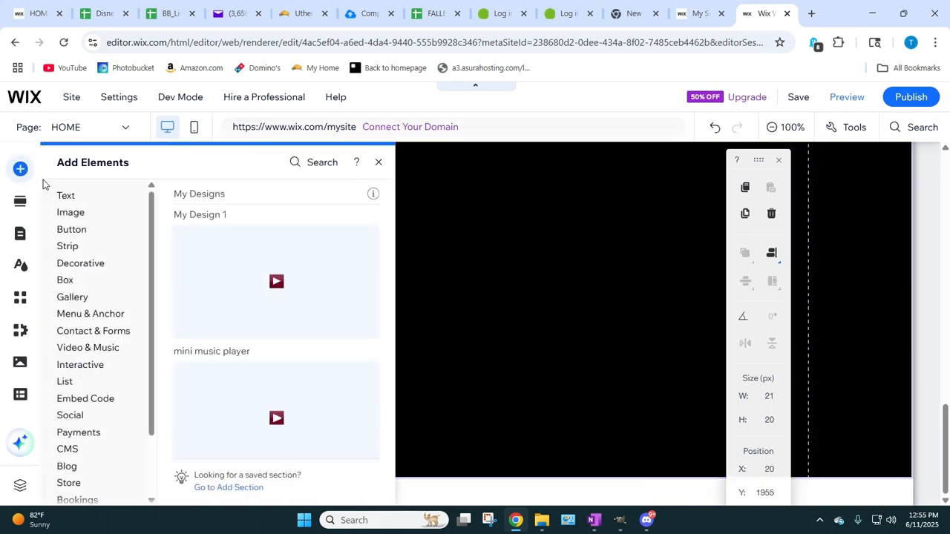
mouse_move(67, 215)
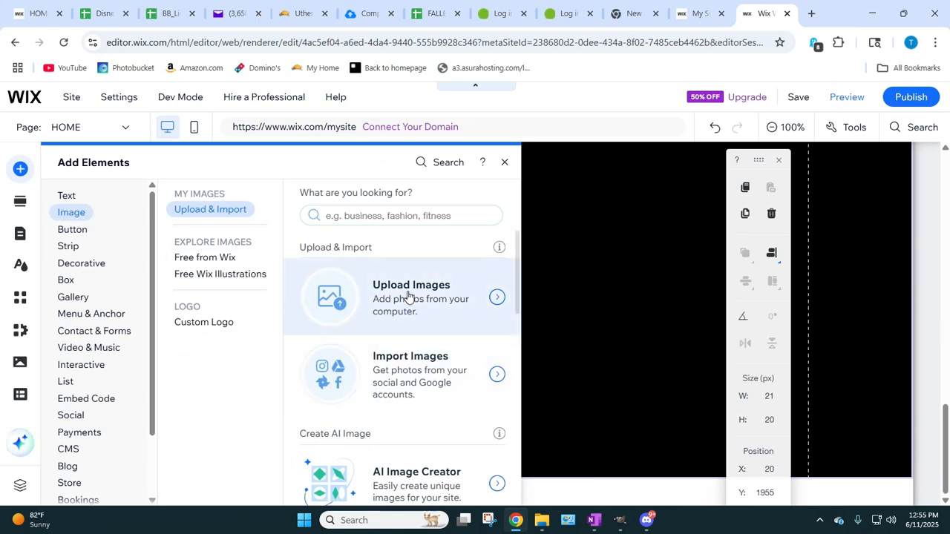
left_click(475, 311)
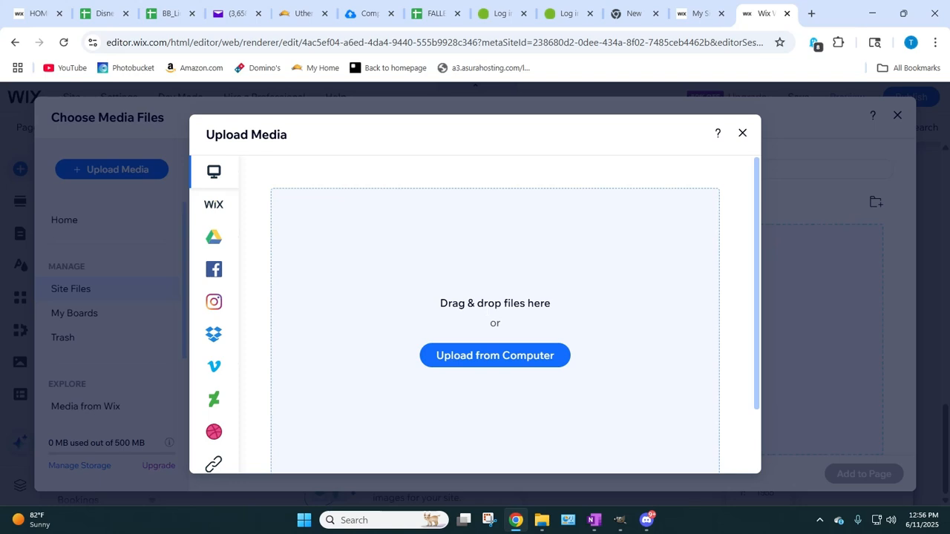
left_click(742, 135)
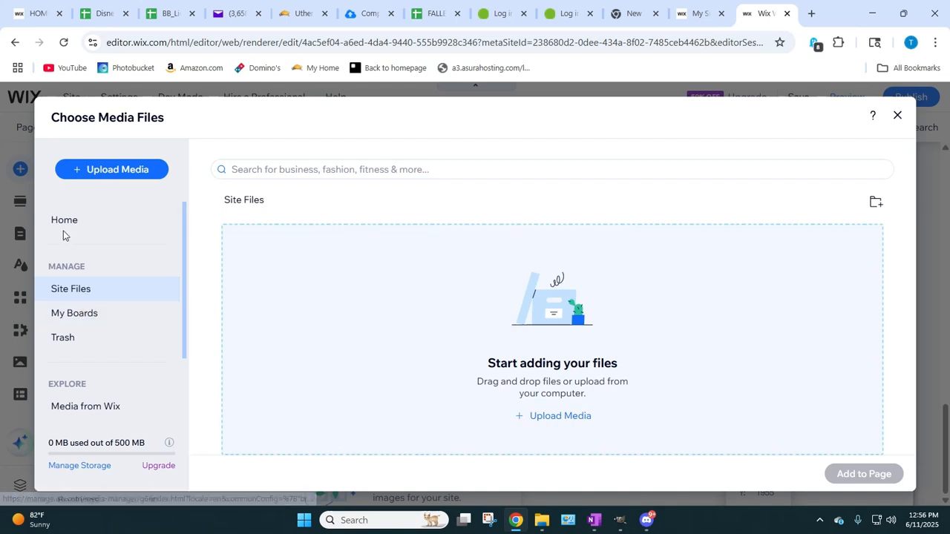
left_click(95, 170)
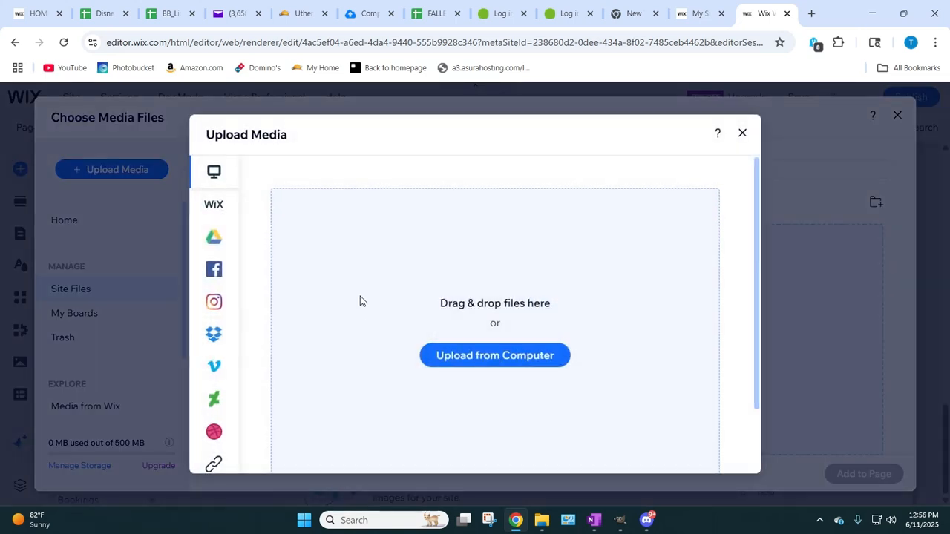
left_click(435, 359)
double_click(655, 107)
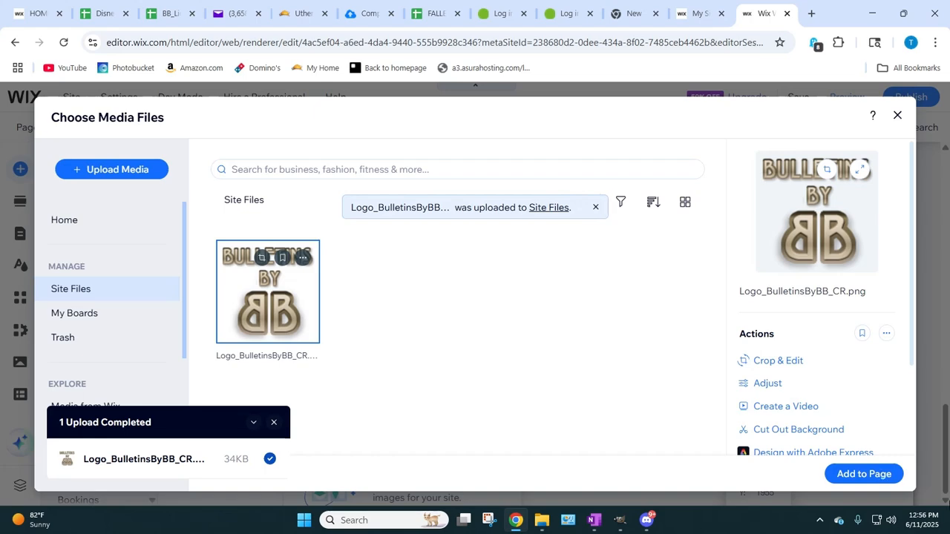
Step: Add the logo image to the page, shrink it to about 34 x 34 px and attach it in the container box's bottom-right corner
left_click(876, 474)
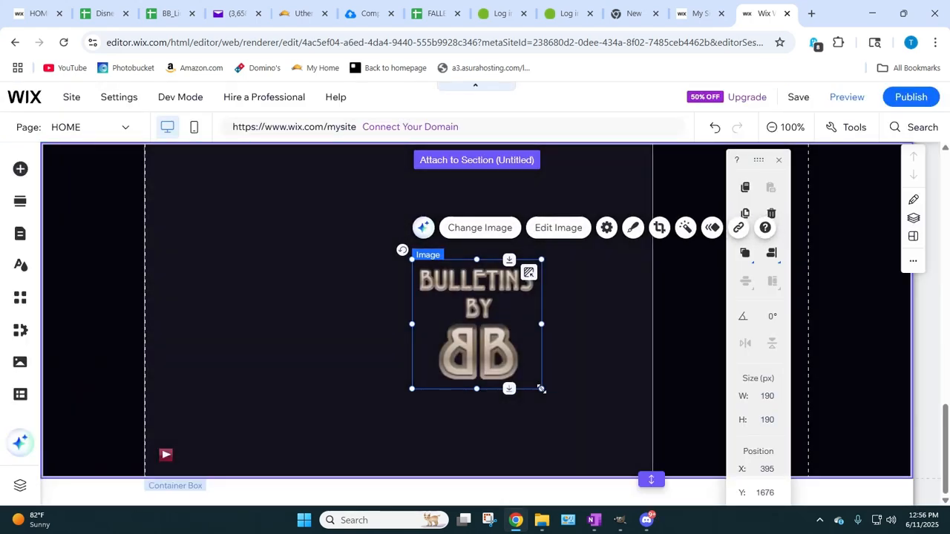
left_click_drag(537, 385, 626, 454)
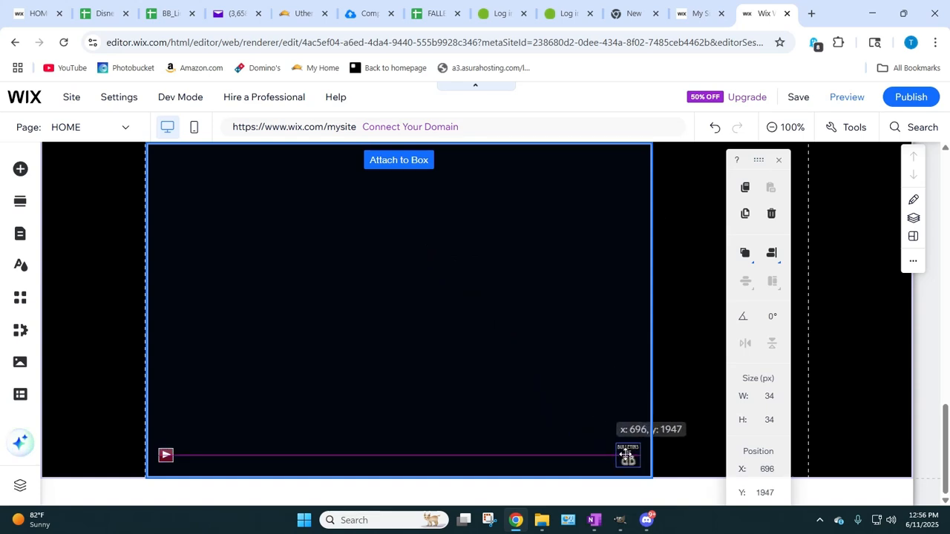
left_click_drag(625, 454, 626, 454)
left_click_drag(626, 454, 628, 454)
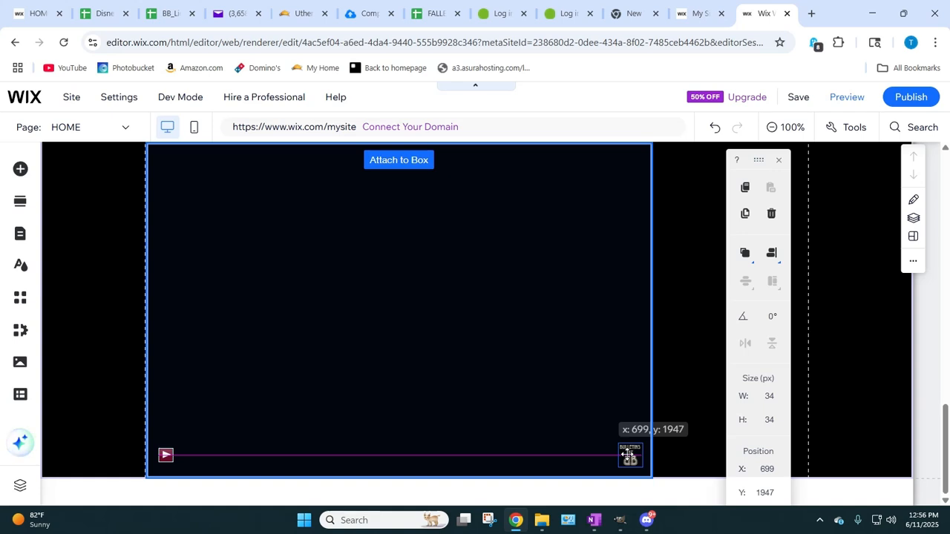
left_click_drag(627, 454, 628, 454)
left_click(287, 337)
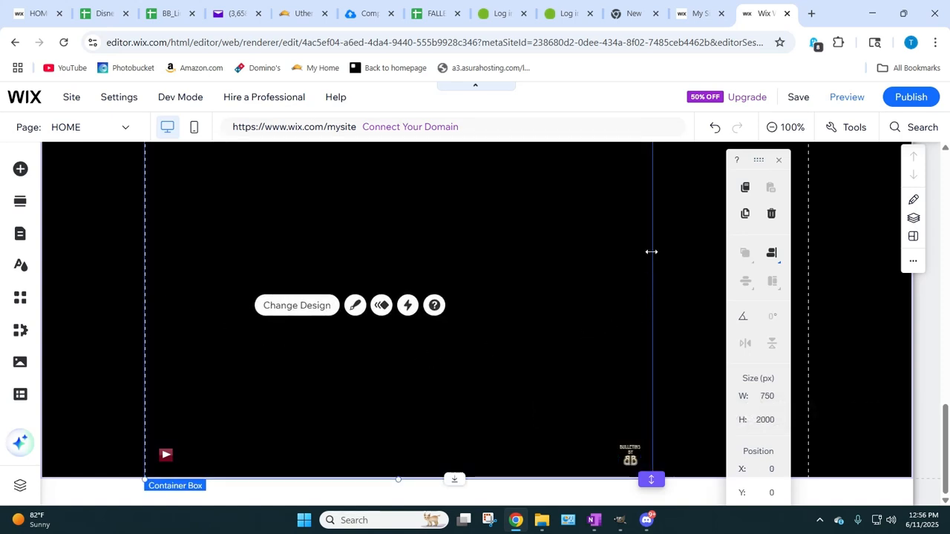
scroll(451, 284, "up", 5)
scroll(448, 286, "down", 5)
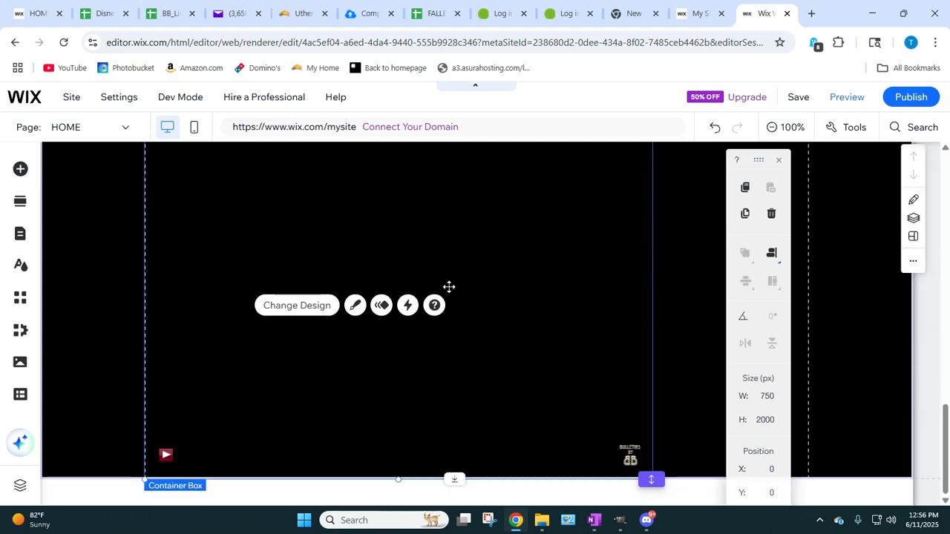
left_click(404, 385)
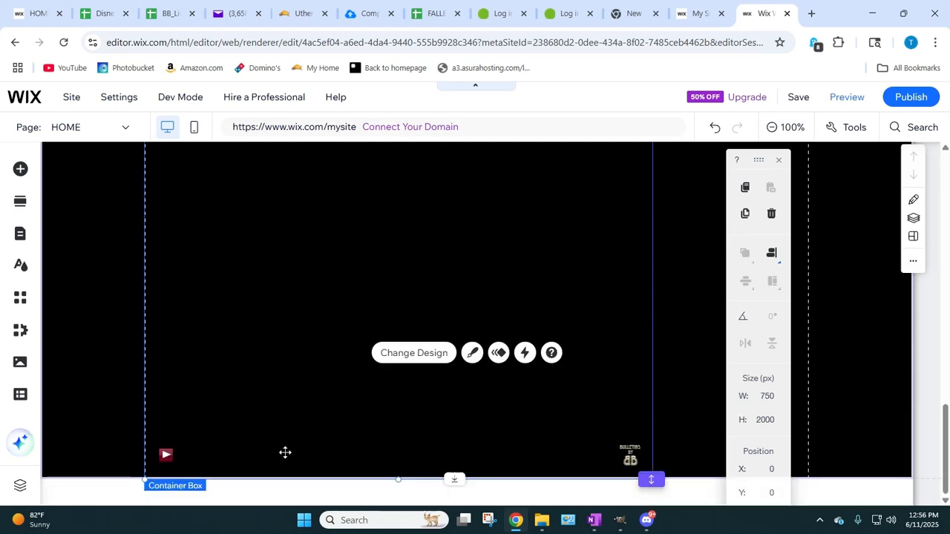
Step: Switch to OneNote and copy the "POST YOUR HEADING HERE" line together with the iframe code beneath it from the BB page
left_click(593, 520)
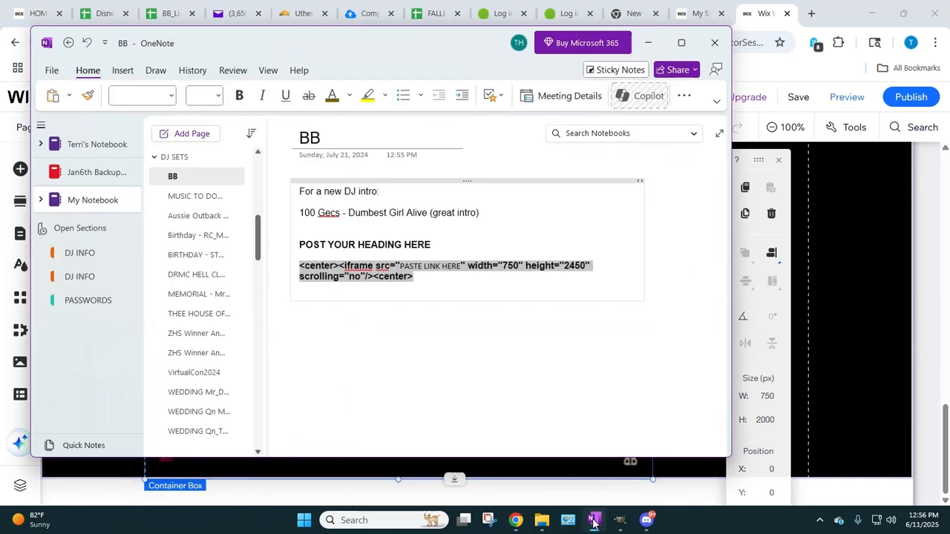
left_click(322, 264)
left_click_drag(299, 244, 413, 276)
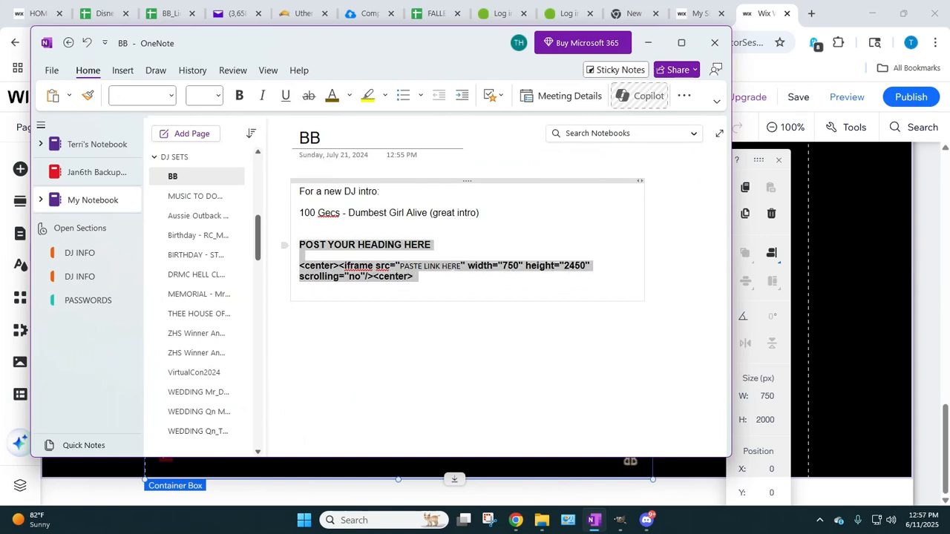
right_click(390, 279)
left_click(426, 306)
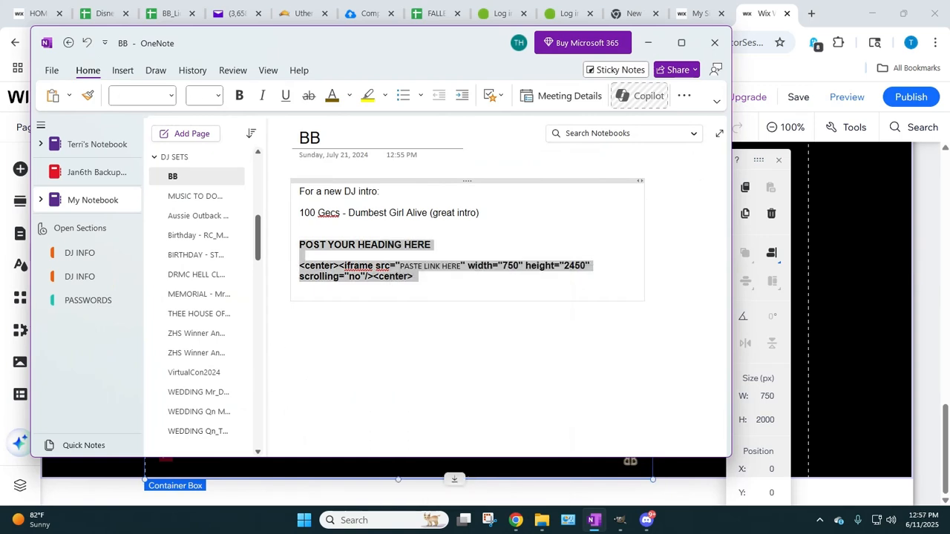
left_click(648, 42)
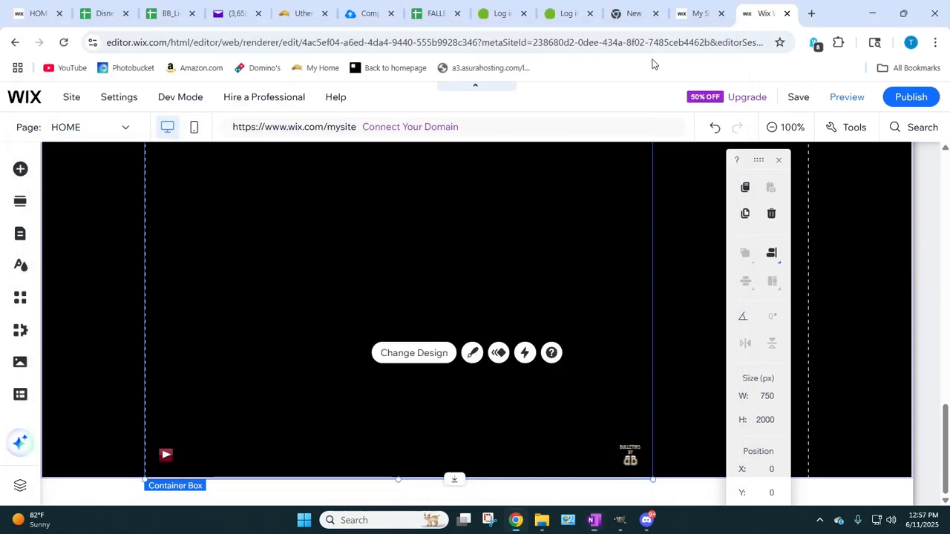
Step: Add a Heading 1 themed text element to the container box, above the music player and logo
left_click(21, 170)
mouse_move(55, 203)
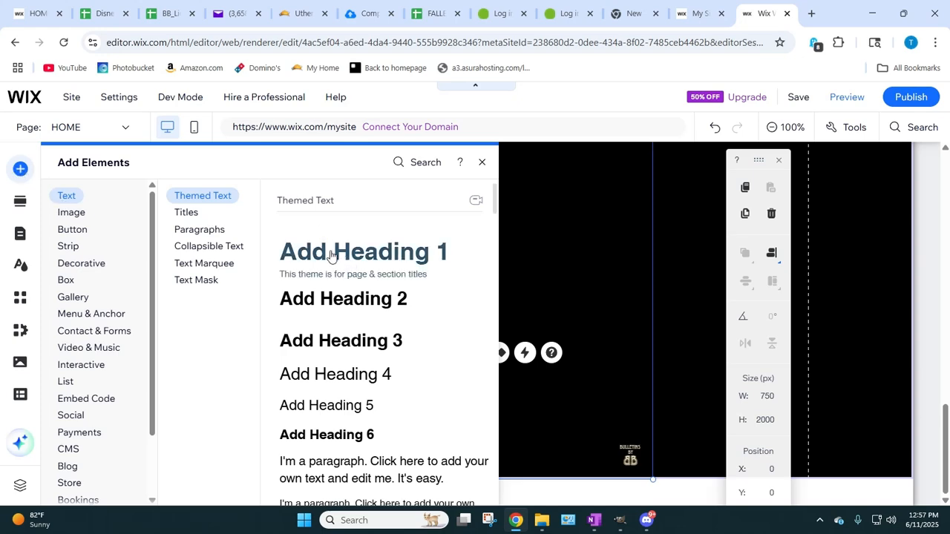
left_click_drag(330, 255, 320, 279)
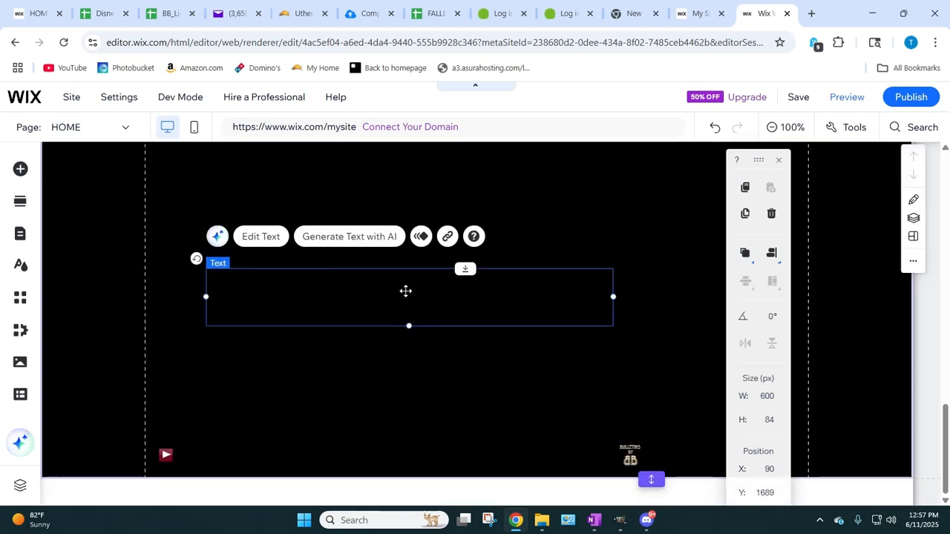
Step: Set the Heading 1 text's color to white (#FFFFFF) and center its alignment
double_click(405, 290)
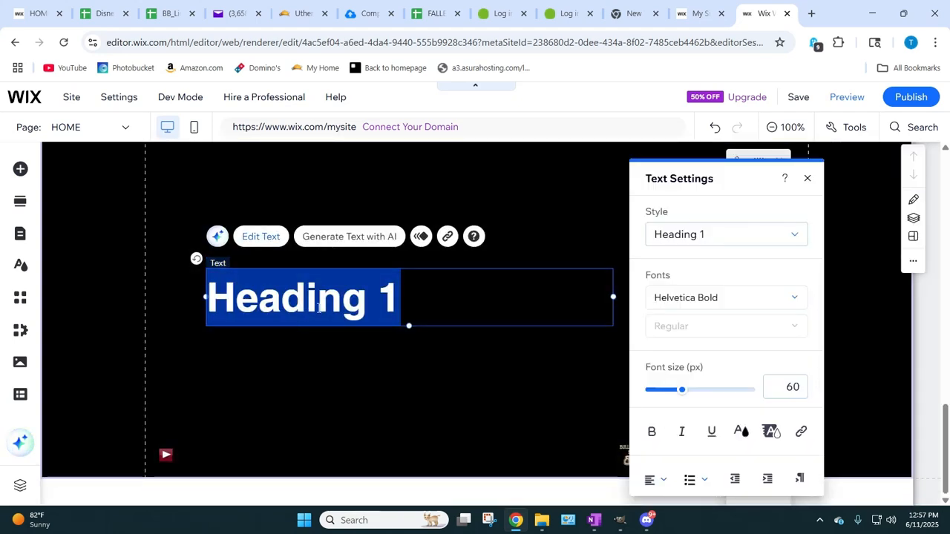
left_click(741, 431)
left_click(668, 411)
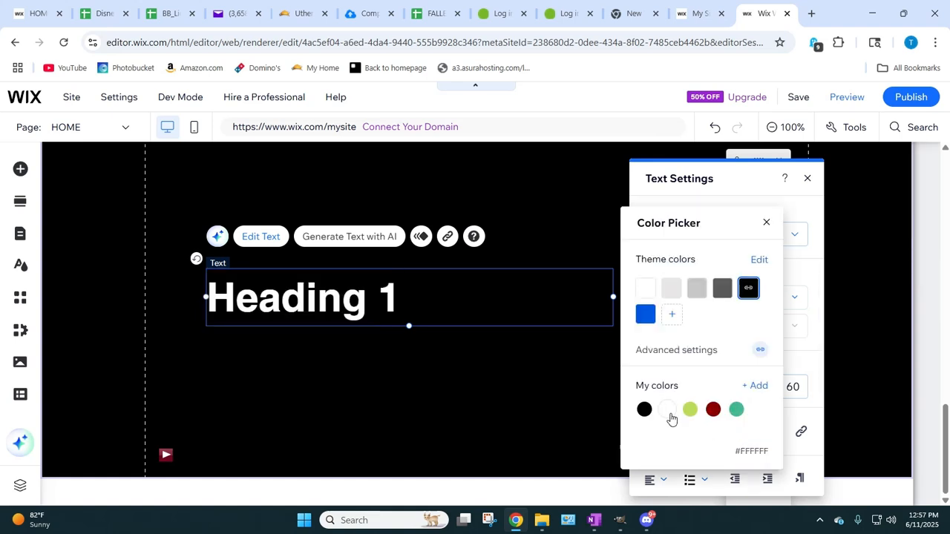
left_click(765, 223)
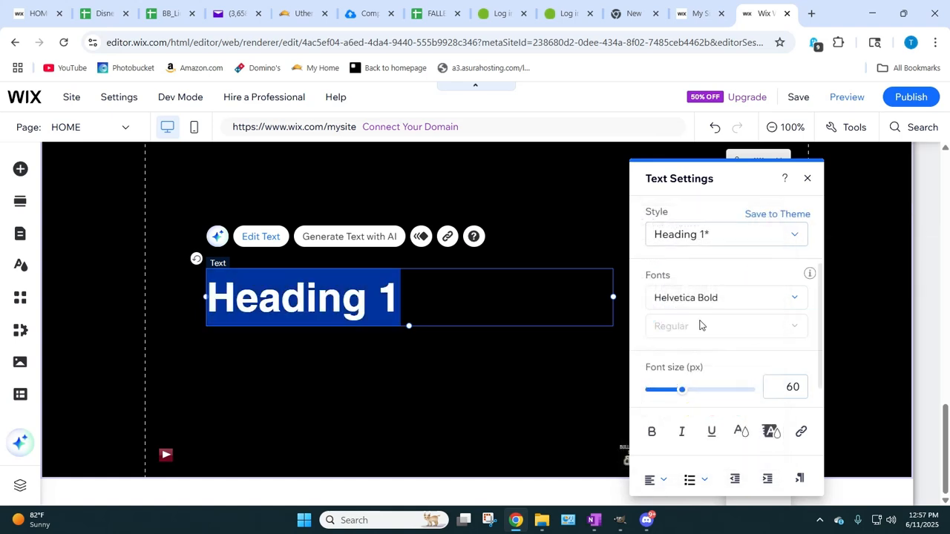
scroll(700, 324, "down", 3)
left_click(656, 299)
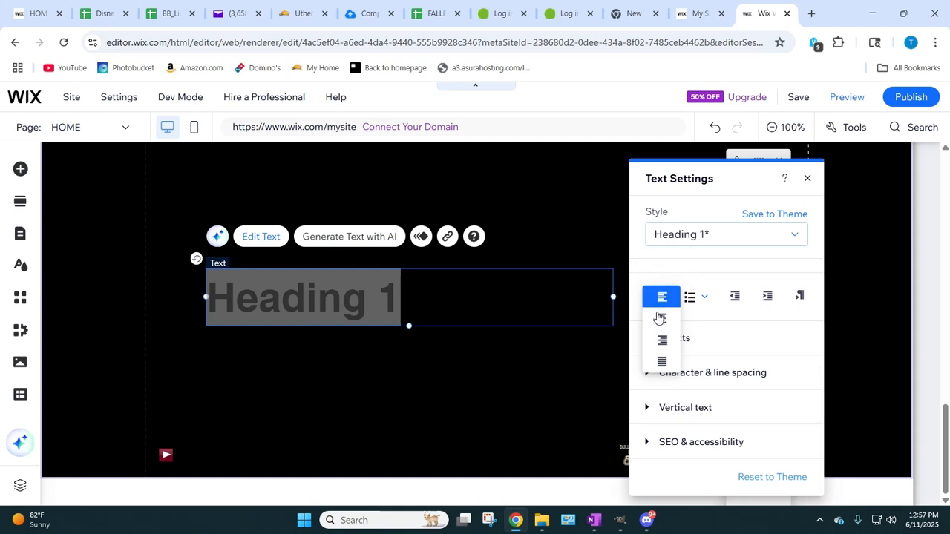
left_click(660, 319)
left_click(426, 384)
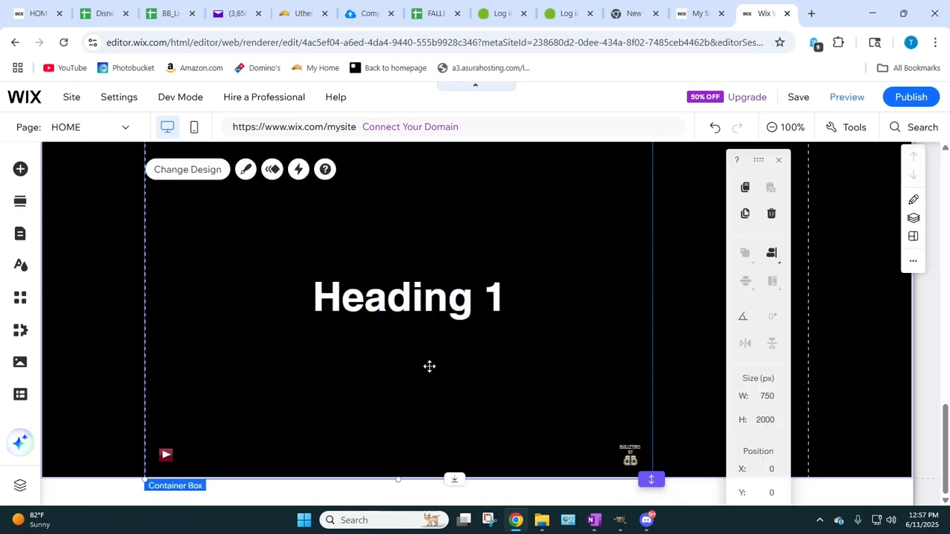
Step: Place the text element at about X 74, Y 1652, and replace its wording, reduced to 18 px, with the copied heading and iframe code
left_click_drag(395, 302, 393, 279)
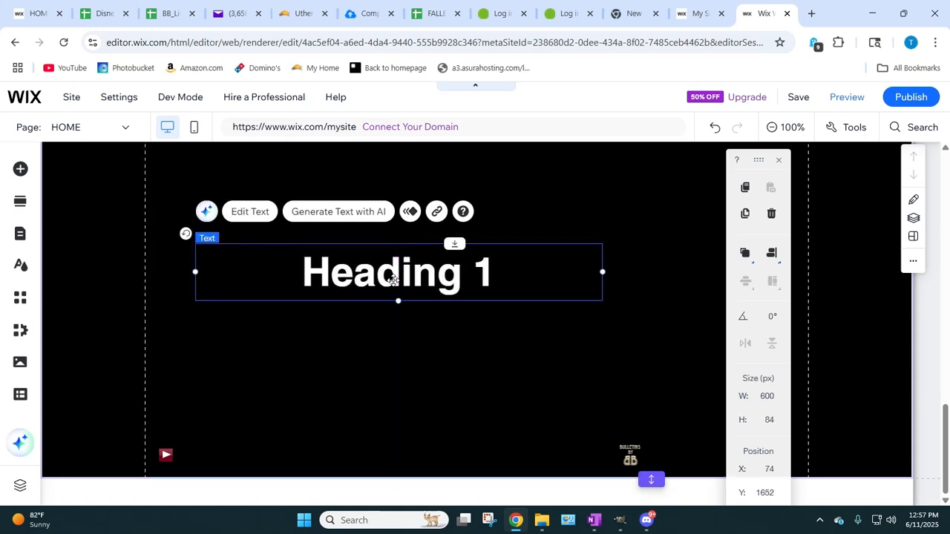
double_click(371, 282)
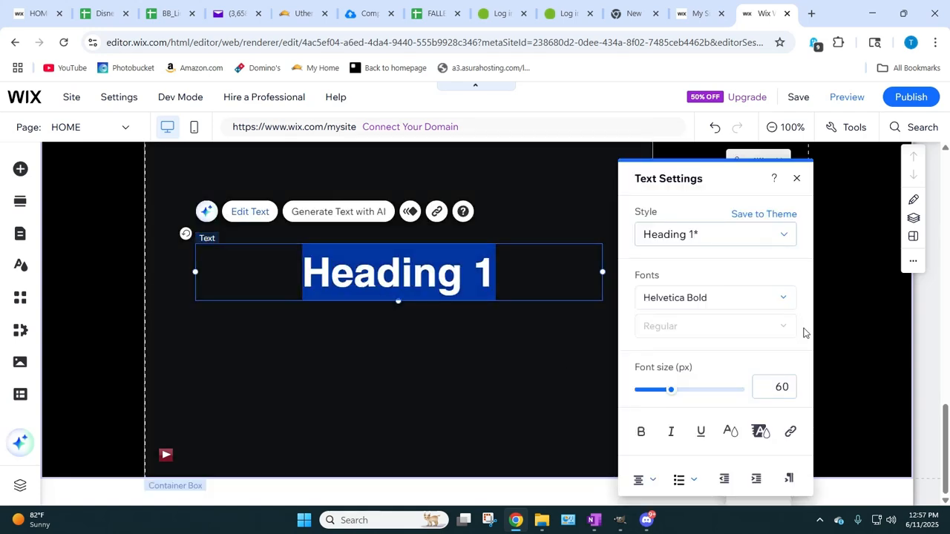
left_click_drag(673, 394, 631, 394)
right_click(421, 254)
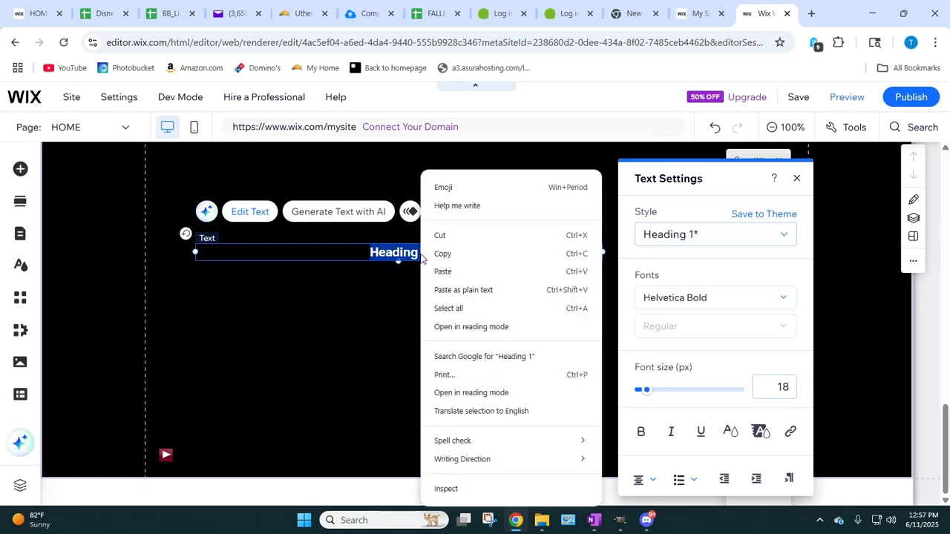
left_click(443, 272)
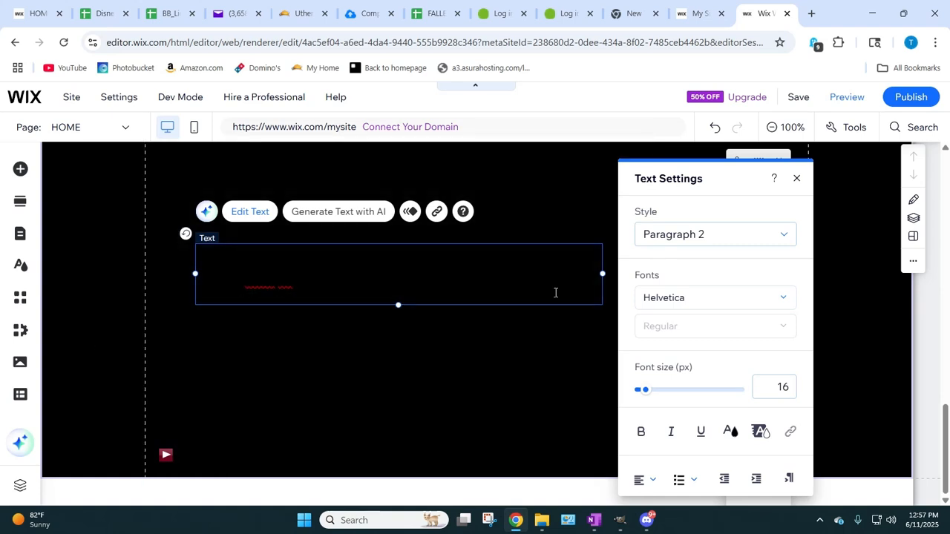
Step: Set the color of the whole pasted heading and iframe code, including the heading's first letter, to white (#FFFFFF)
triple_click(556, 293)
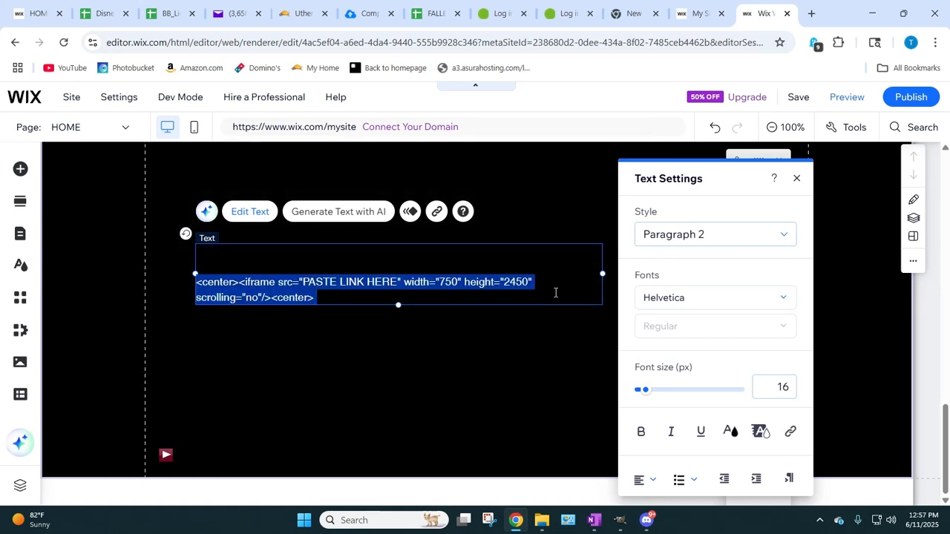
key("Delete")
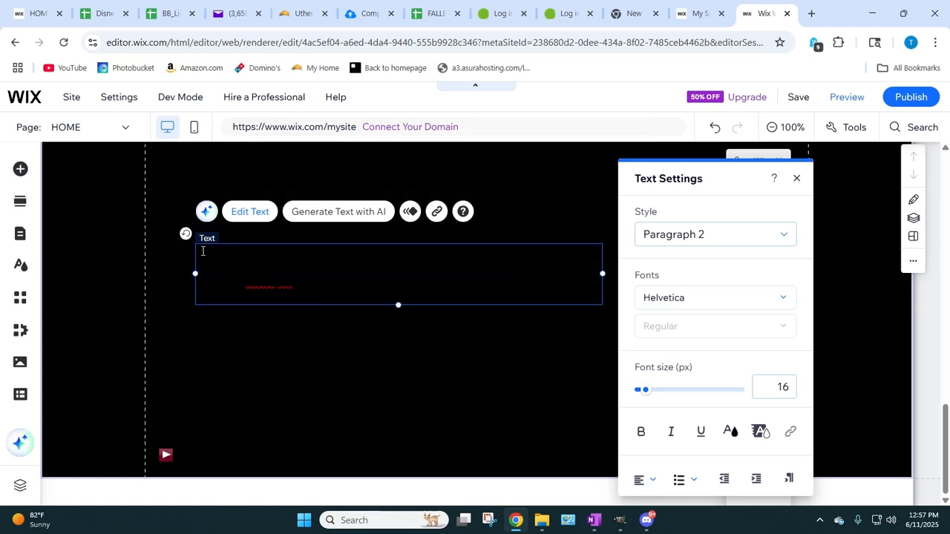
key("ctrl+z")
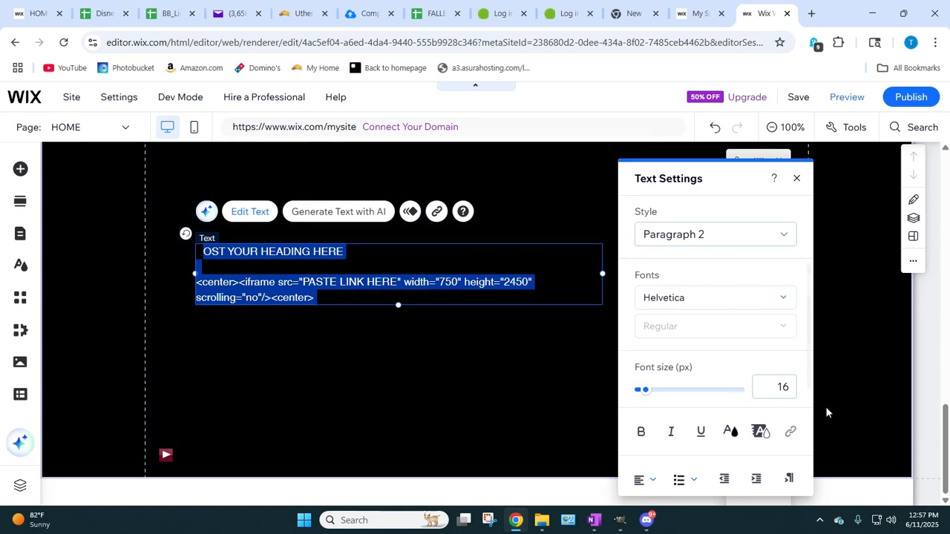
left_click(730, 433)
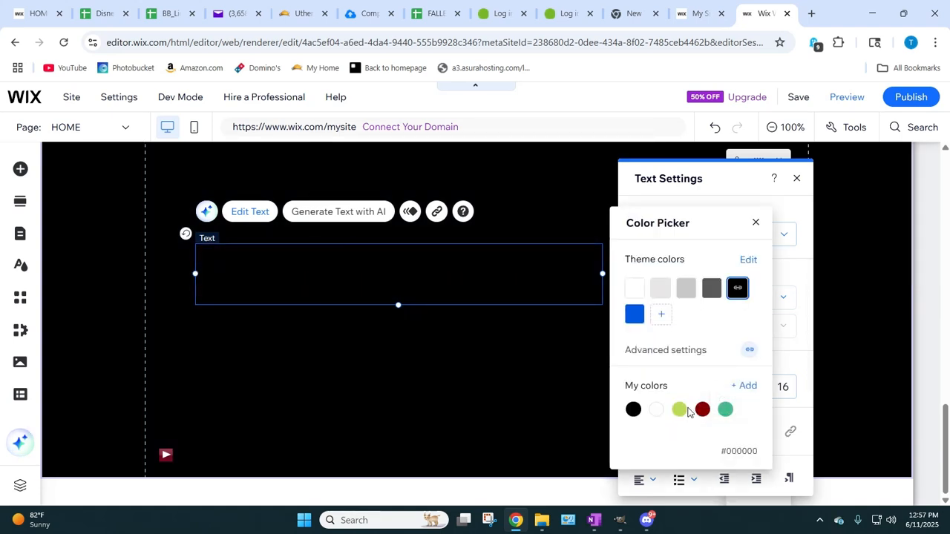
left_click(656, 410)
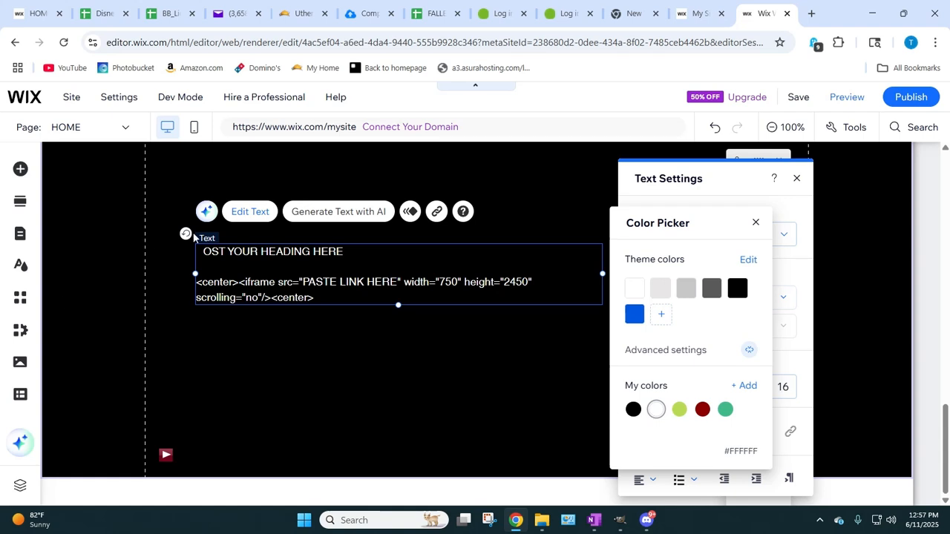
left_click(198, 251)
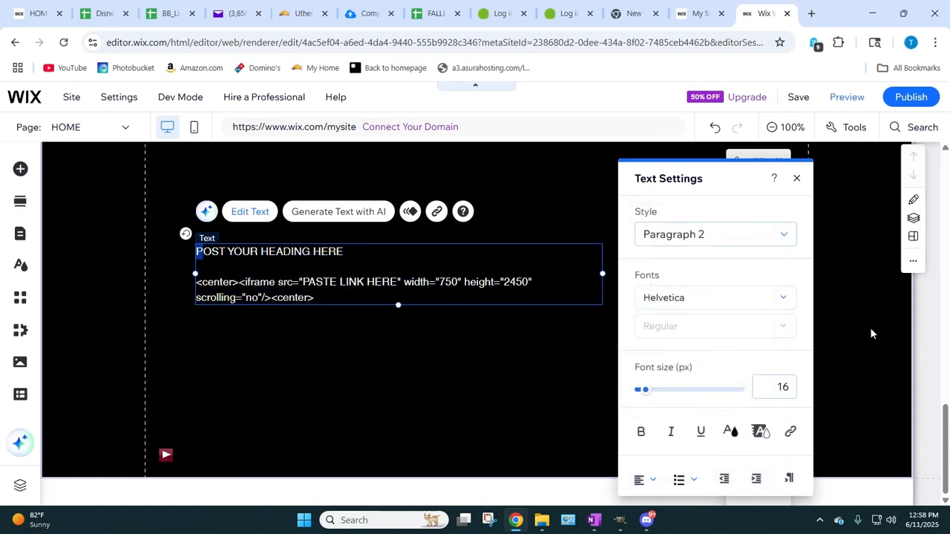
left_click(730, 433)
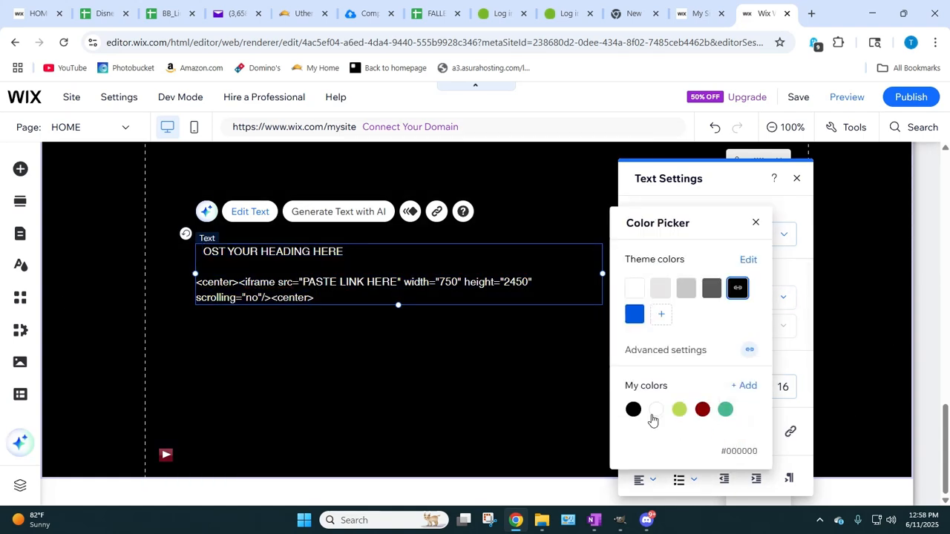
left_click(656, 410)
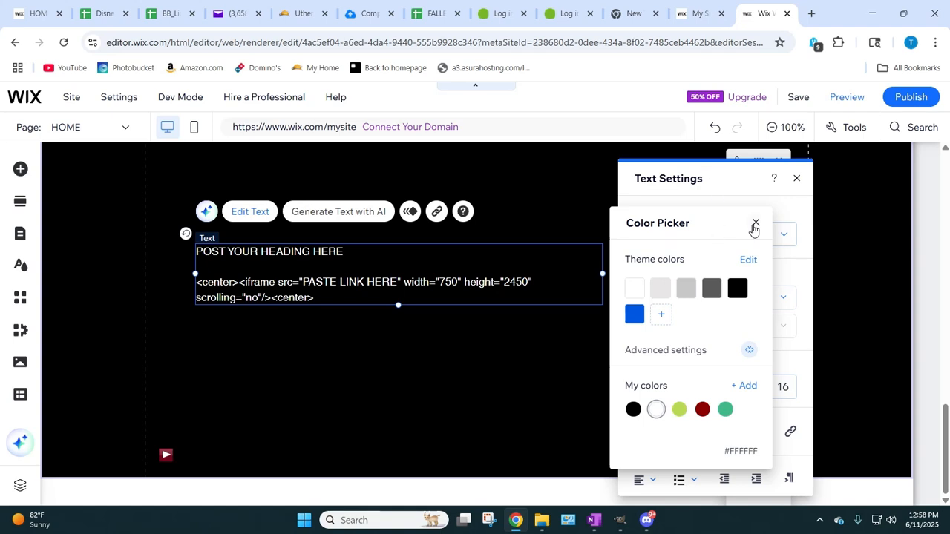
left_click(756, 222)
left_click(409, 360)
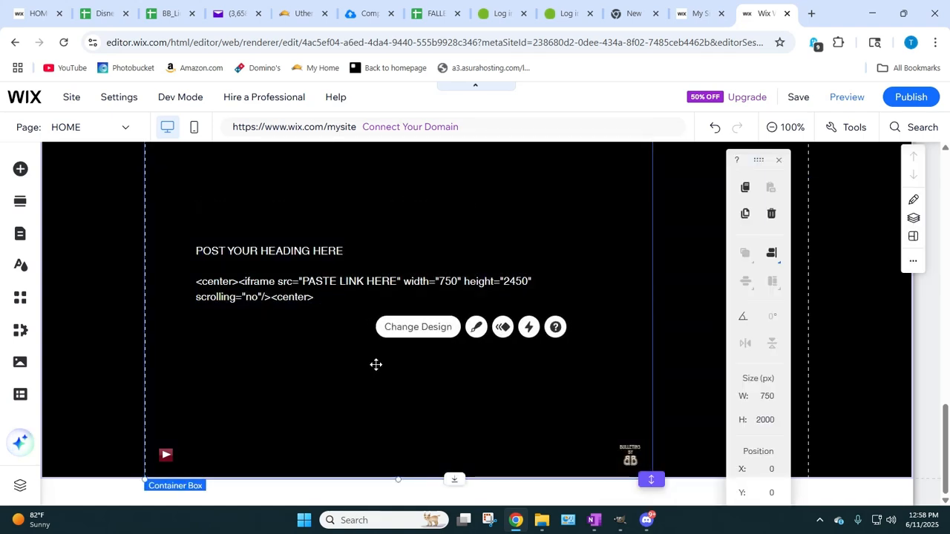
Step: Center-align the heading and iframe code, and move the text element to the bottom of the container box, between the music player and logo
left_click(321, 299)
triple_click(321, 299)
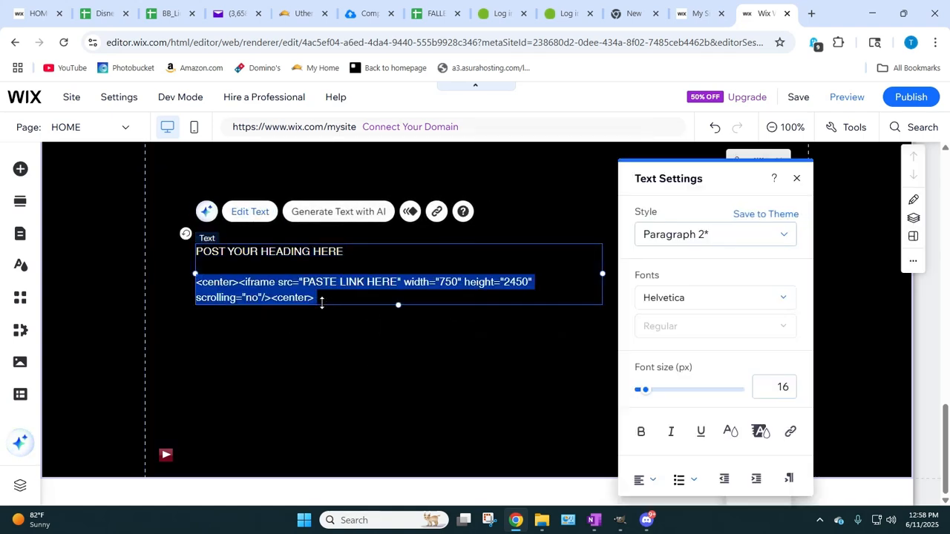
left_click(238, 282)
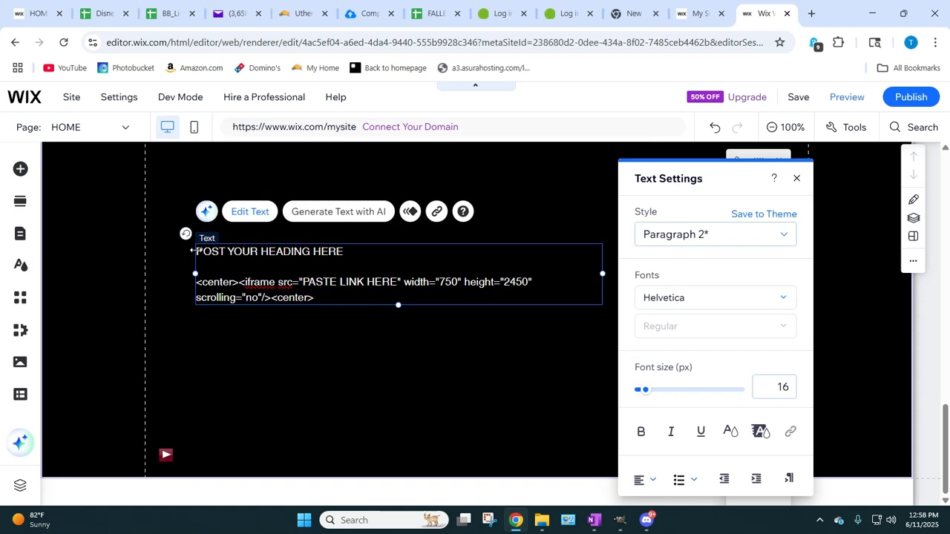
left_click_drag(195, 251, 413, 303)
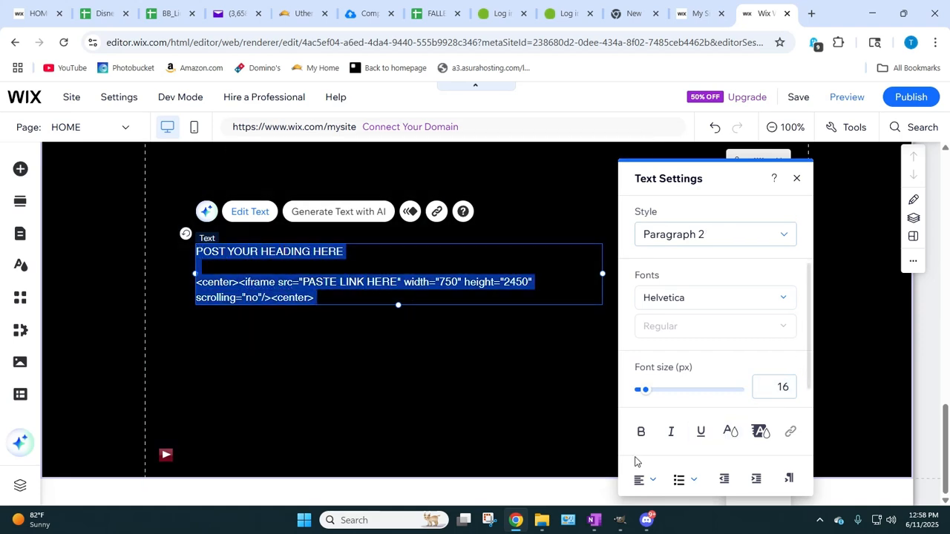
left_click(643, 482)
left_click(653, 414)
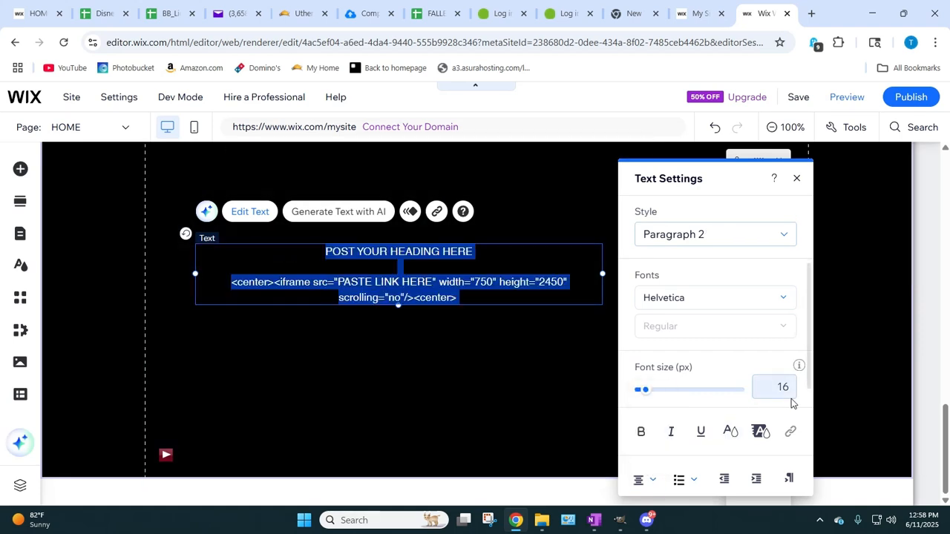
left_click(362, 372)
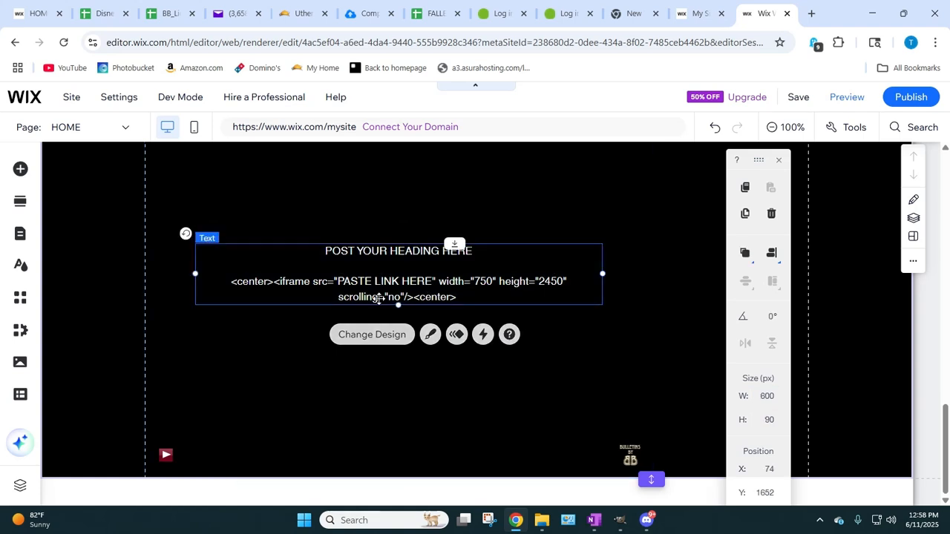
left_click_drag(380, 267, 383, 411)
Step: Change the font of the whole heading and iframe code text to Times New Roman
triple_click(448, 419)
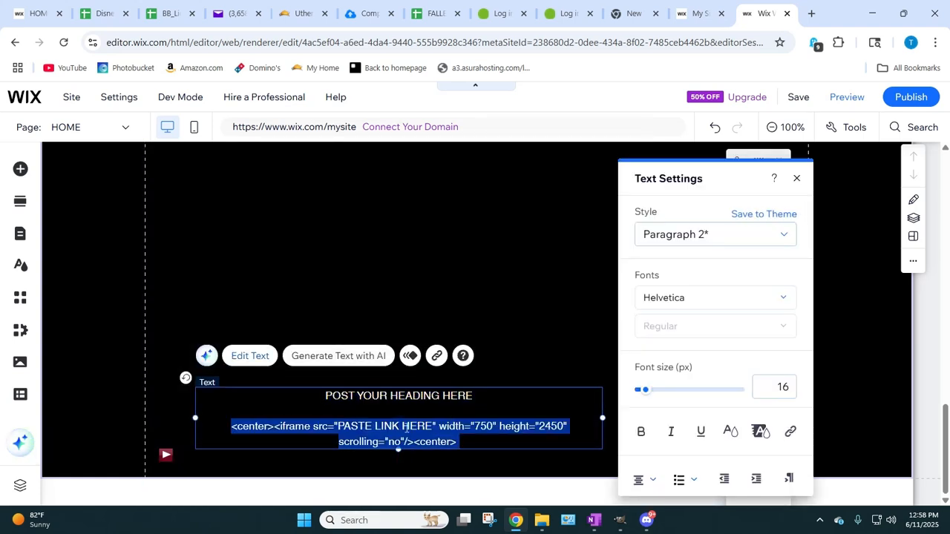
left_click_drag(319, 392, 514, 468)
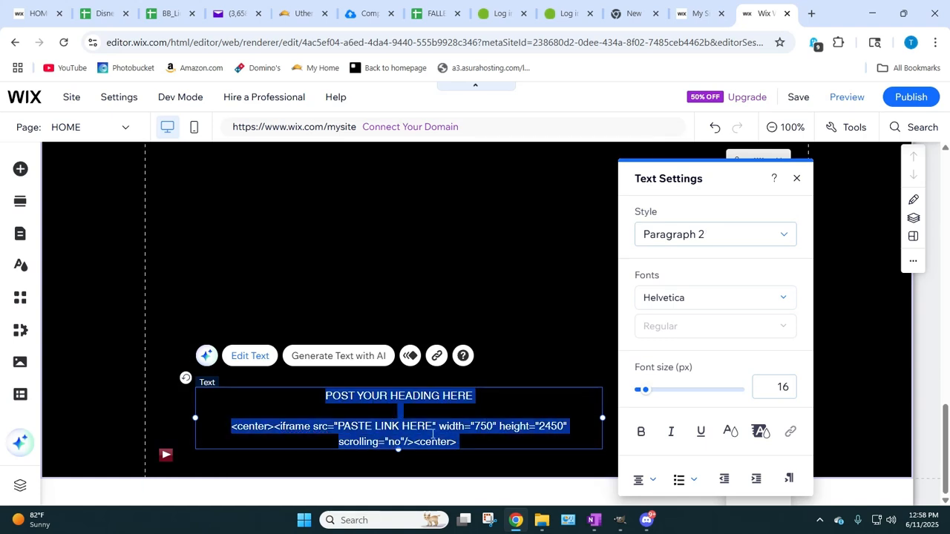
scroll(705, 391, "down", 2)
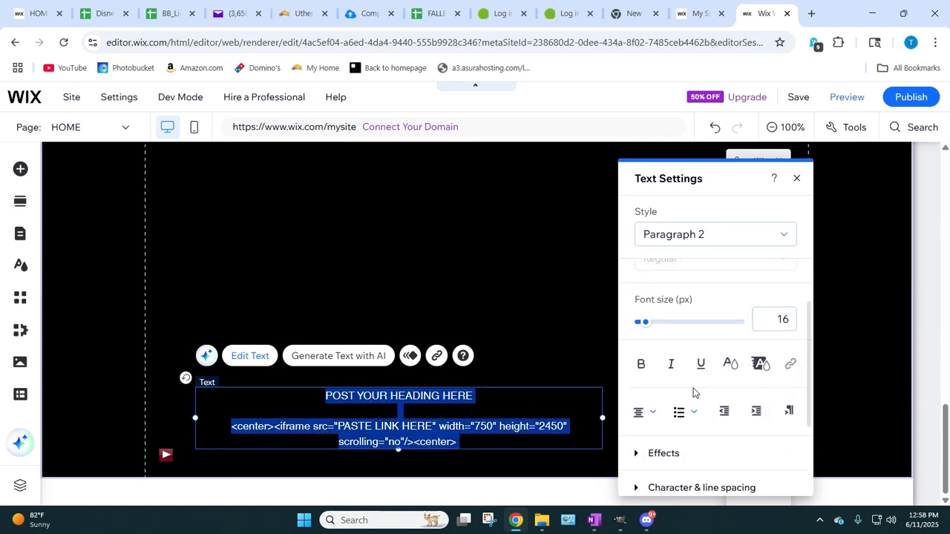
left_click(779, 320)
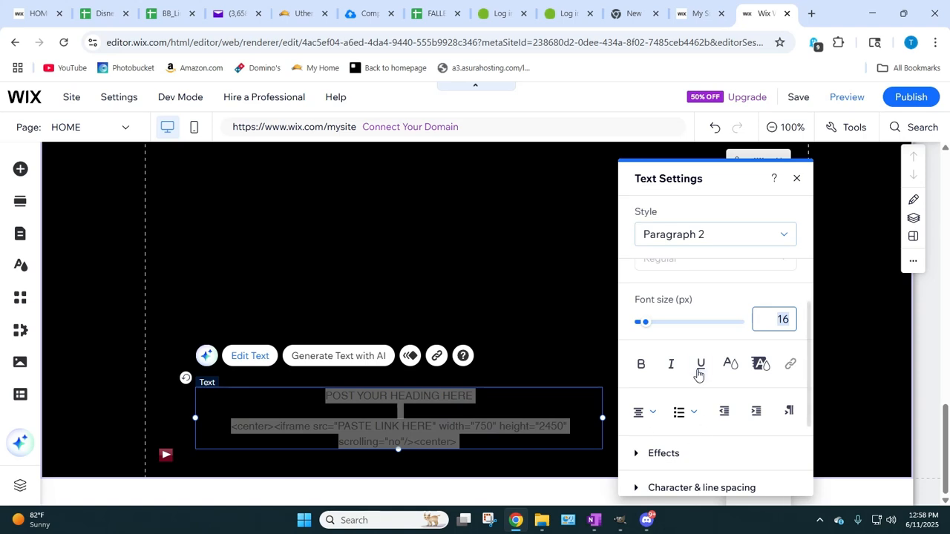
scroll(713, 345, "up", 2)
scroll(694, 330, "down", 2)
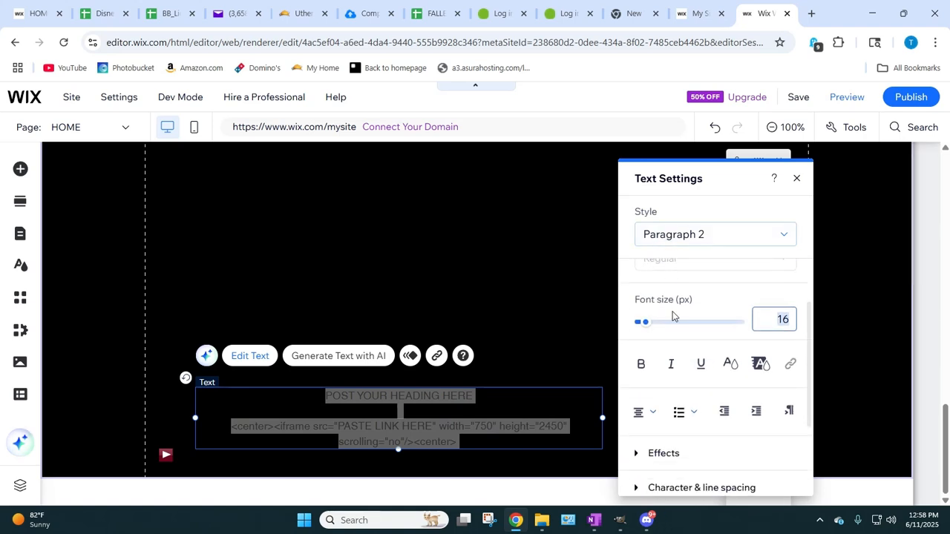
scroll(675, 304, "up", 2)
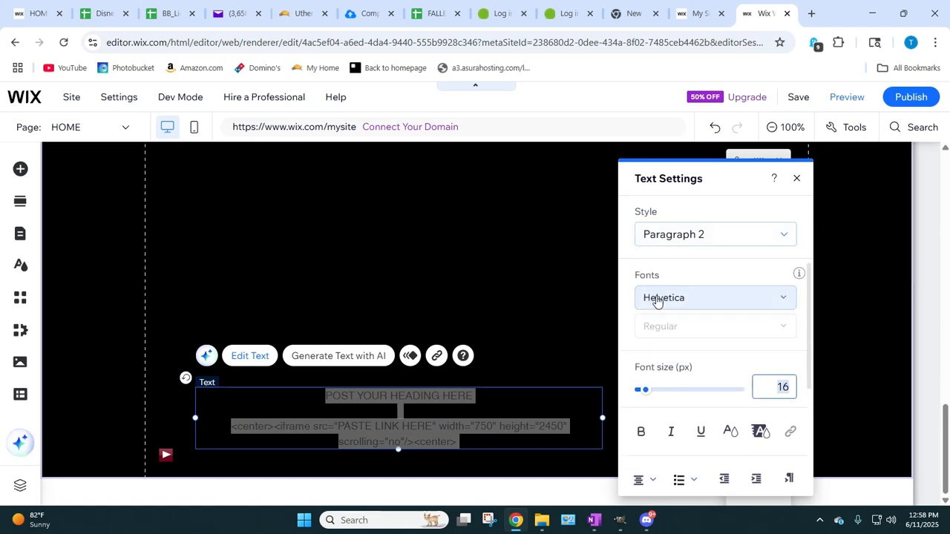
left_click(774, 307)
scroll(763, 371, "down", 5)
scroll(760, 371, "down", 15)
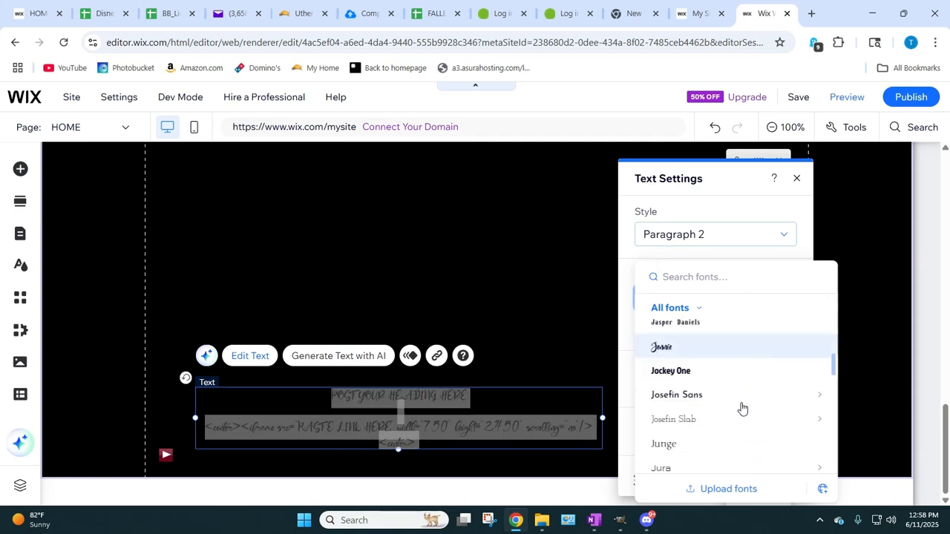
scroll(740, 407, "down", 15)
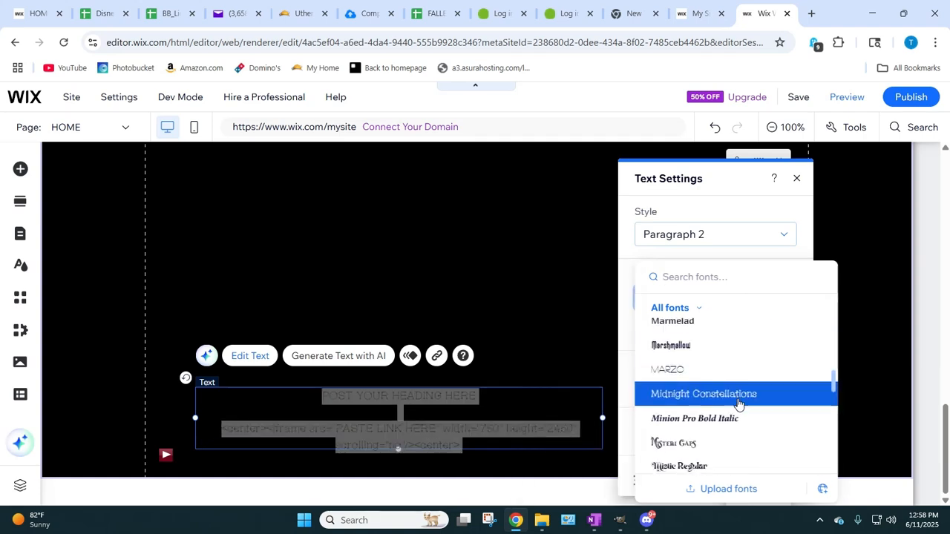
scroll(738, 402, "down", 15)
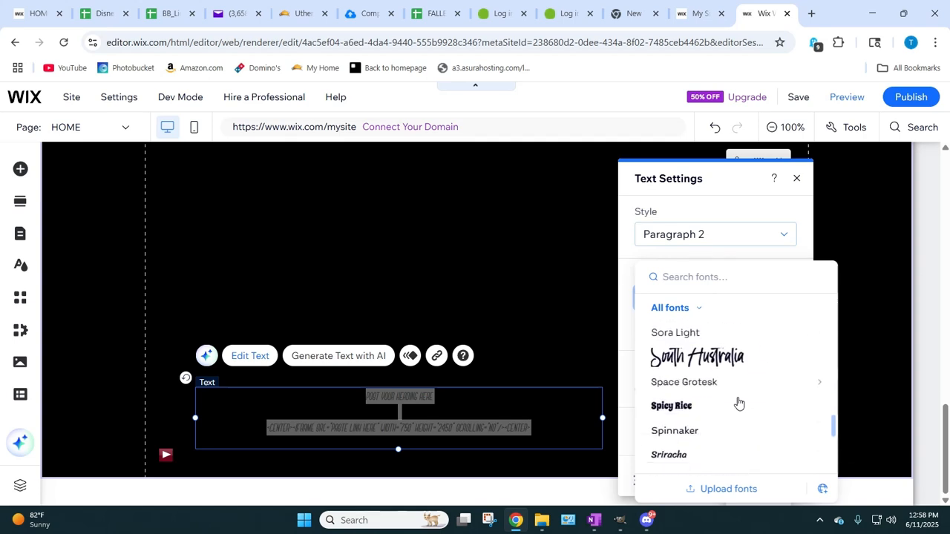
scroll(738, 403, "down", 3)
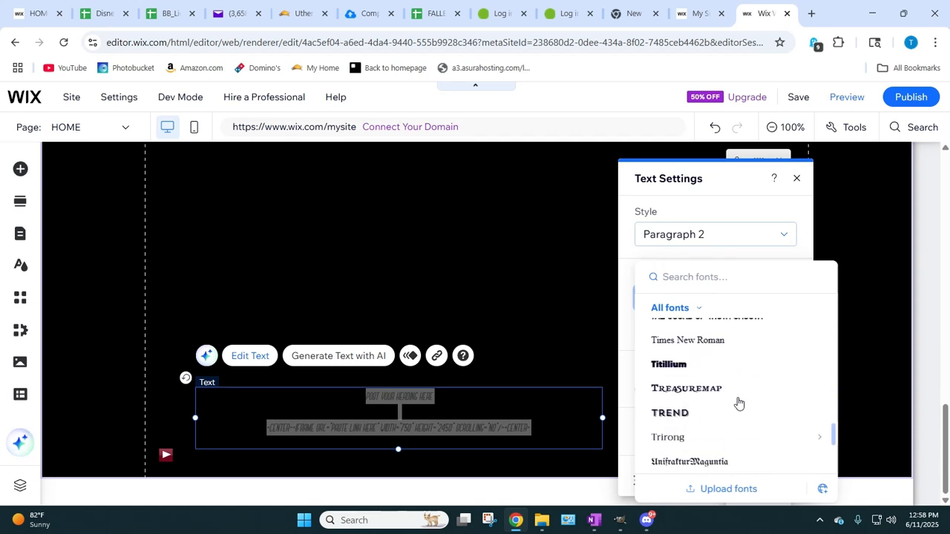
scroll(733, 405, "up", 1)
left_click(733, 406)
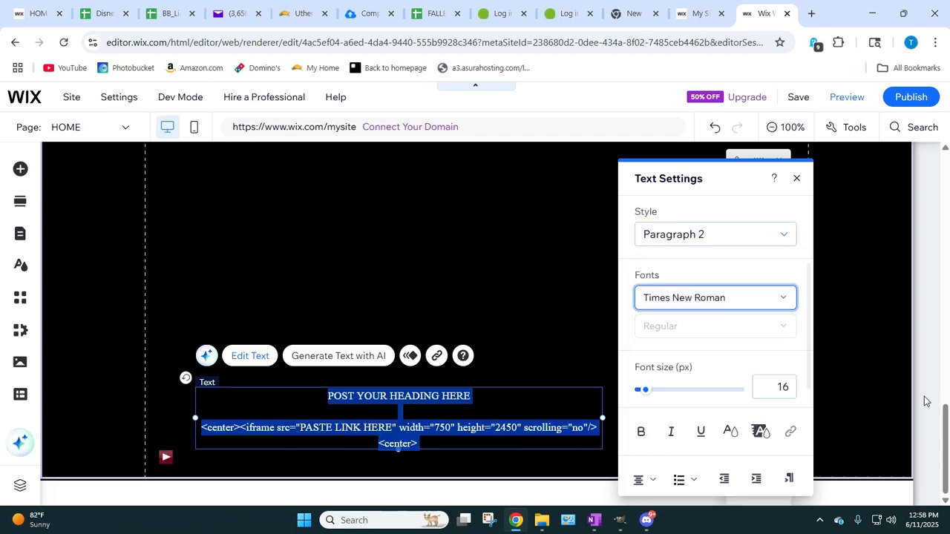
Step: Make the heading and iframe code bold and reduce the font size of all of it to 12 px
left_click(641, 431)
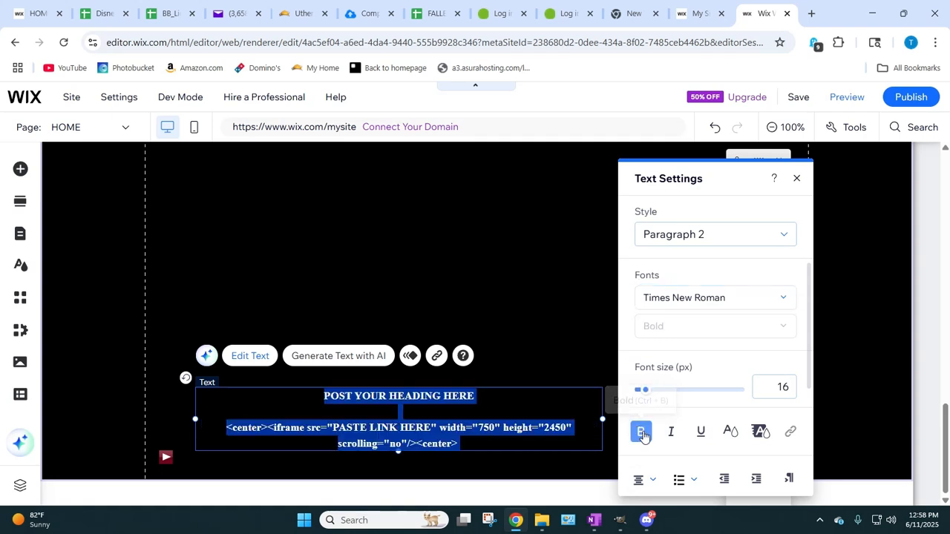
left_click(557, 375)
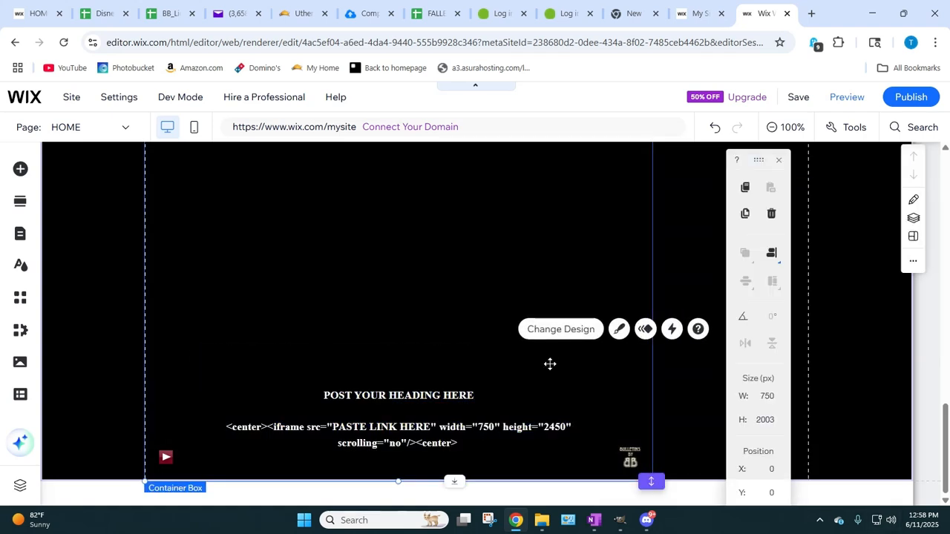
left_click(385, 445)
left_click(385, 445)
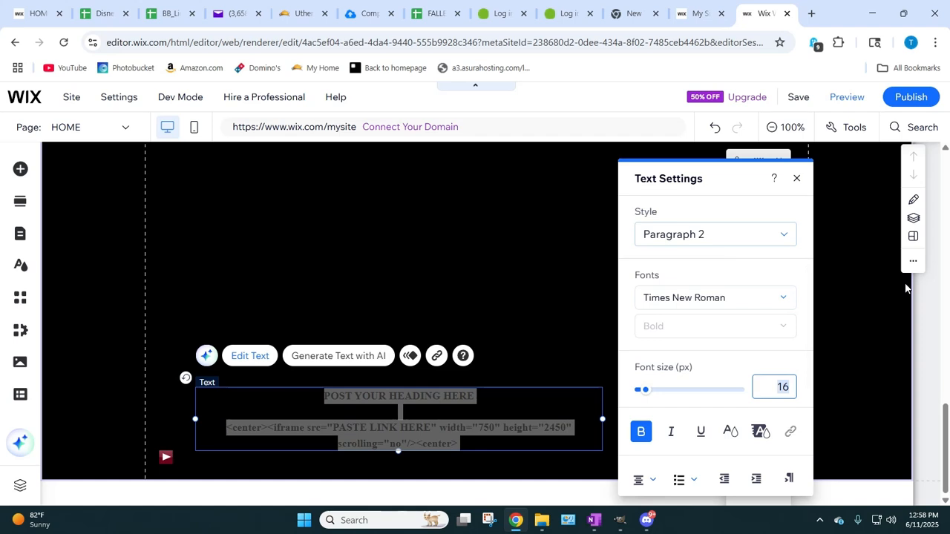
type("14")
key("Return")
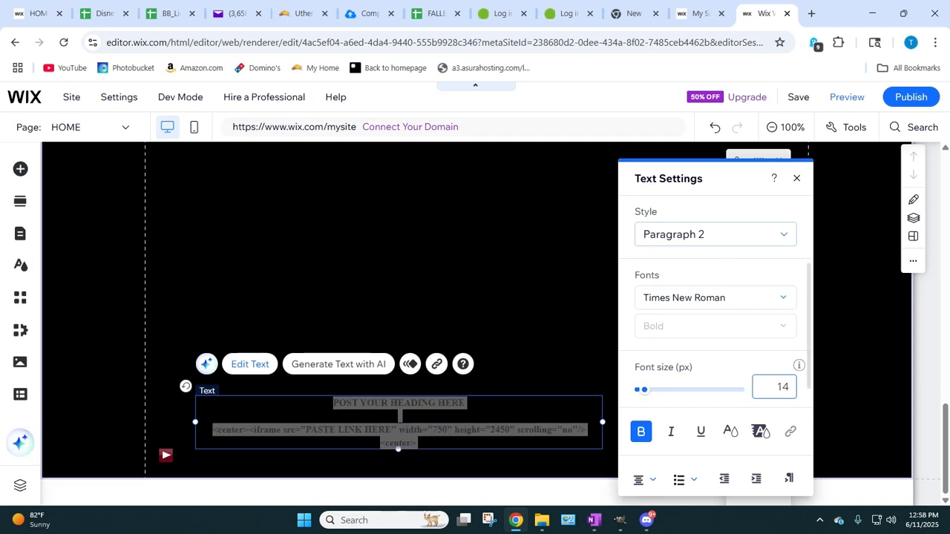
type("12")
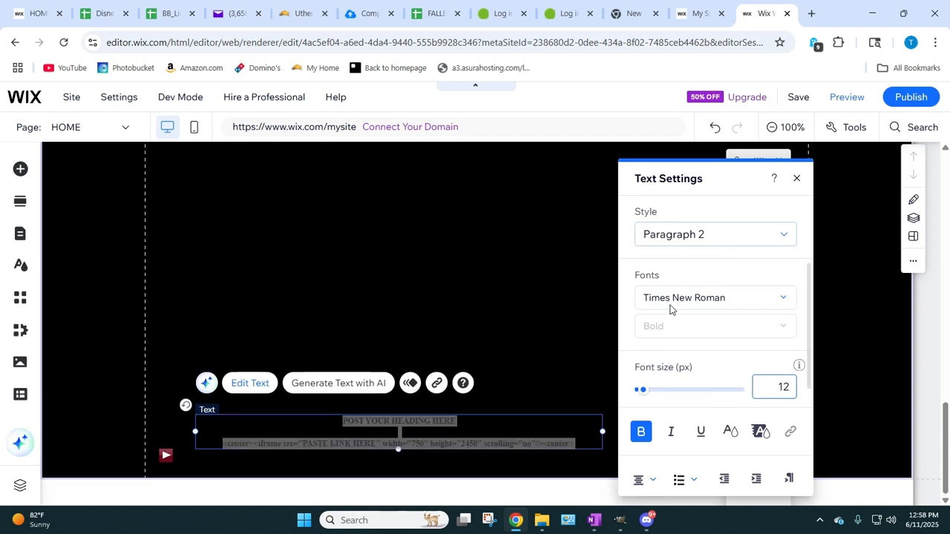
left_click(326, 324)
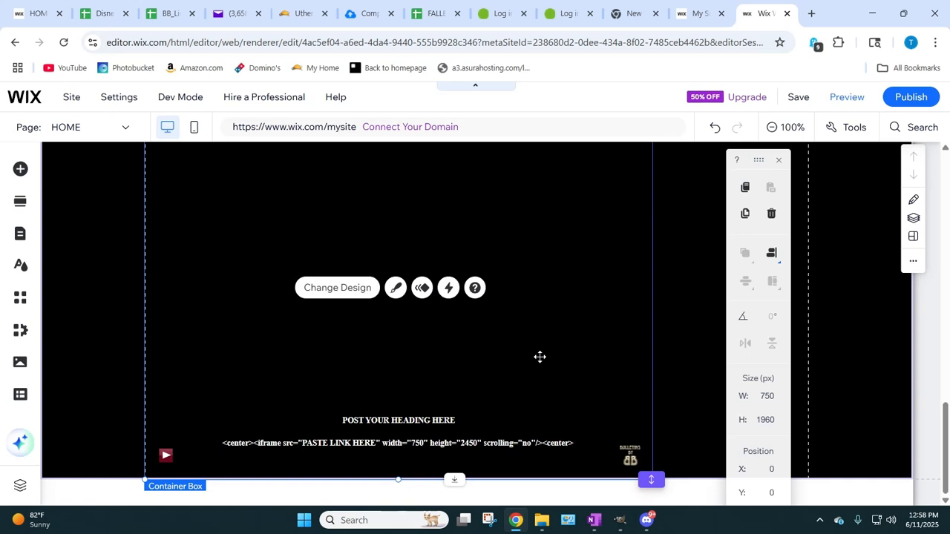
left_click(346, 413)
left_click_drag(370, 429, 375, 433)
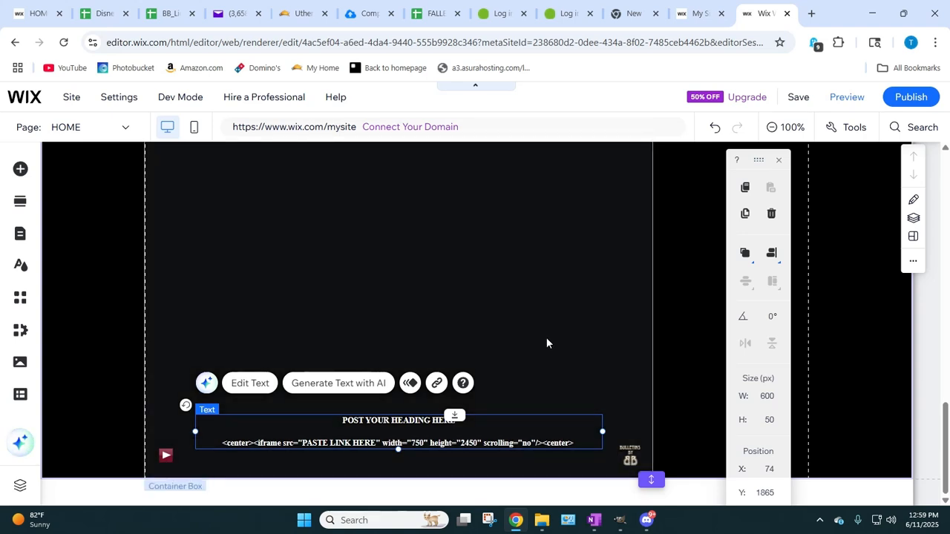
left_click(546, 337)
Step: Save the site under the free Wix.com domain with the address ending blank2, and publish it
mouse_move(82, 523)
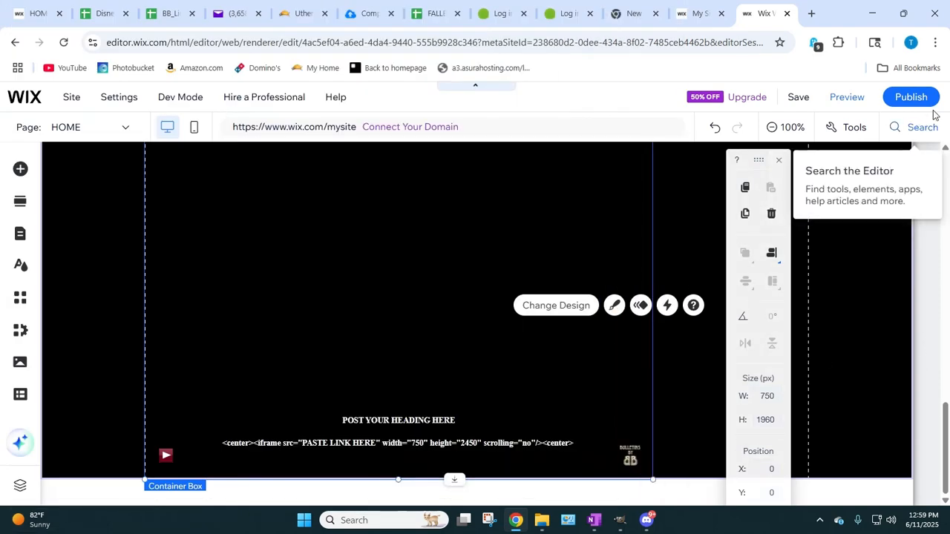
left_click(798, 96)
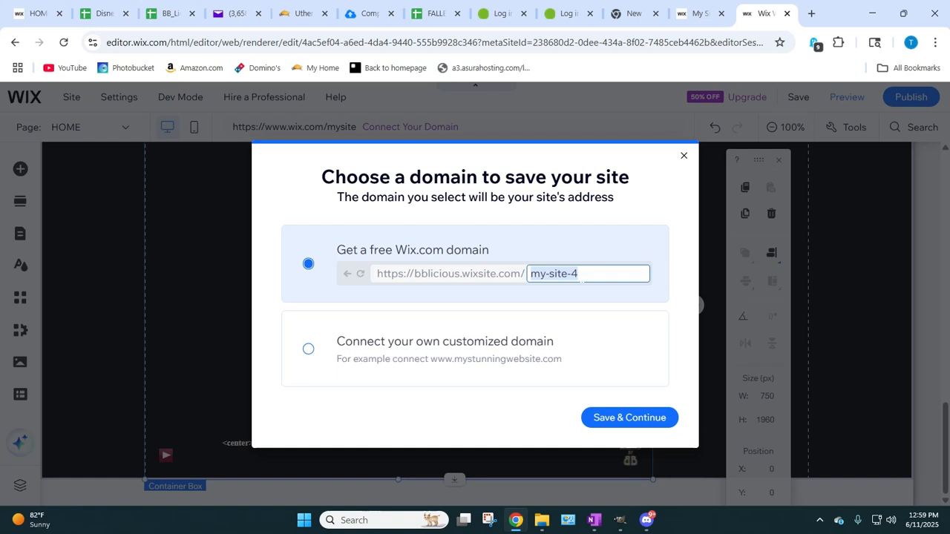
type("blank")
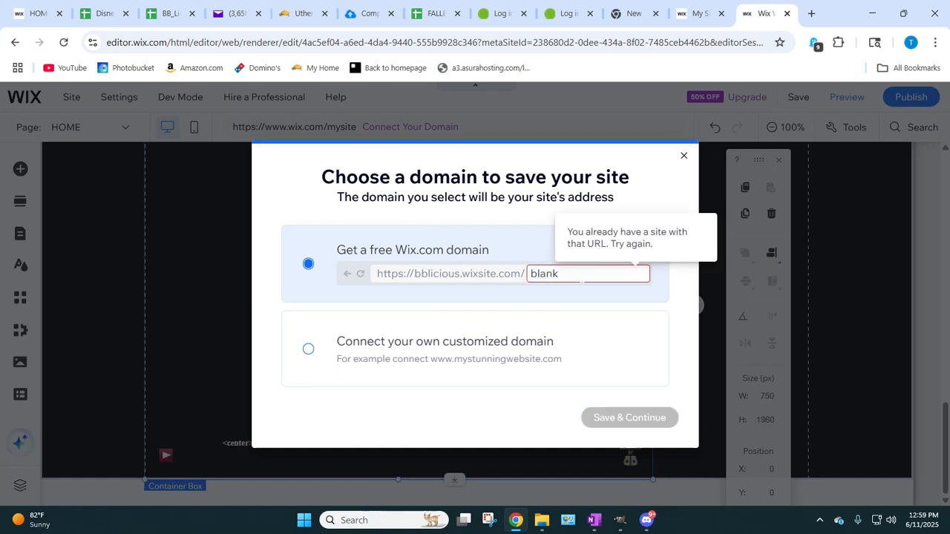
type("2")
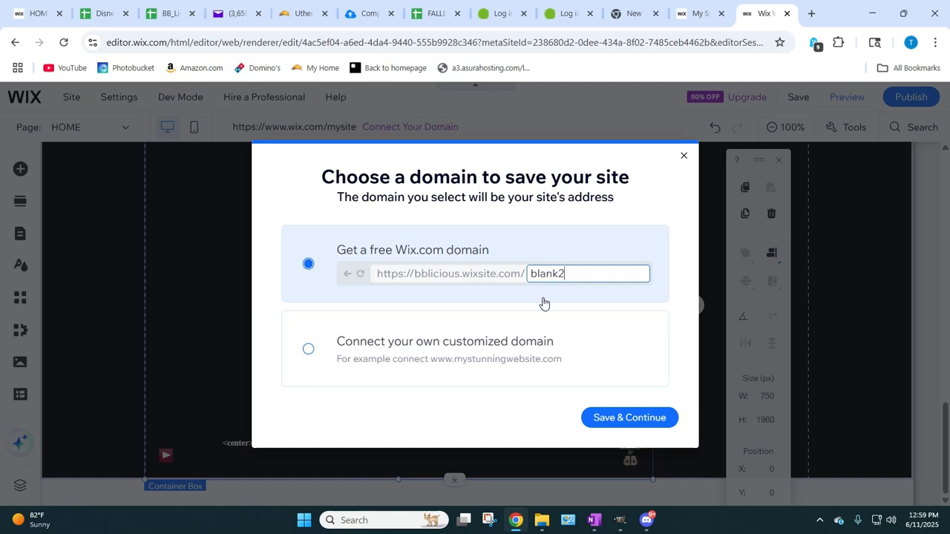
left_click(605, 418)
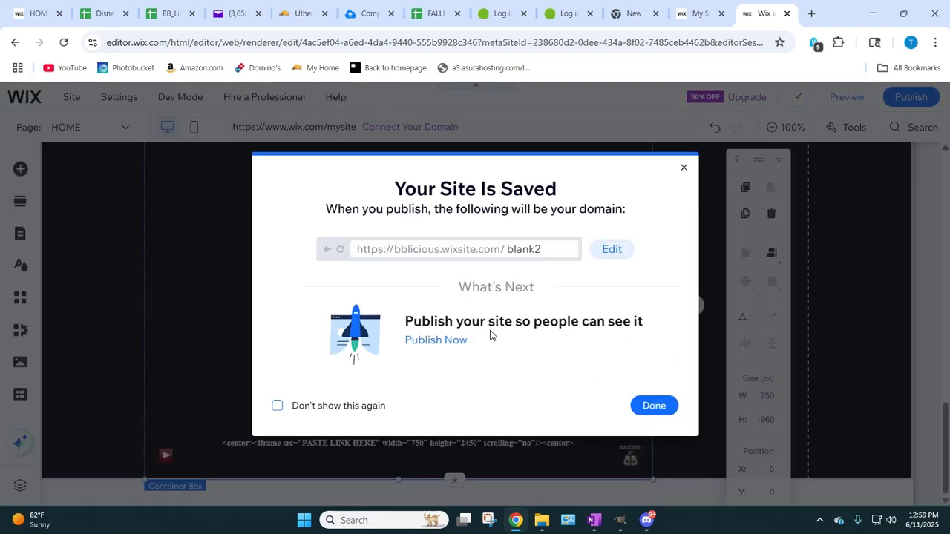
left_click(428, 342)
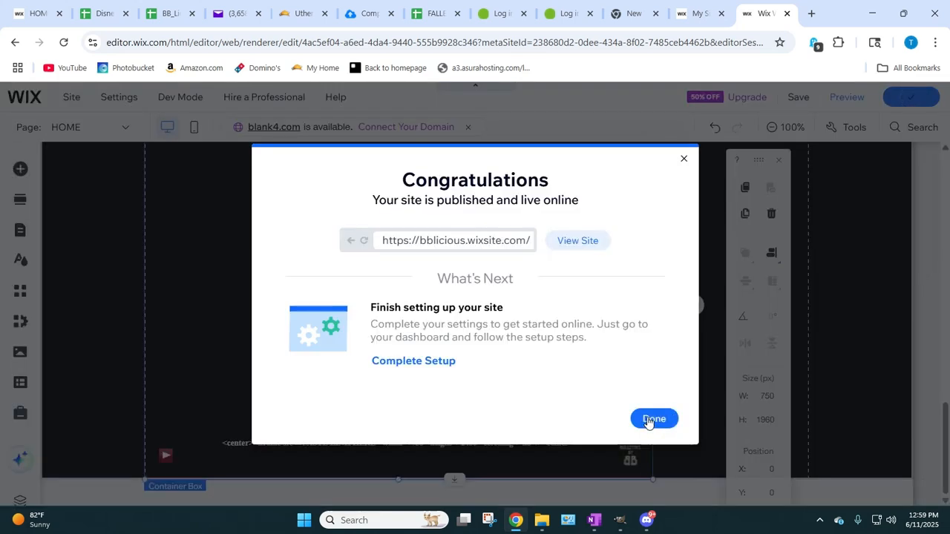
Step: View the published site, check the live page from top to bottom, and close both the live page and the editor
left_click(573, 242)
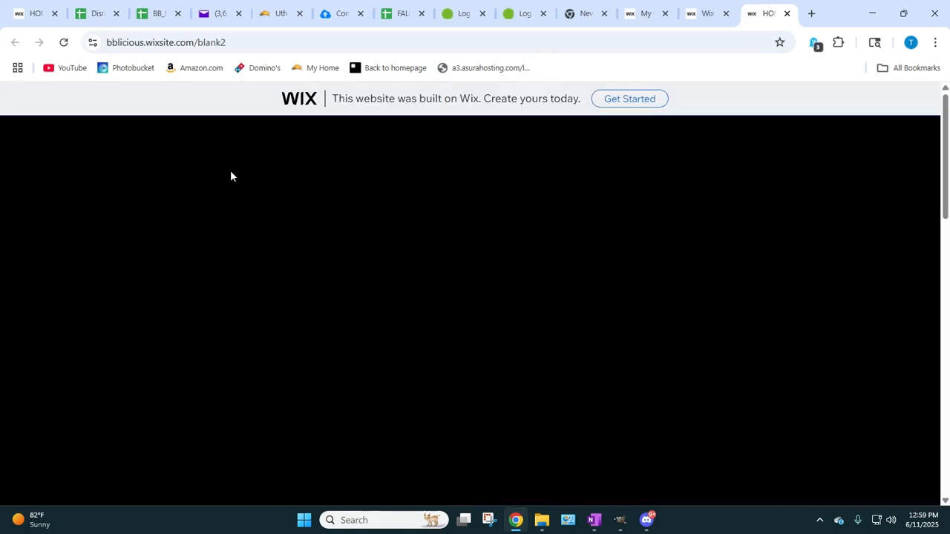
scroll(326, 222, "down", 10)
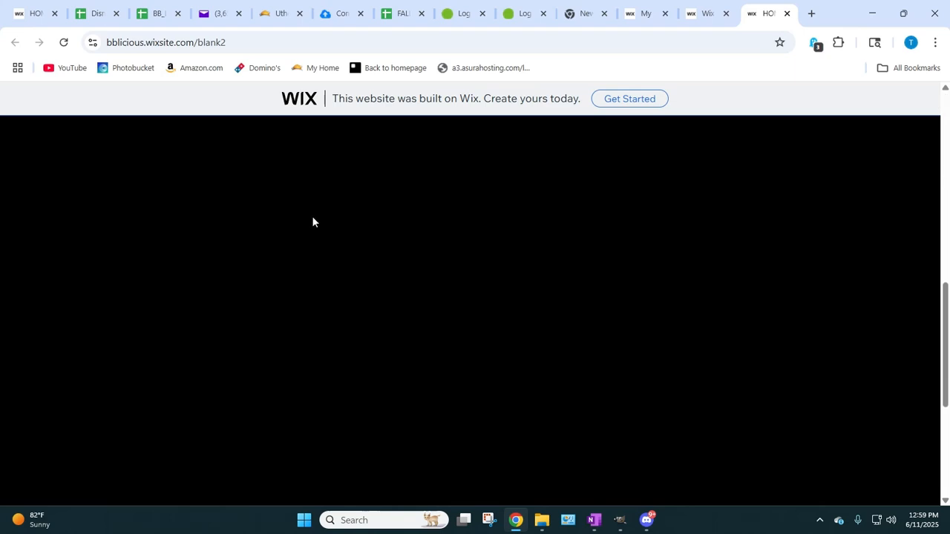
scroll(474, 237, "up", 10)
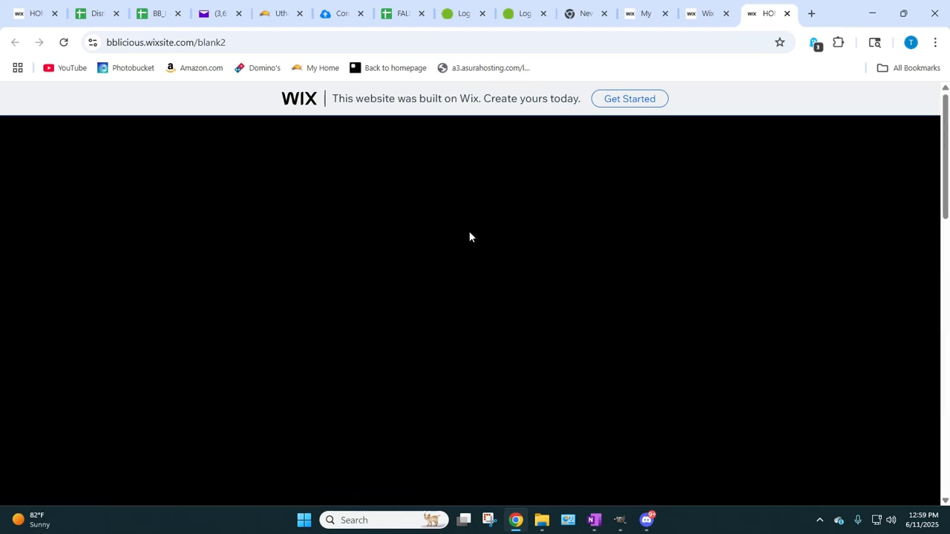
scroll(333, 334, "down", 10)
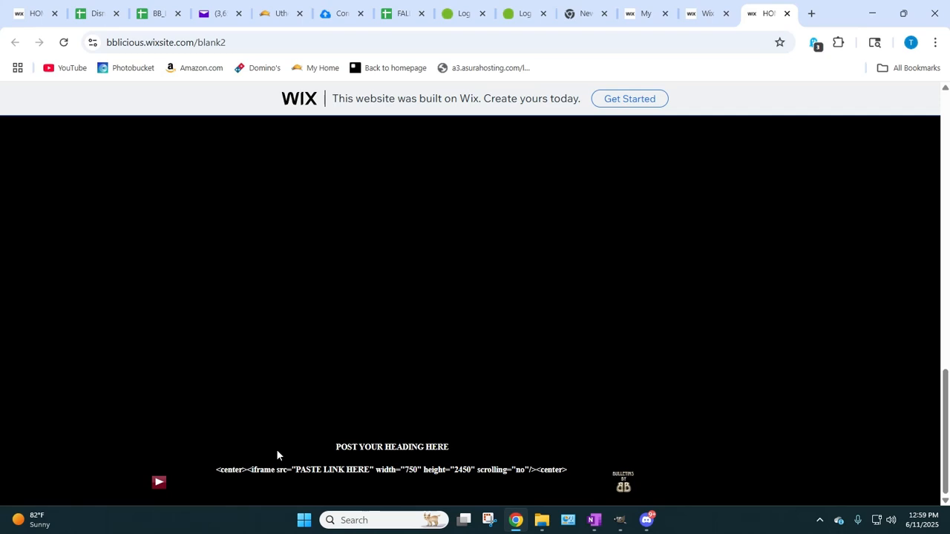
left_click(786, 13)
left_click(786, 13)
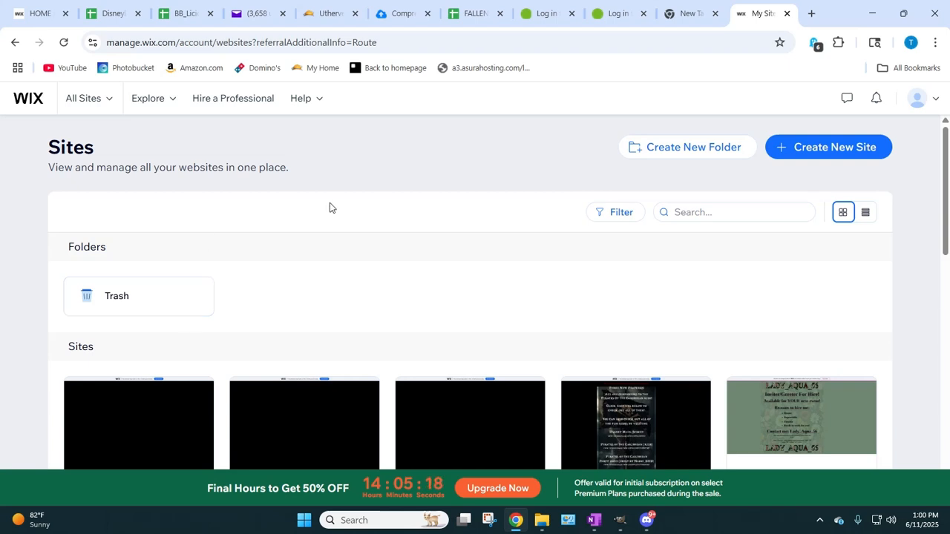
Step: Reload the list of all sites and duplicate the Blank2 site, accepting the suggested copy name
left_click(104, 104)
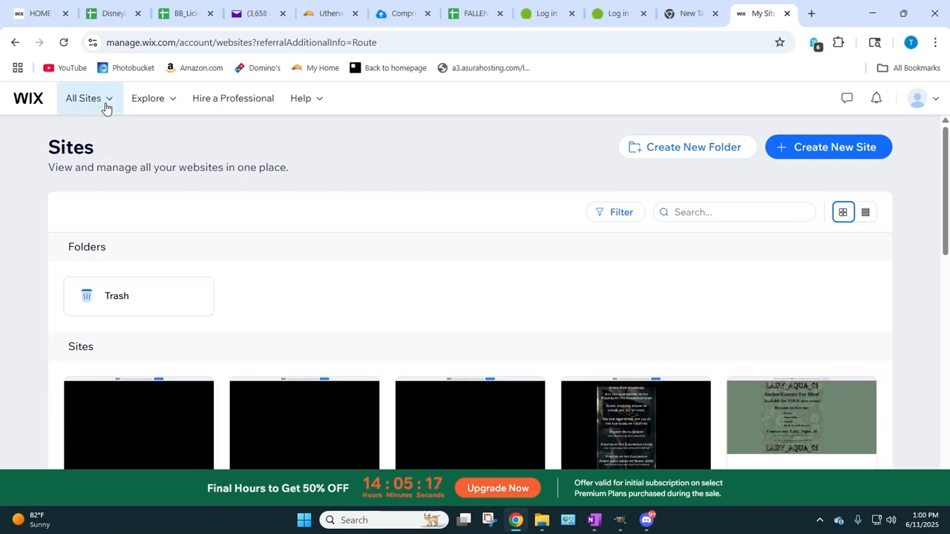
left_click(186, 373)
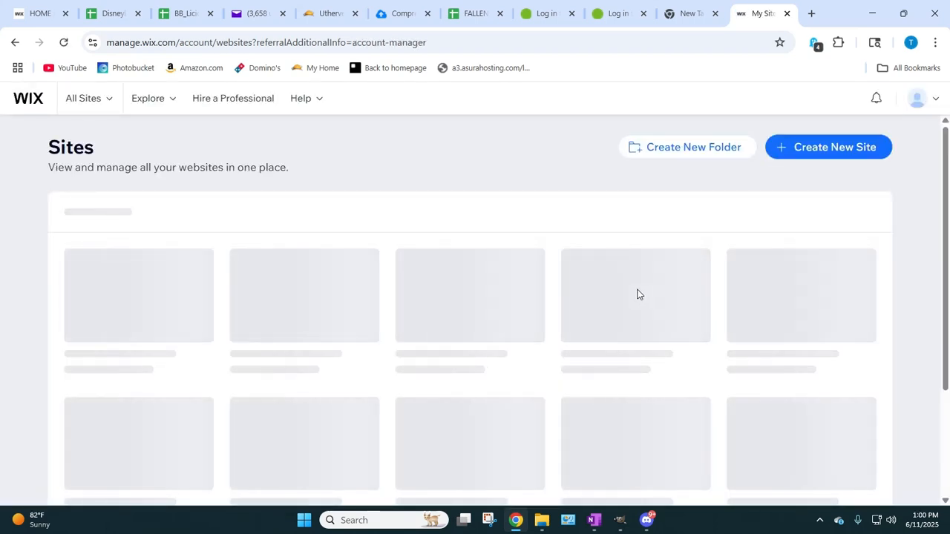
scroll(85, 330, "down", 2)
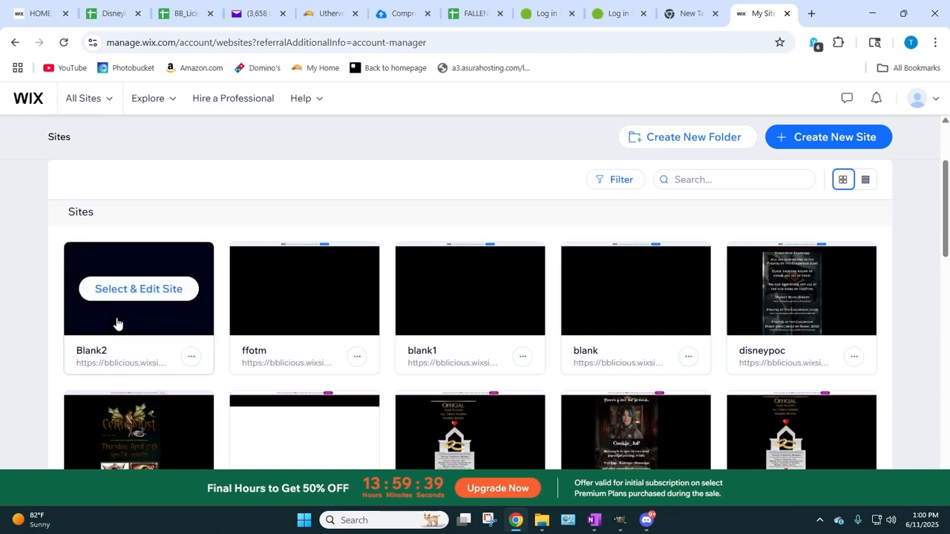
left_click(190, 357)
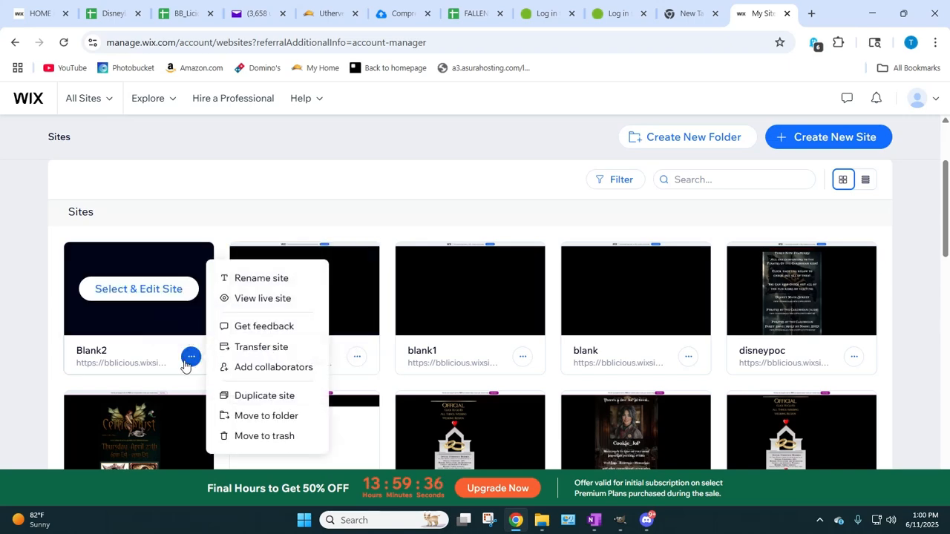
left_click(255, 397)
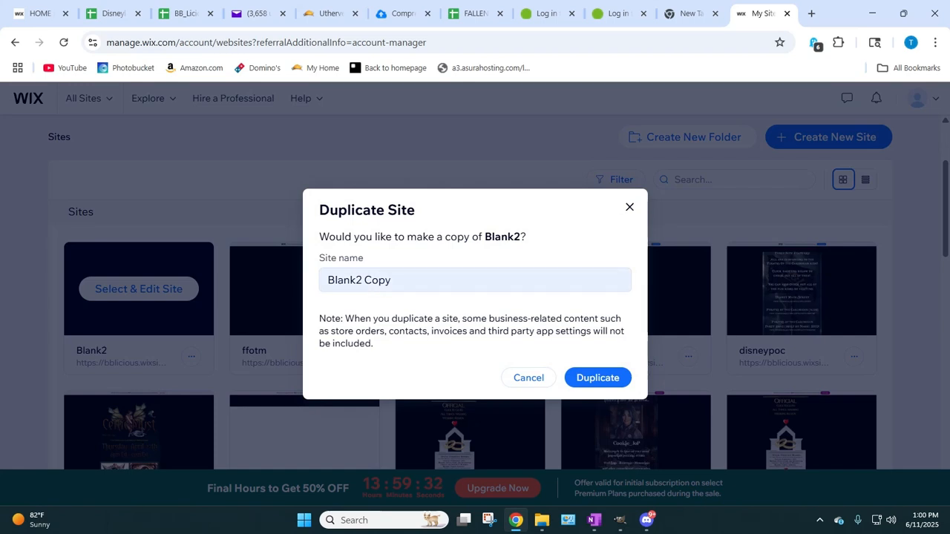
left_click(585, 379)
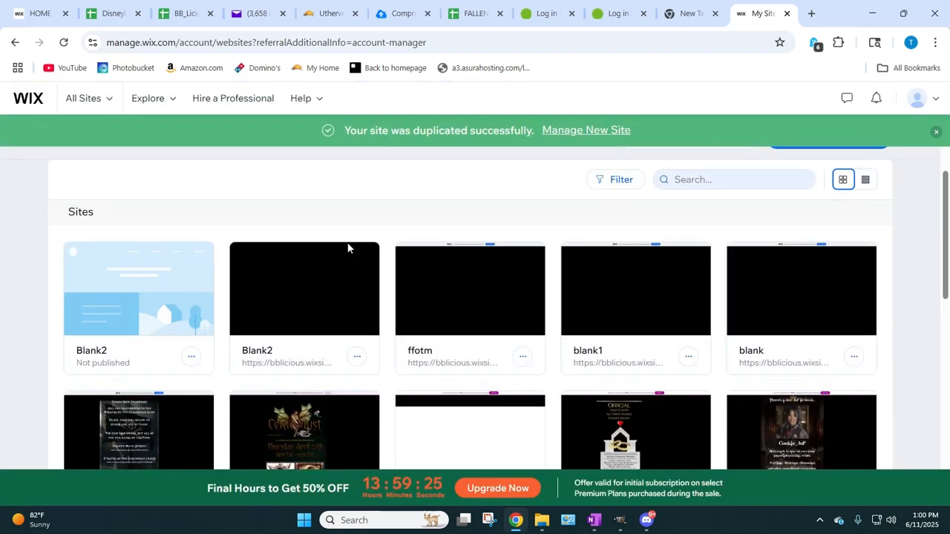
mouse_move(132, 292)
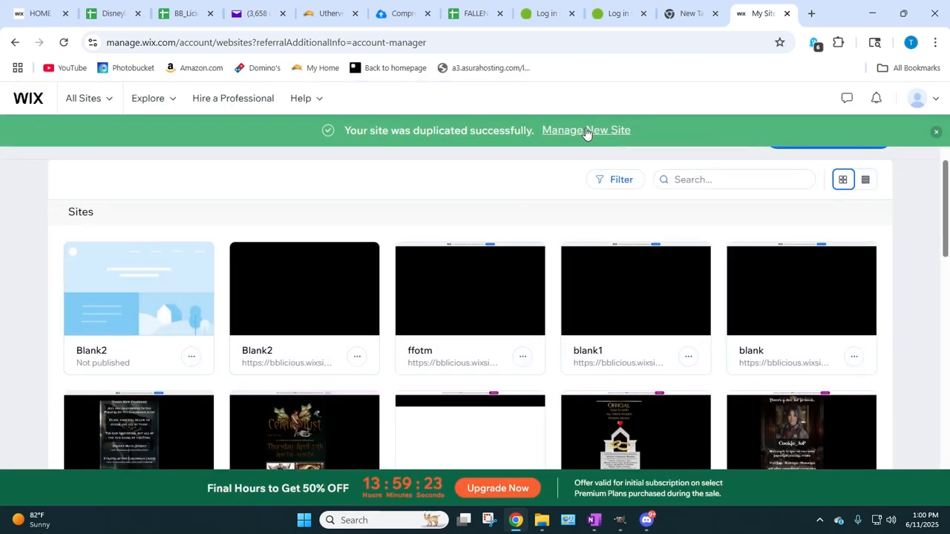
Step: Open the dashboard of the unpublished Blank2 copy and enter panda as its new site name
mouse_move(170, 295)
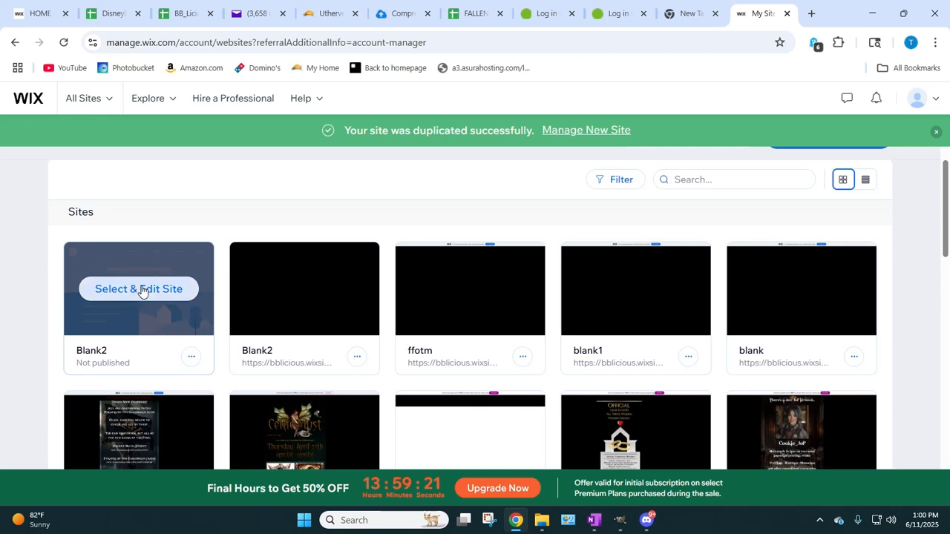
left_click(141, 289)
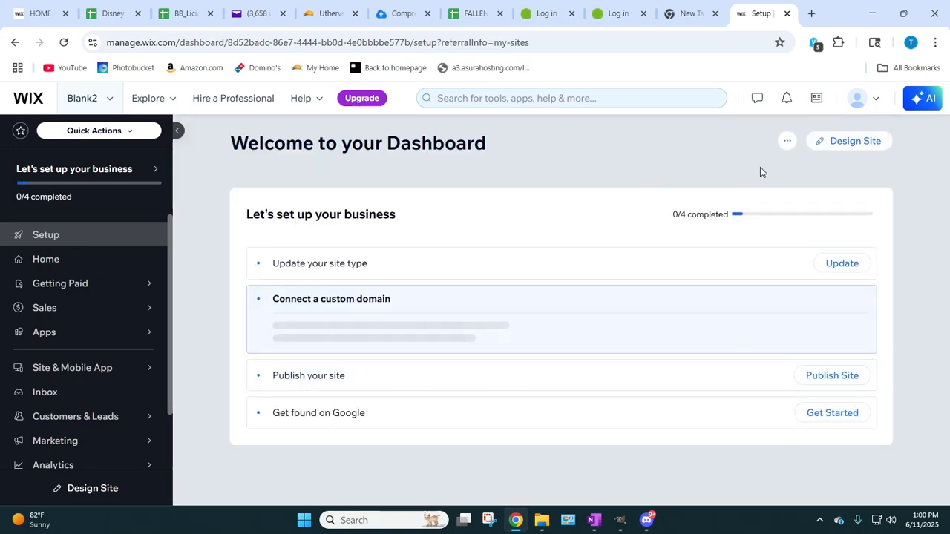
left_click(782, 144)
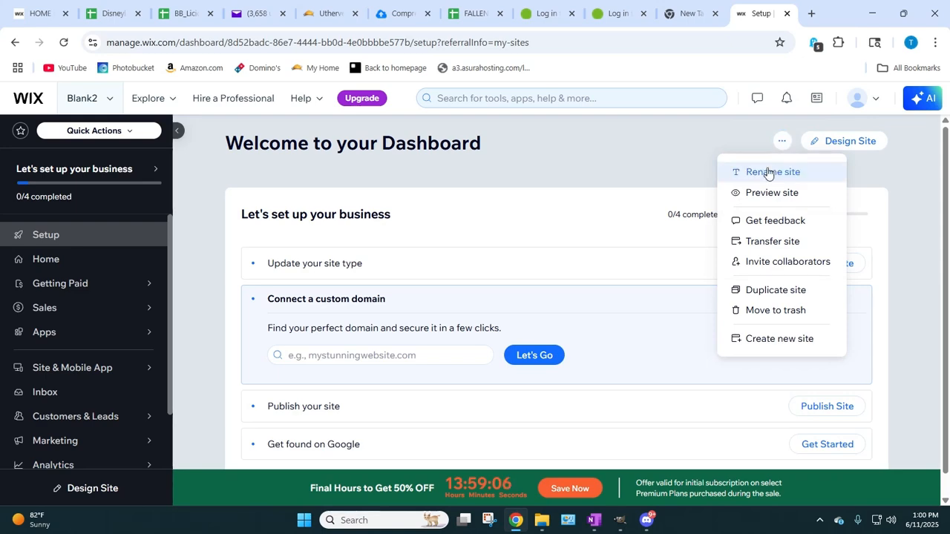
left_click(765, 175)
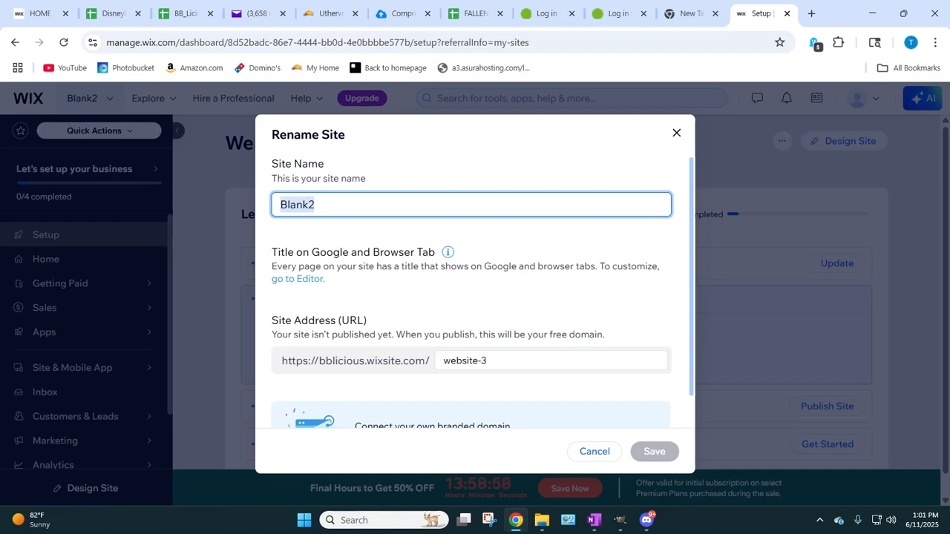
type("panda")
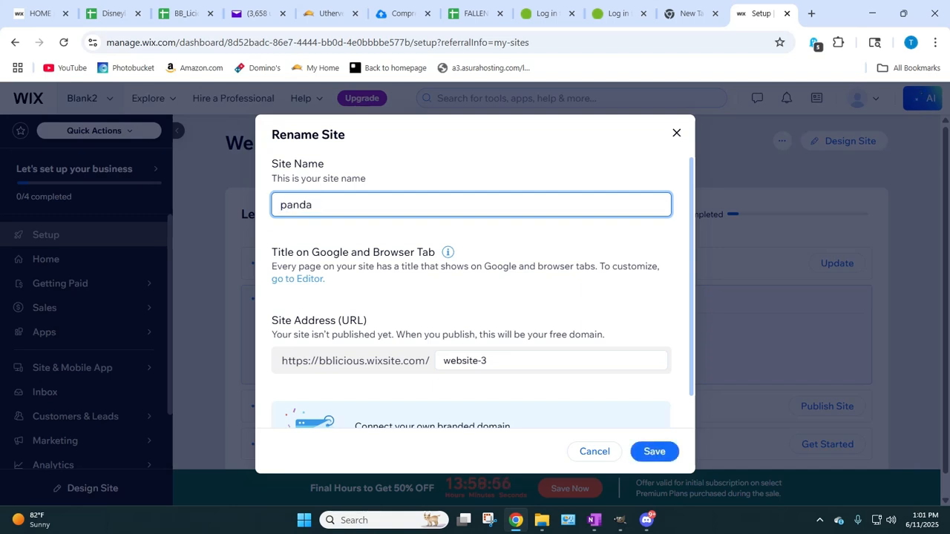
Step: Set the site address ending to panda, matching the site name, and save the rename
left_click(492, 362)
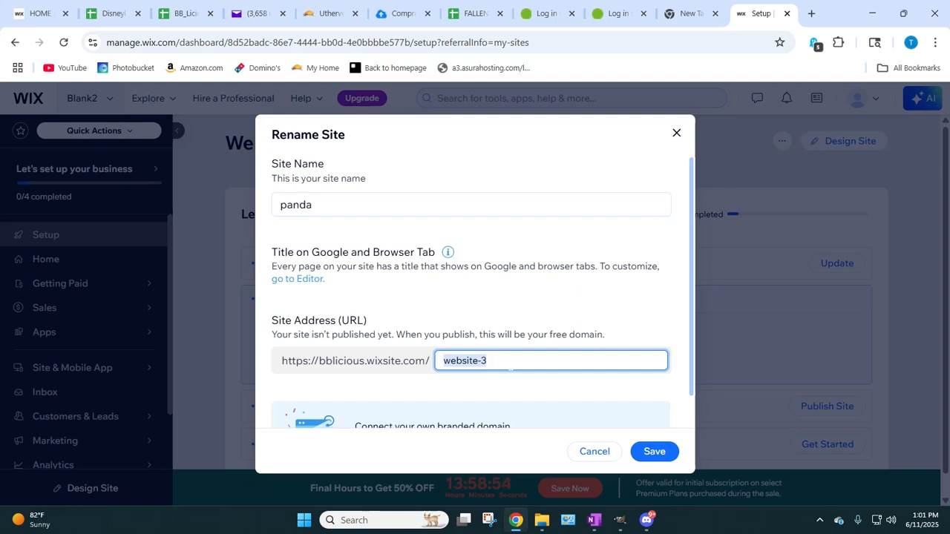
type("panda")
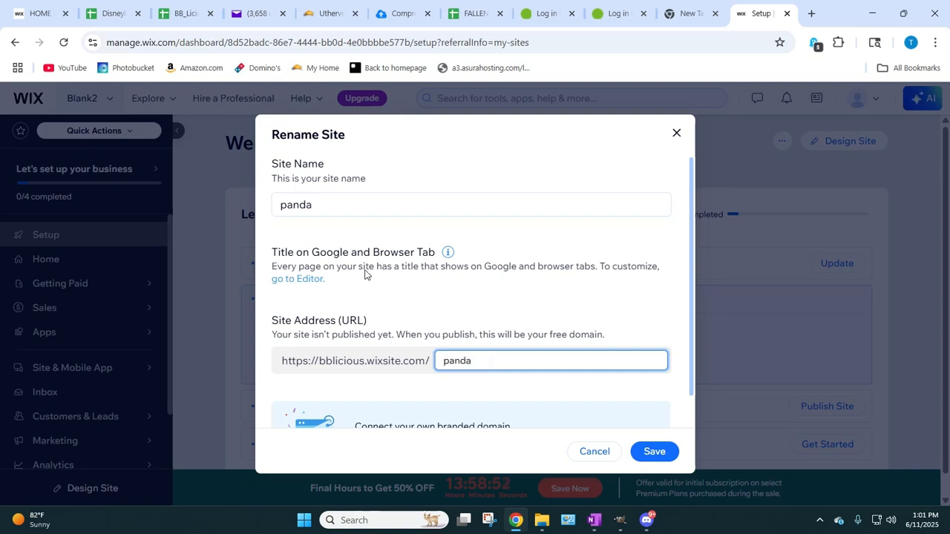
double_click(295, 205)
right_click(329, 204)
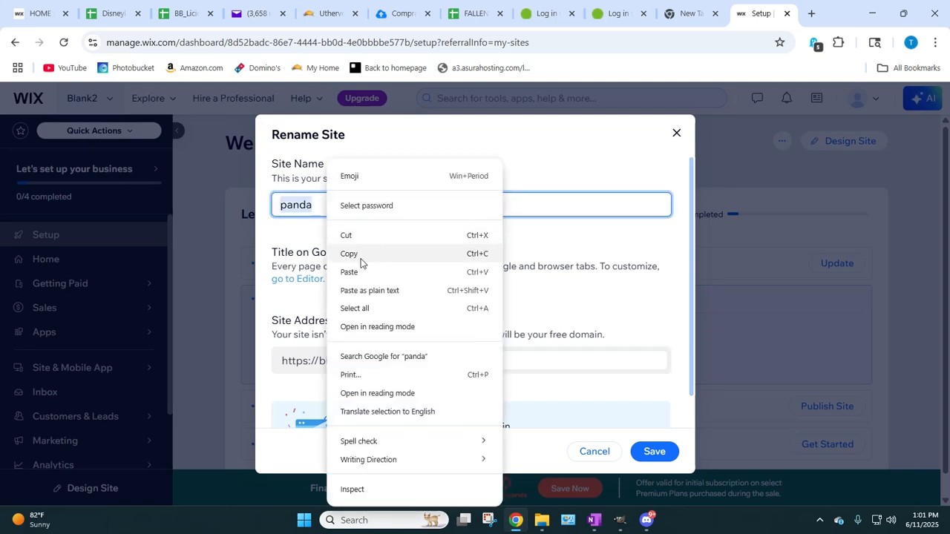
left_click(360, 259)
right_click(489, 362)
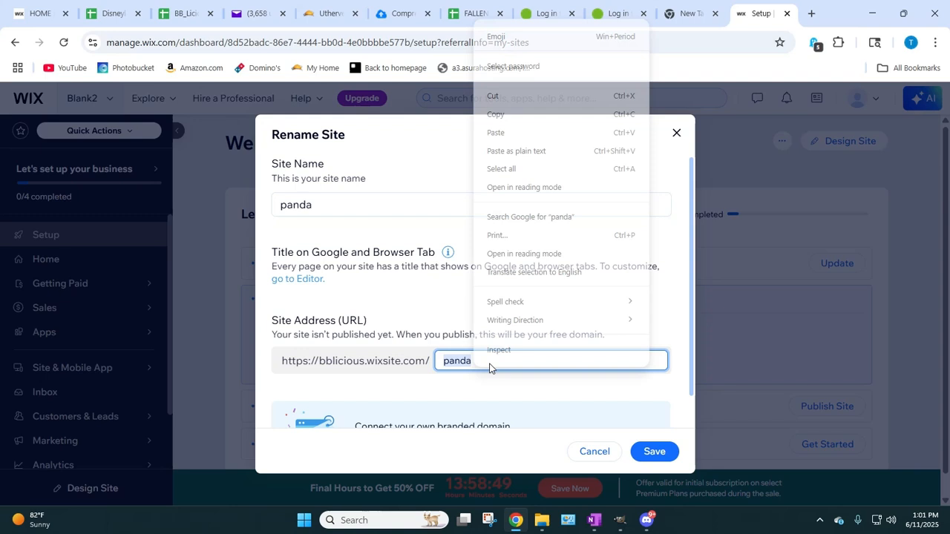
left_click(496, 140)
left_click(490, 397)
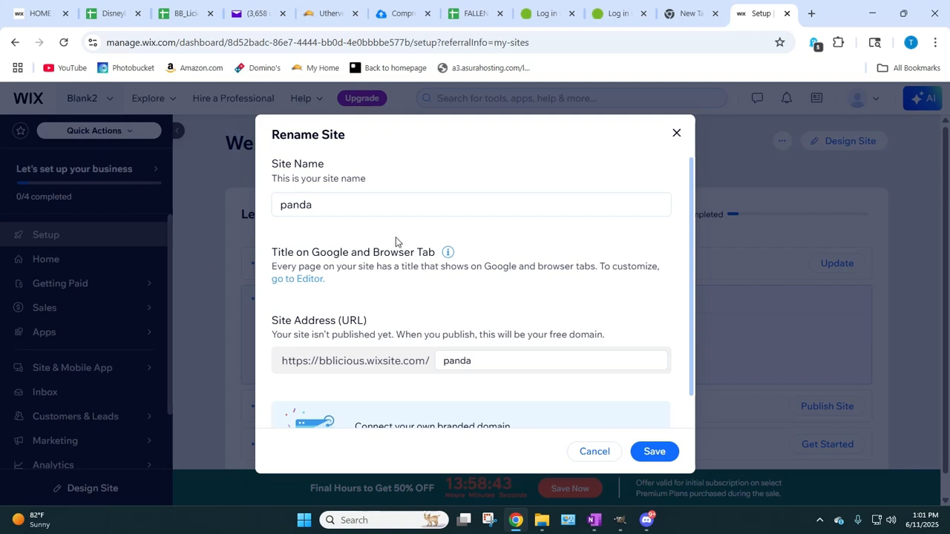
left_click(653, 451)
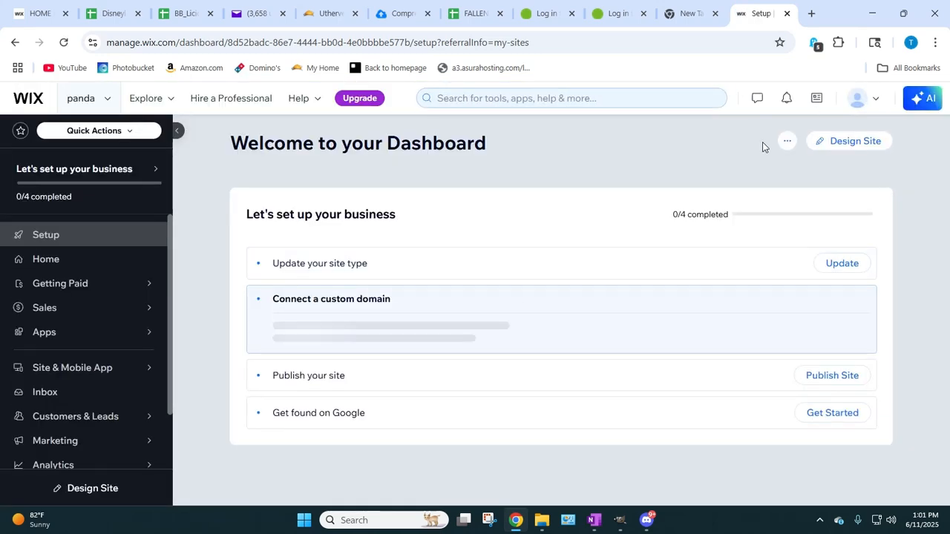
Step: Open the panda site in the editor and look over the page from top to bottom
left_click(841, 146)
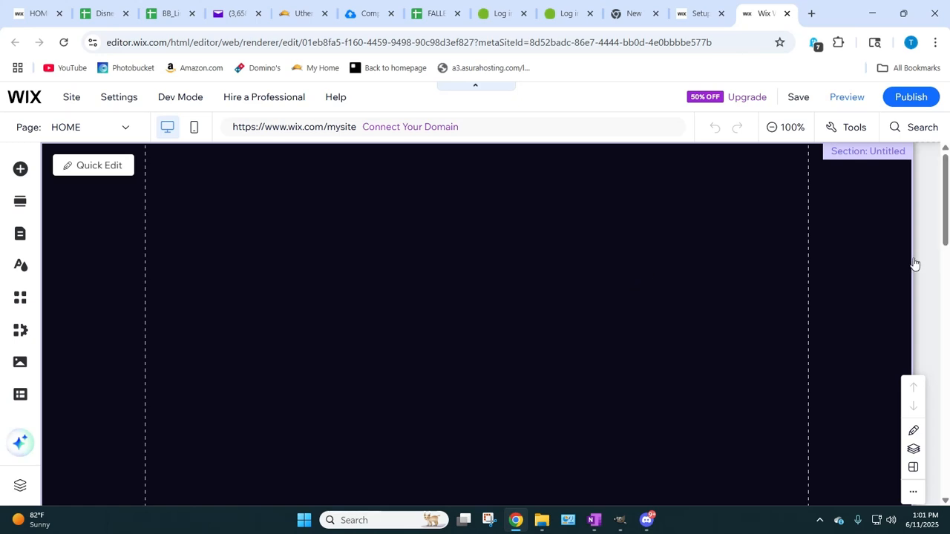
scroll(512, 207, "down", 13)
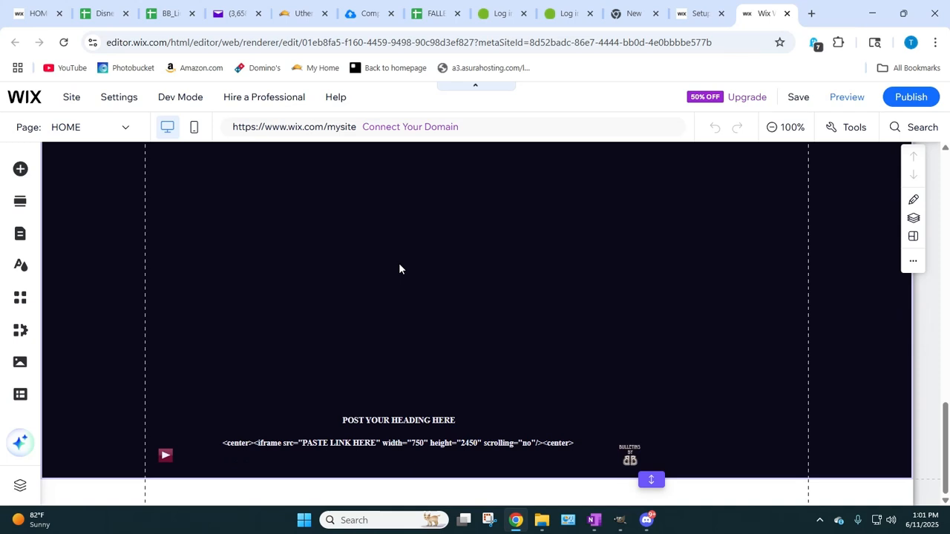
scroll(398, 262, "up", 6)
scroll(458, 295, "up", 3)
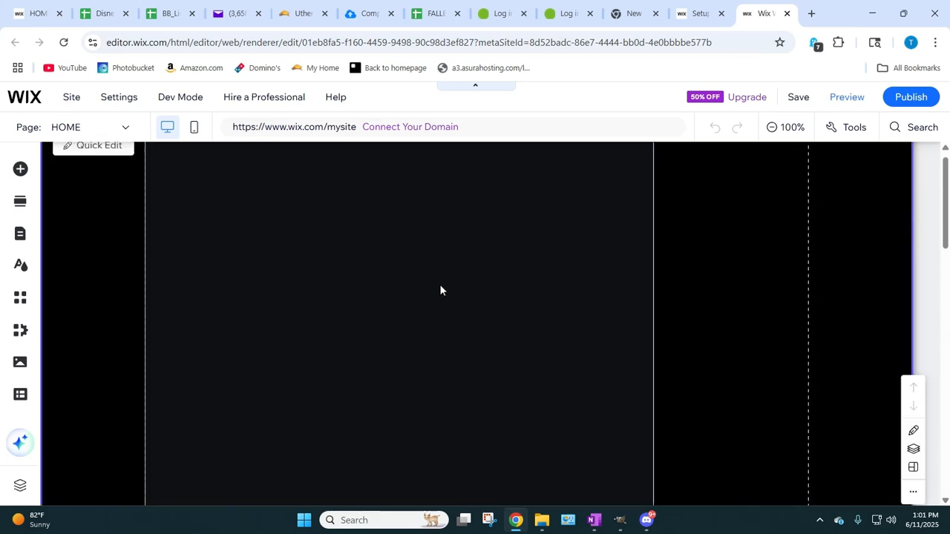
scroll(396, 229, "down", 4)
scroll(394, 231, "down", 2)
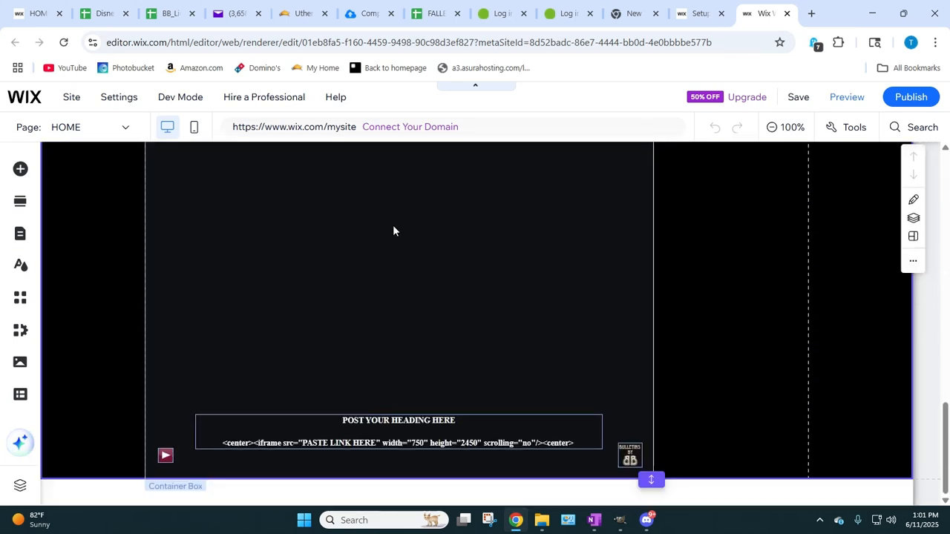
scroll(409, 290, "up", 5)
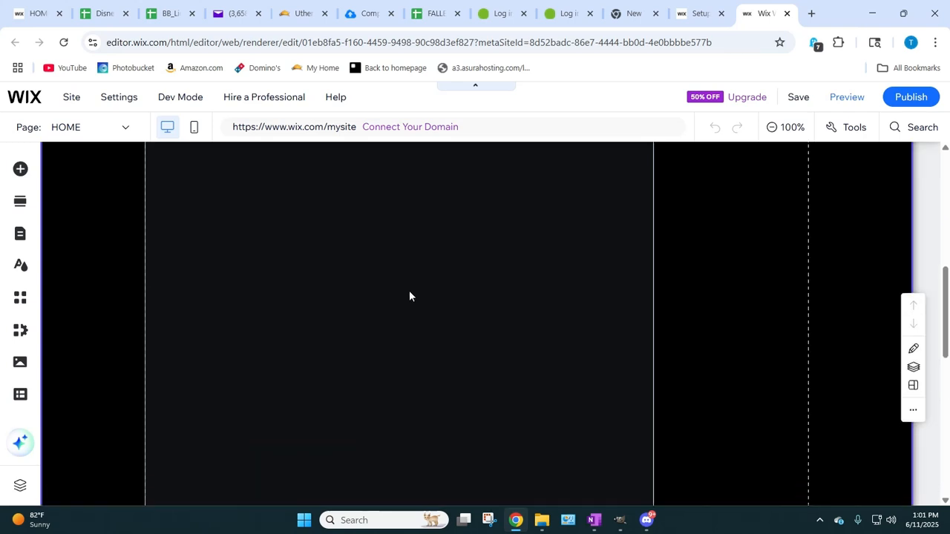
scroll(409, 296, "down", 2)
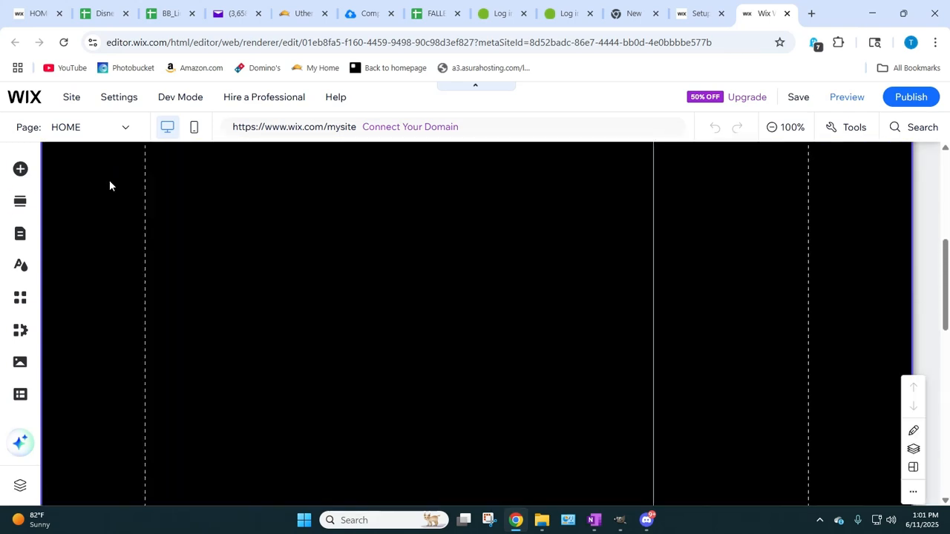
Step: Upload RaffleTix_GoldSilver4.jpg from the computer, add it to the page and centre it horizontally in the black container box
left_click(15, 169)
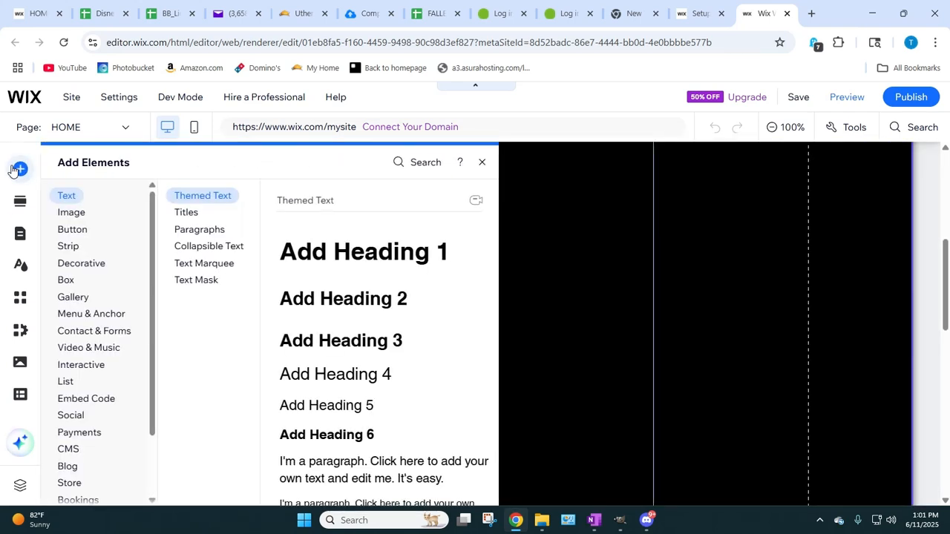
left_click(74, 213)
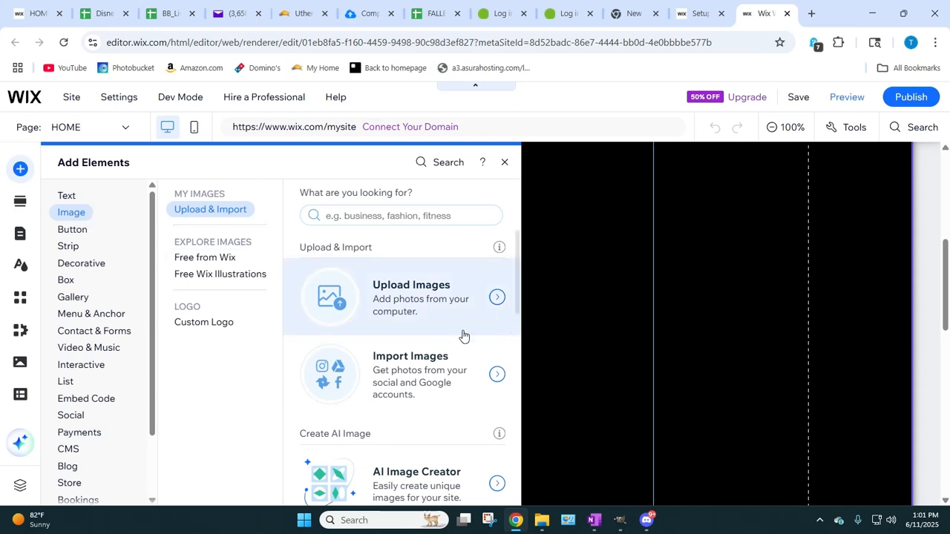
left_click(380, 302)
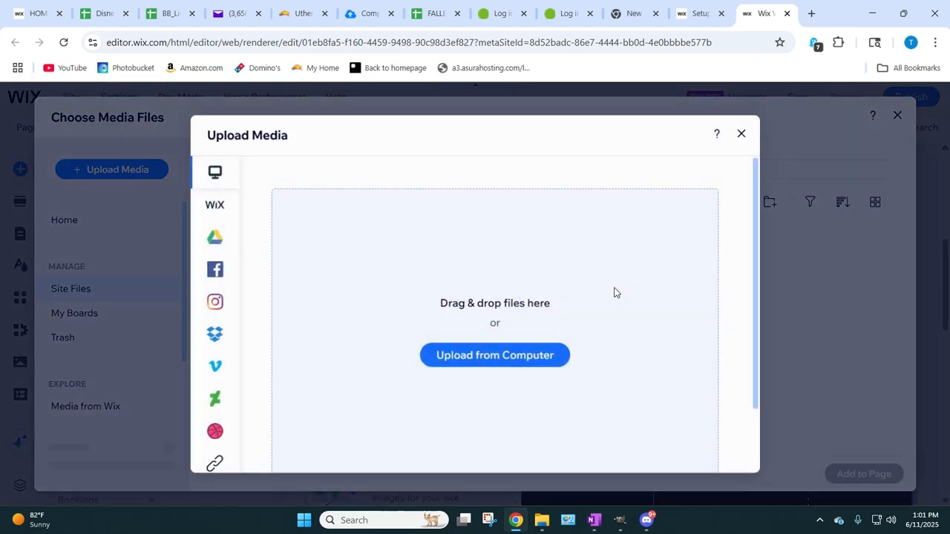
left_click(502, 356)
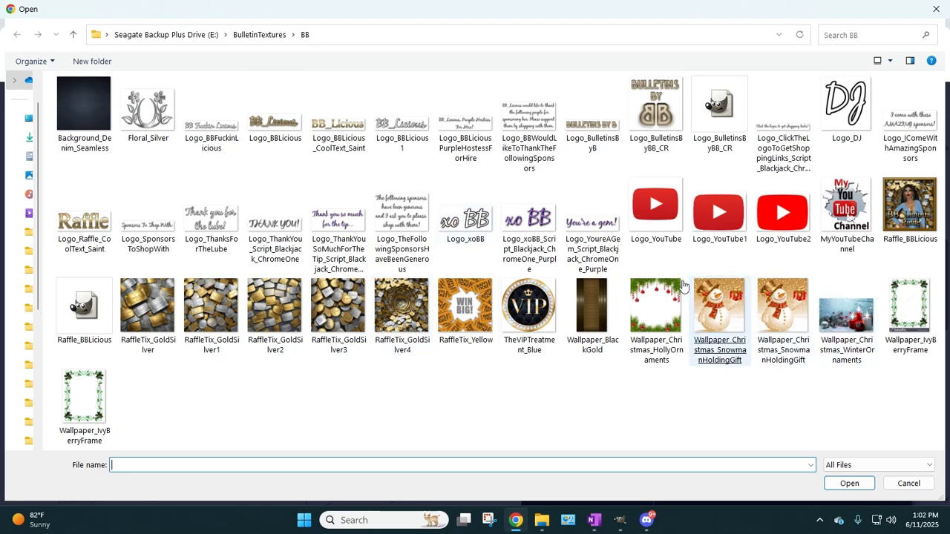
double_click(403, 308)
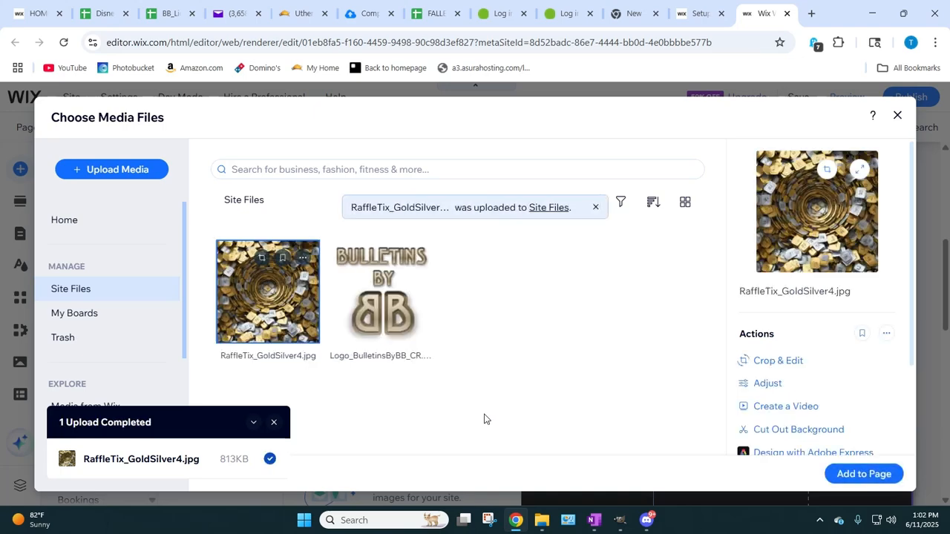
left_click(863, 474)
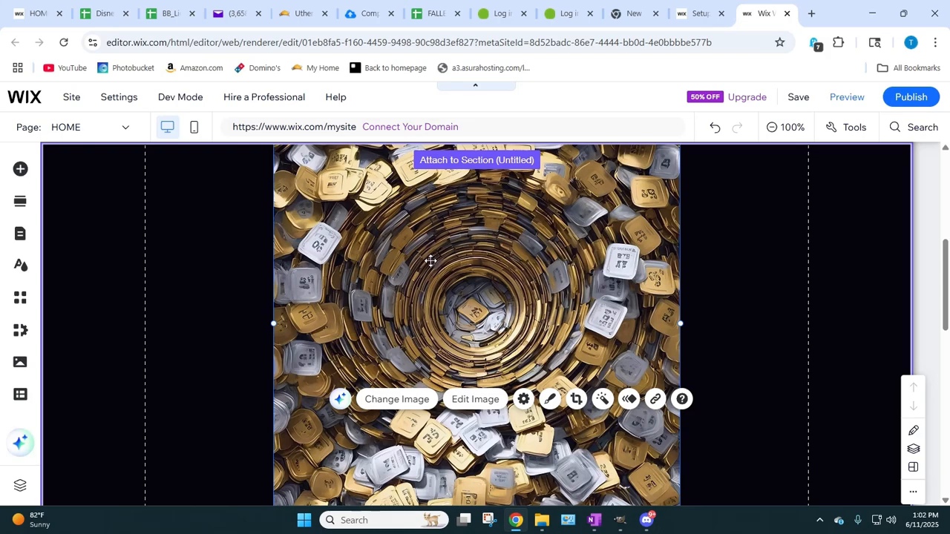
left_click_drag(431, 260, 360, 327)
Step: Move the heading and iframe code text, the music player and the logo higher up in the container box
scroll(371, 364, "down", 3)
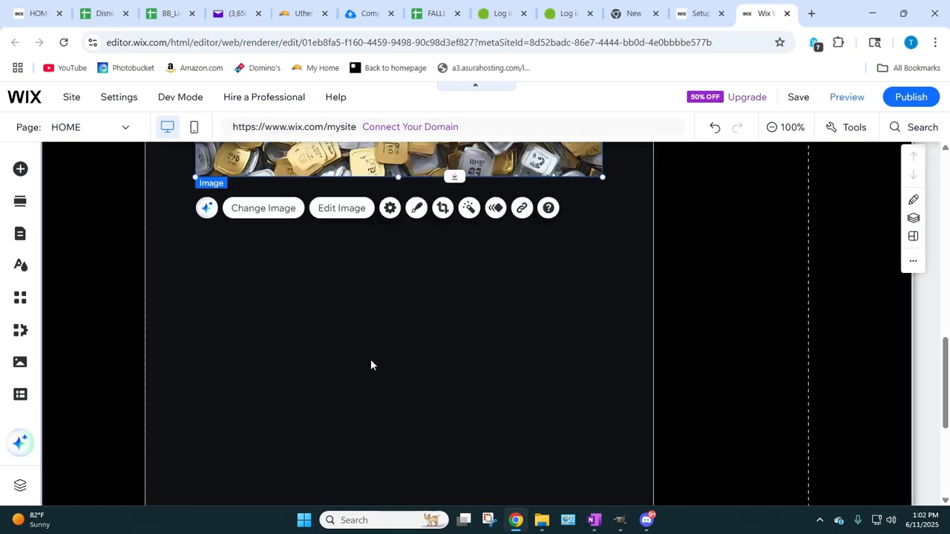
scroll(371, 359, "up", 4)
scroll(371, 359, "down", 6)
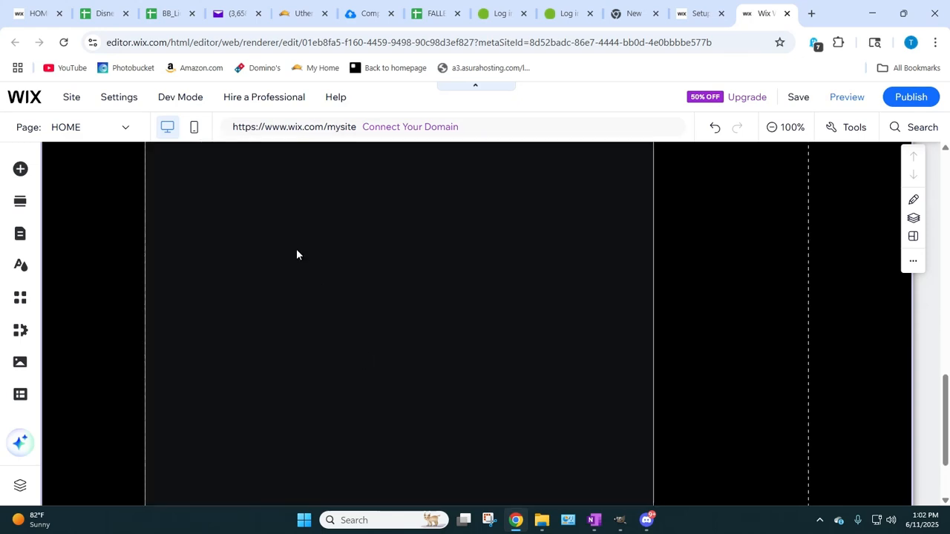
scroll(518, 421, "down", 3)
left_click_drag(390, 429, 385, 187)
left_click_drag(165, 454, 154, 218)
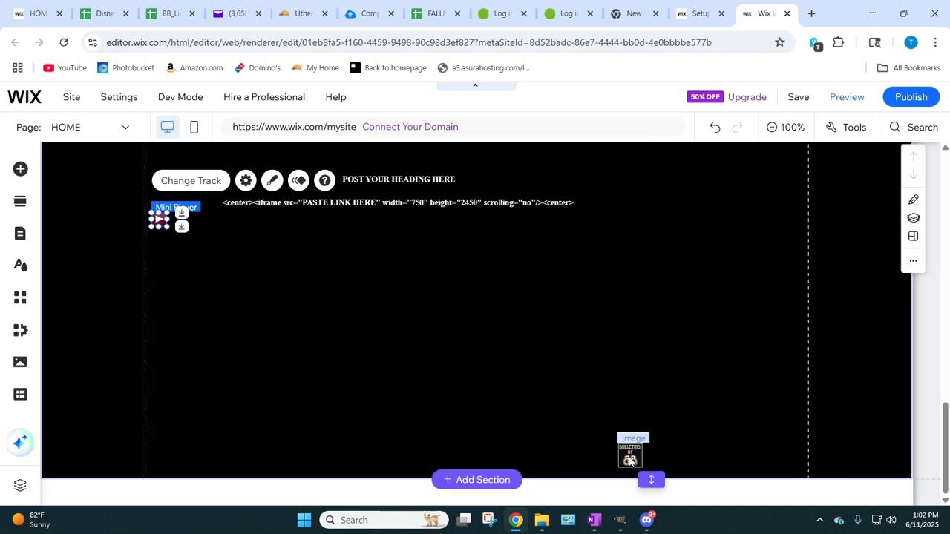
left_click_drag(630, 454, 595, 165)
left_click(403, 339)
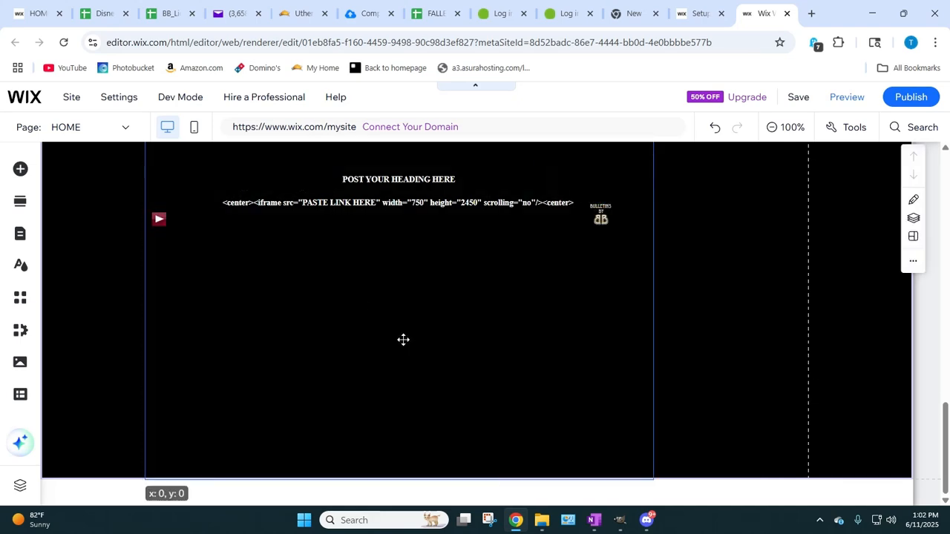
Step: Display the editing toolbar with size and position values beside the page, and nudge the raffle ticket image to about Y 575
scroll(399, 338, "up", 5)
scroll(399, 337, "up", 2)
left_click(399, 337)
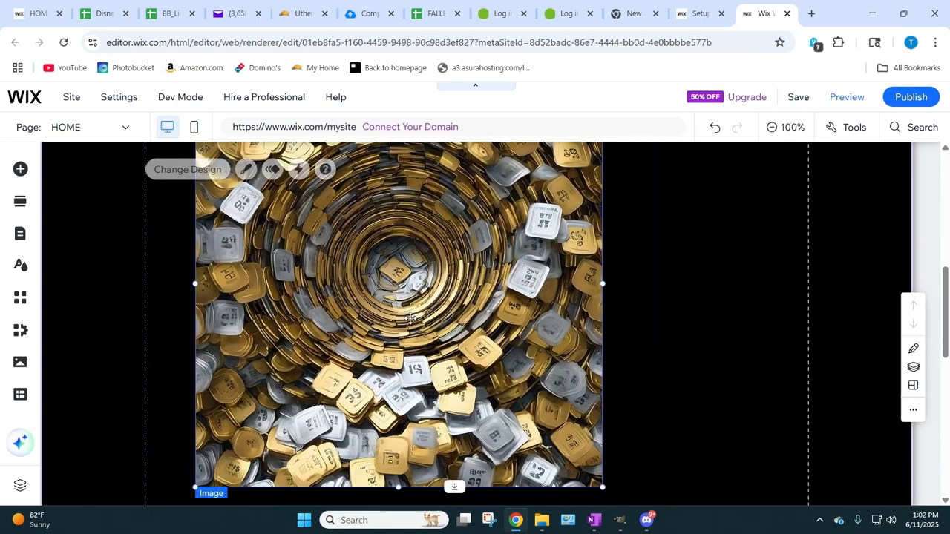
left_click(846, 126)
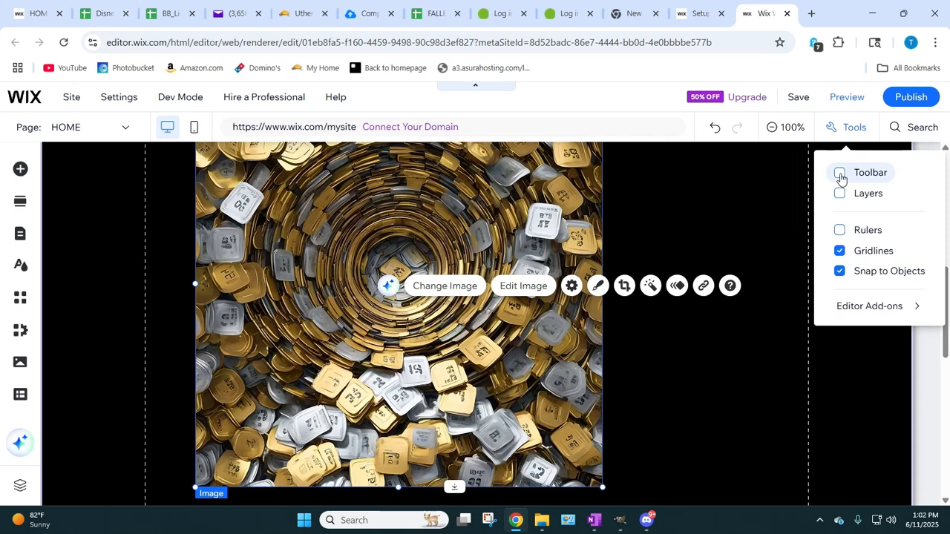
left_click(839, 172)
left_click(765, 404)
left_click(267, 280)
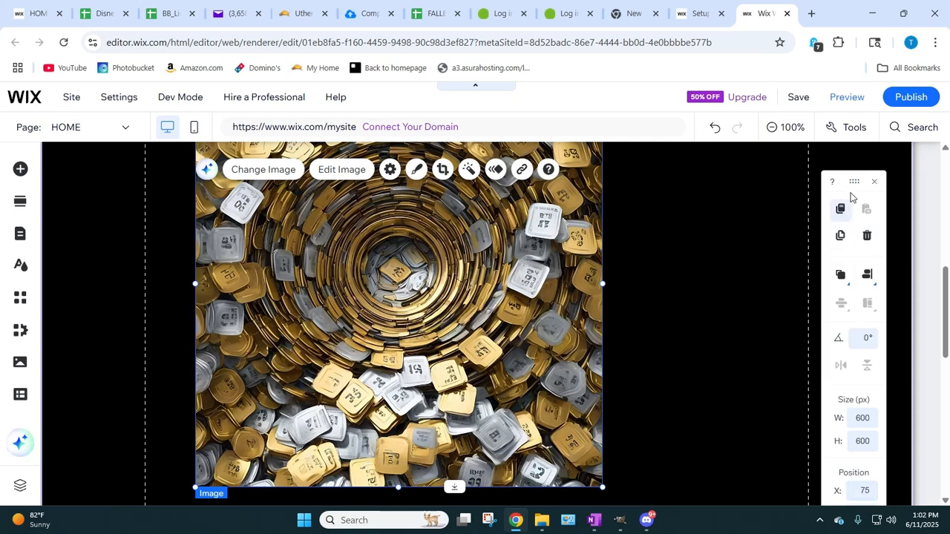
left_click_drag(852, 182, 819, 161)
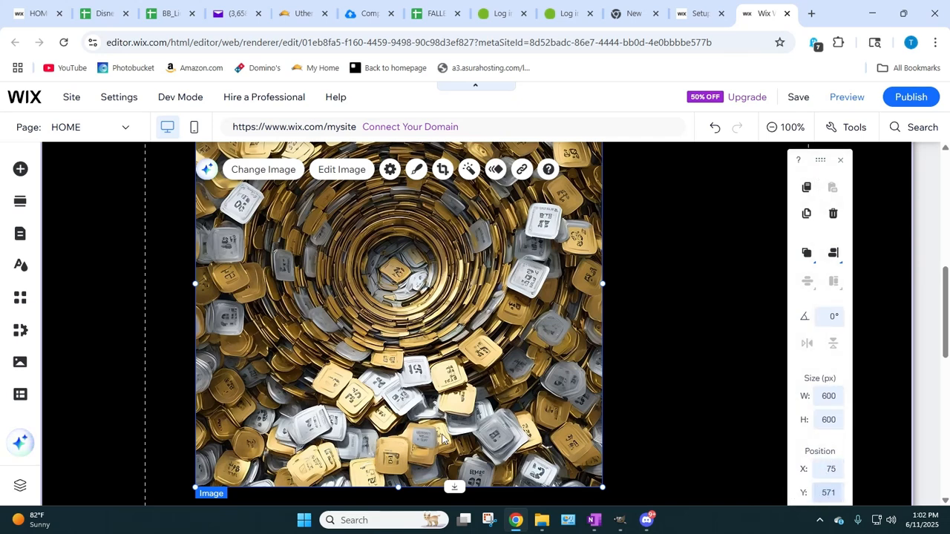
left_click_drag(351, 333, 358, 336)
Step: Set the heading and iframe code text's Y position to 600 and check where it lands against the raffle image
scroll(450, 368, "down", 7)
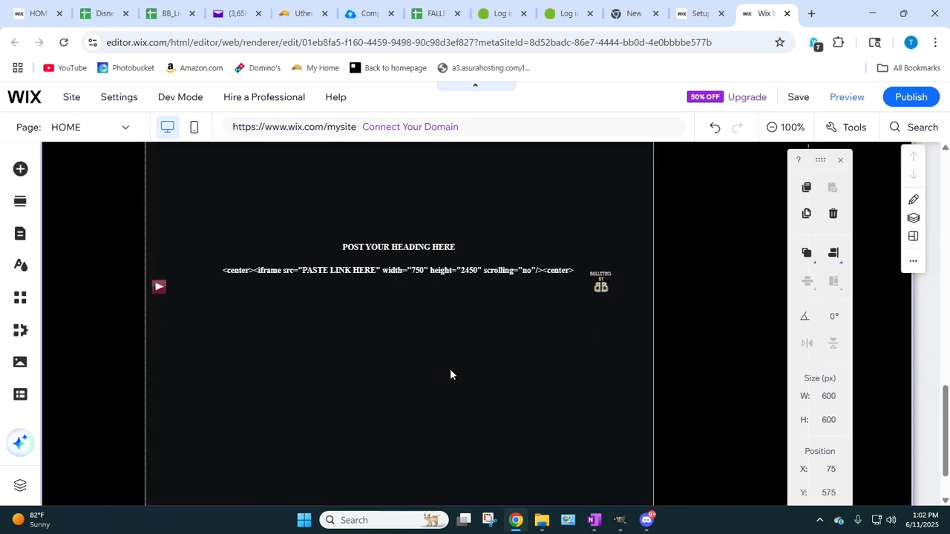
scroll(450, 370, "up", 3)
left_click(366, 264)
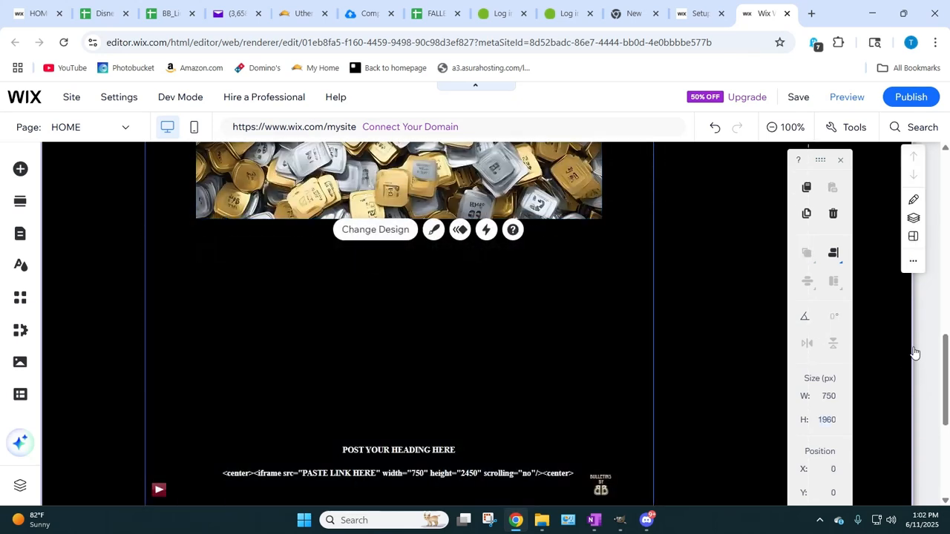
left_click(412, 454)
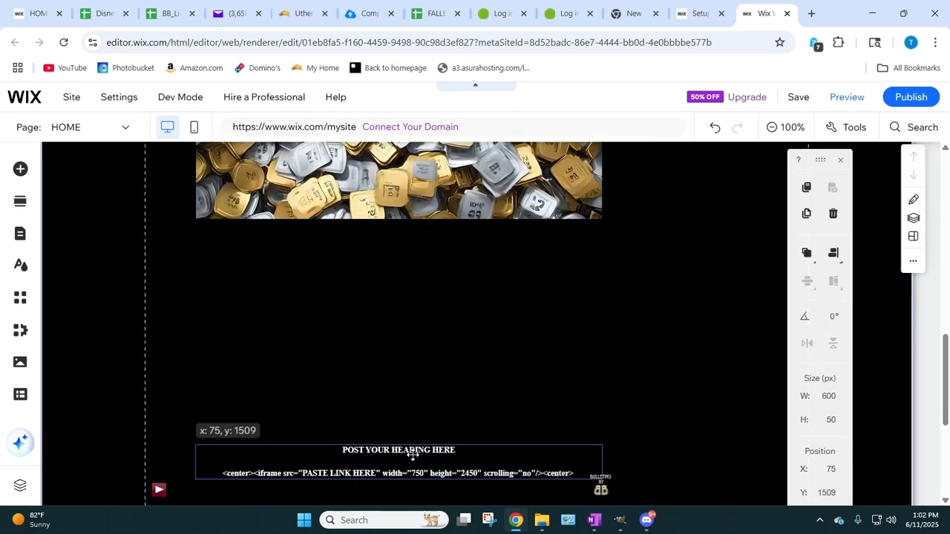
left_click(826, 493)
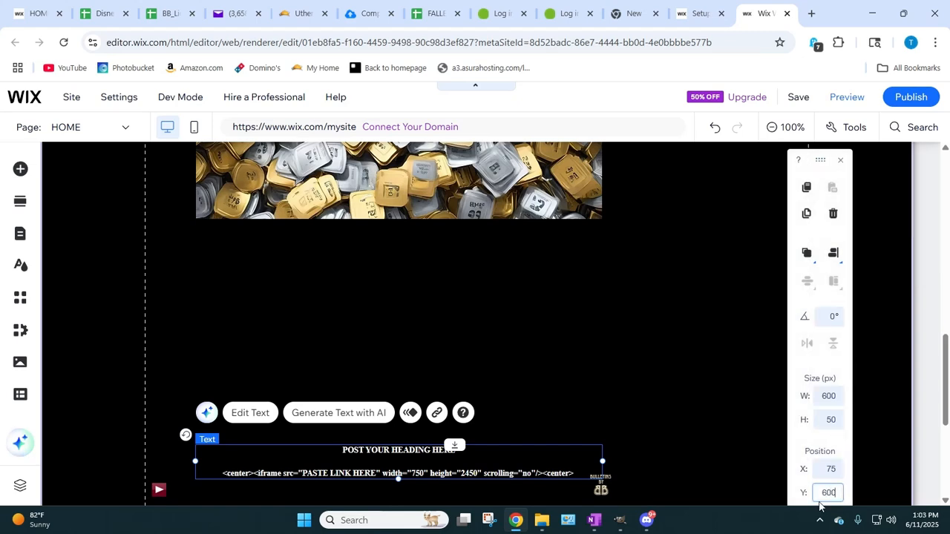
key("Return")
scroll(530, 458, "up", 8)
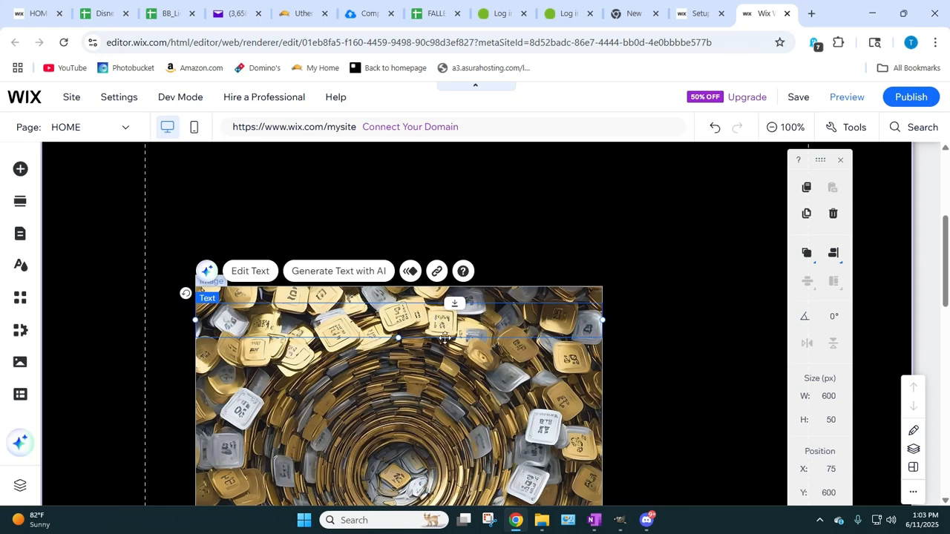
scroll(450, 346, "down", 7)
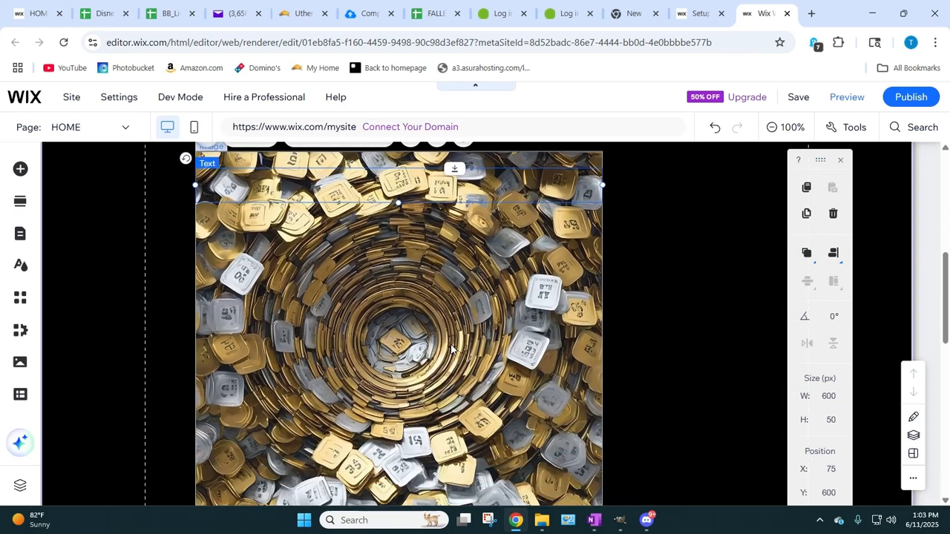
Step: Place the heading and iframe code text just below the raffle image at Y 1200, then nudge it down to about Y 1204
scroll(660, 408, "up", 2)
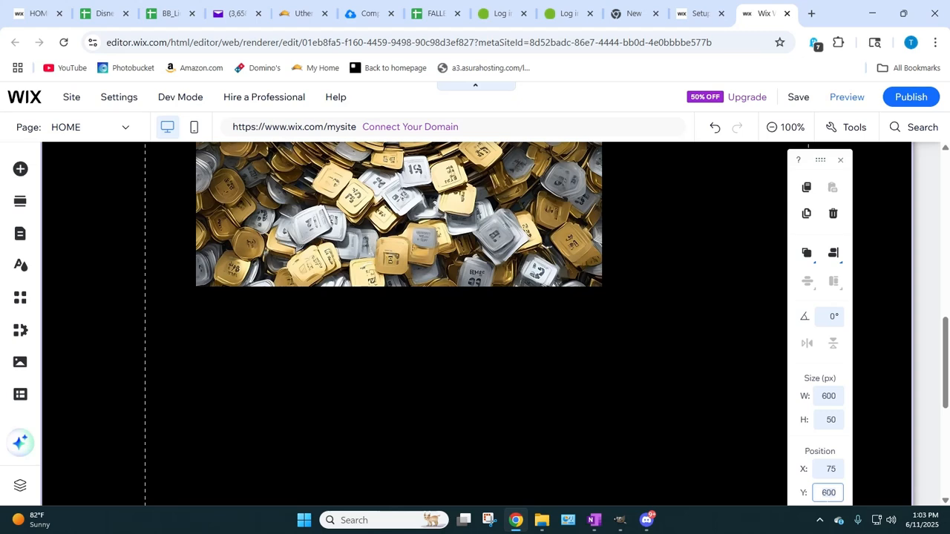
key("Return")
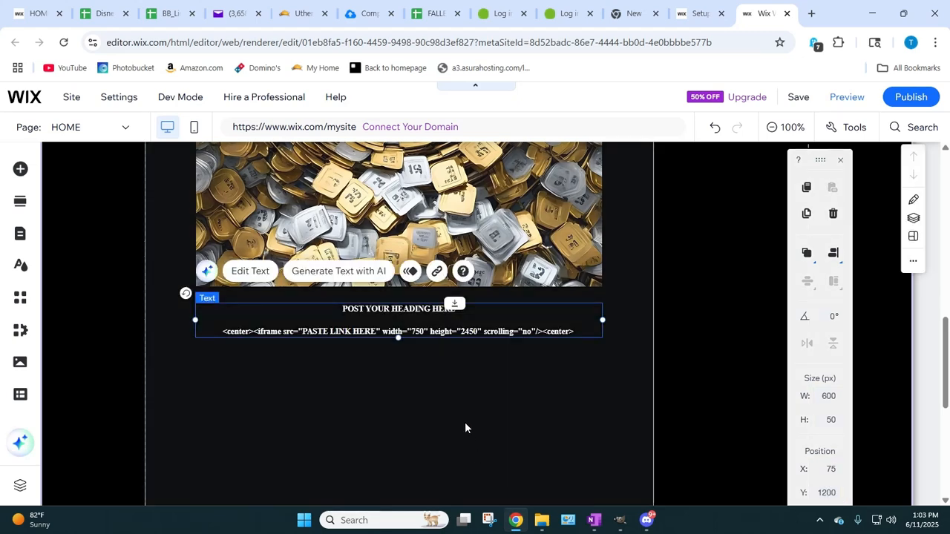
left_click(464, 421)
left_click(394, 330)
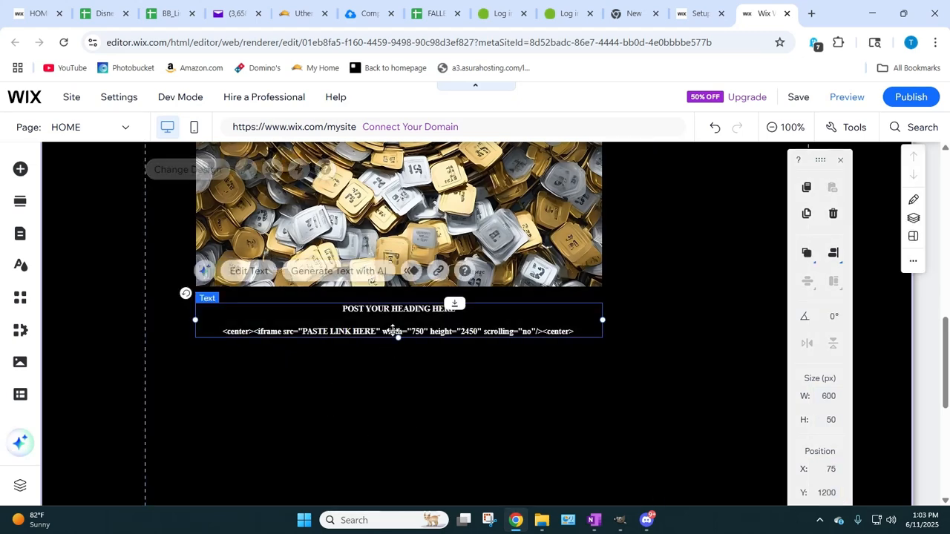
left_click_drag(393, 330, 393, 333)
Step: Set the Bulletins by BB logo's Y position to 1200
scroll(595, 390, "down", 3)
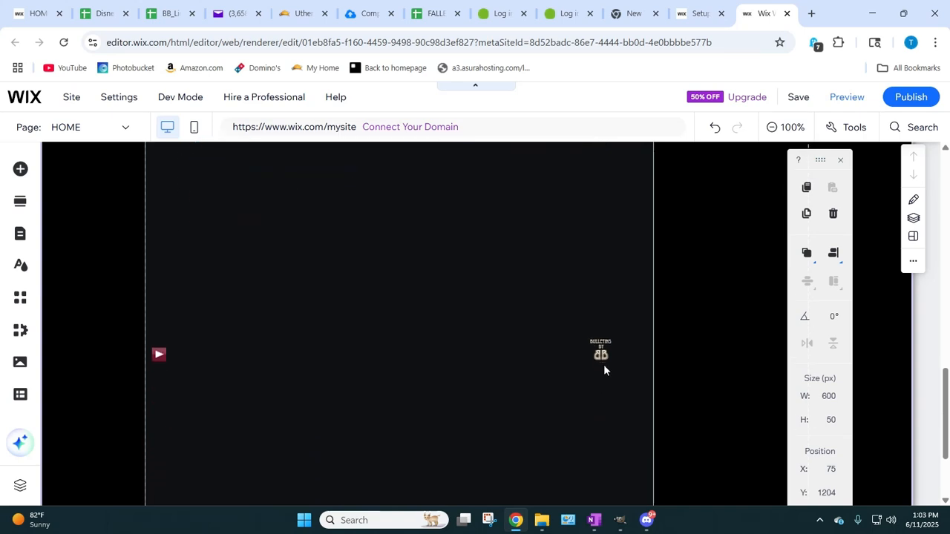
left_click(598, 350)
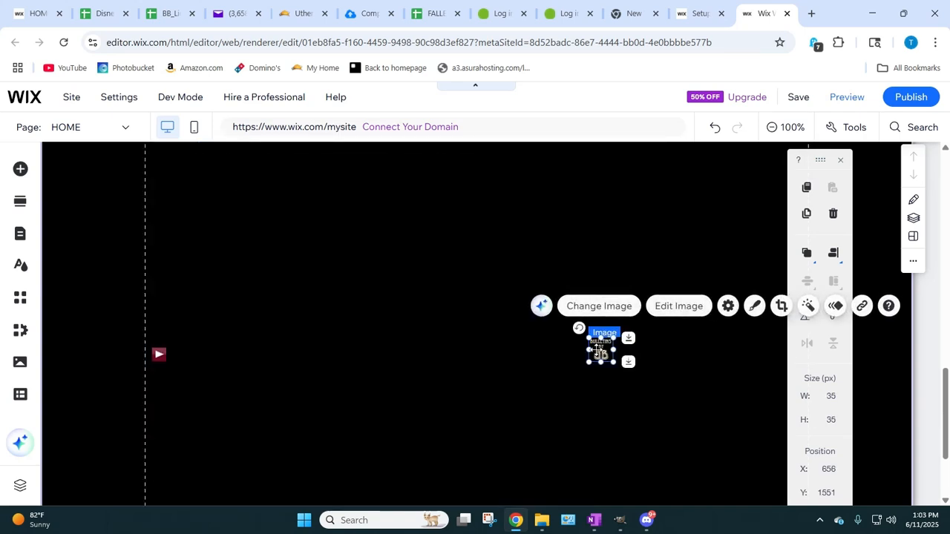
left_click(828, 492)
type("1203")
key("Return")
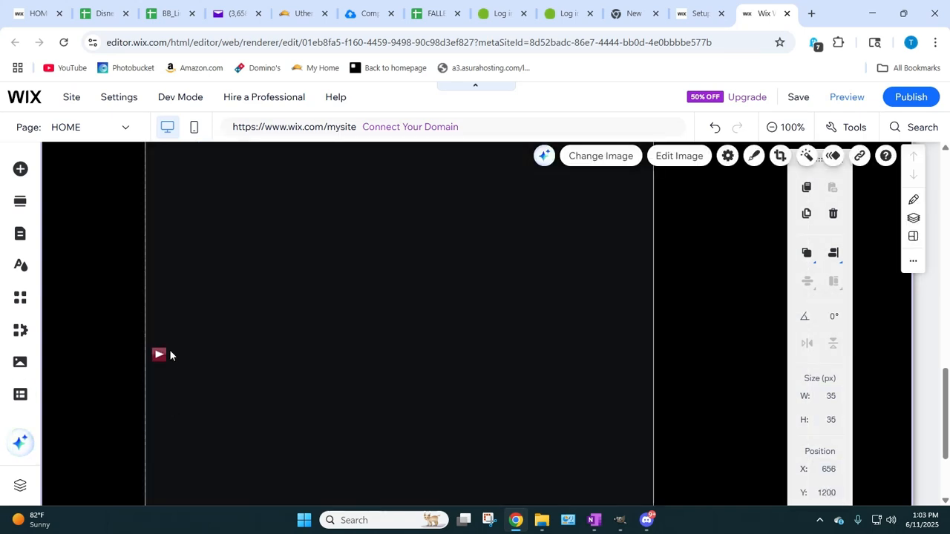
Step: Set the mini music player's Y position to 1200
left_click(159, 355)
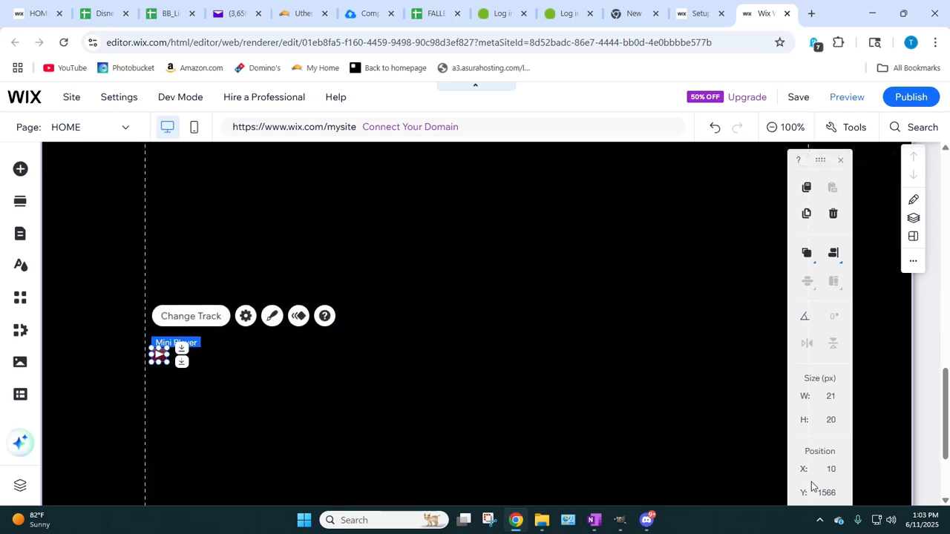
type("120")
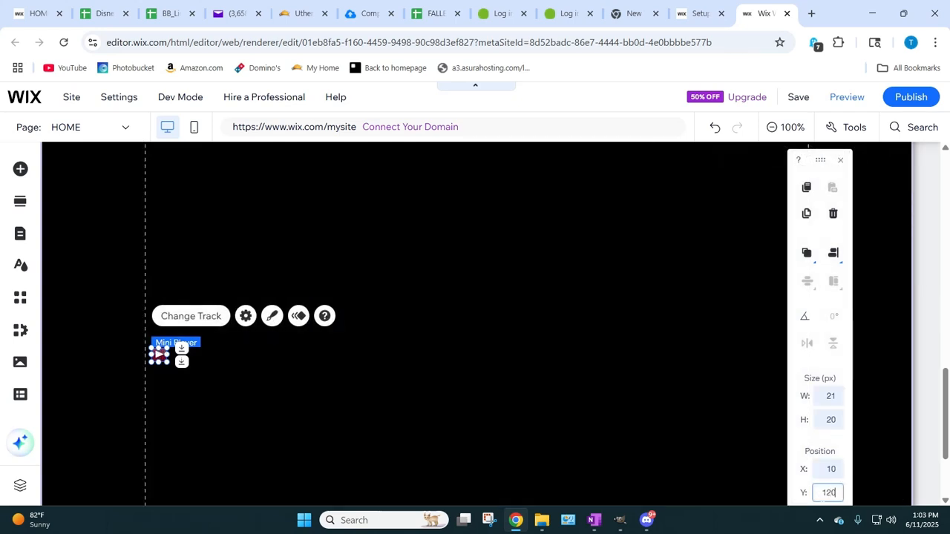
type("0")
key("Return")
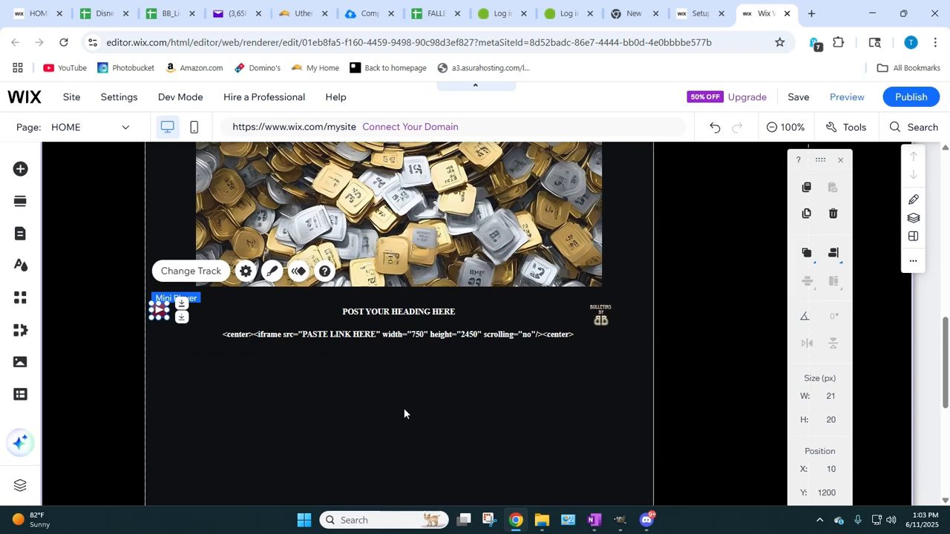
Step: Line up the music player, the logo at about X 696, Y 1219, and the text at about Y 1212 in one row below the image
left_click(404, 410)
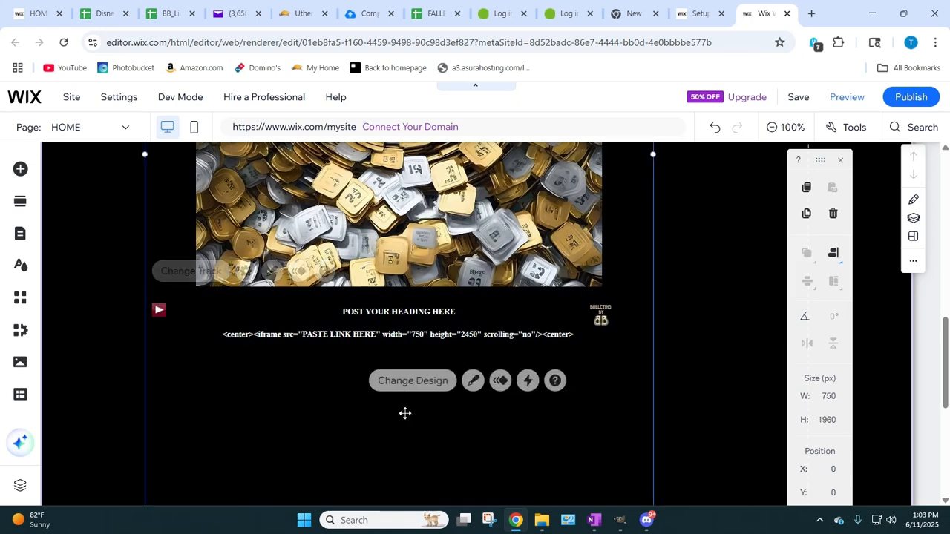
left_click_drag(159, 309, 167, 328)
left_click_drag(600, 321, 633, 329)
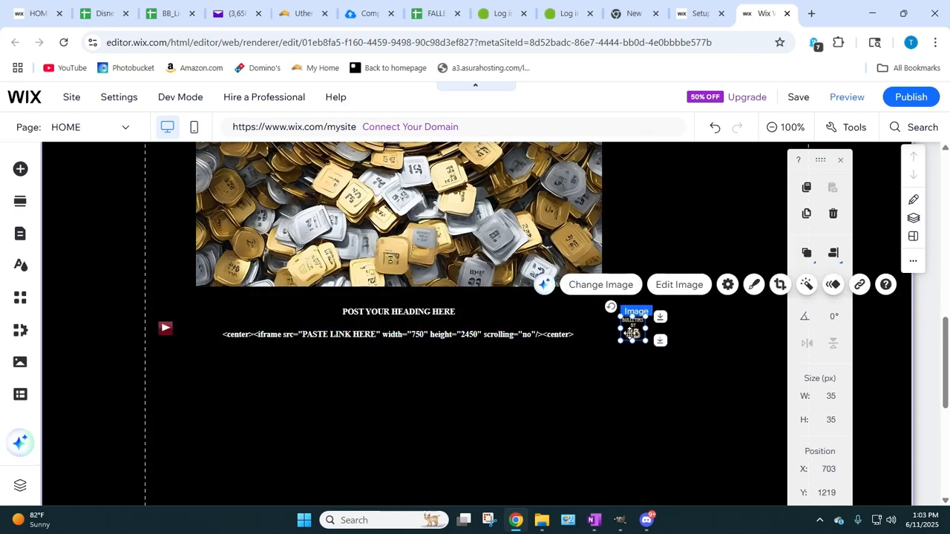
left_click_drag(632, 332, 627, 331)
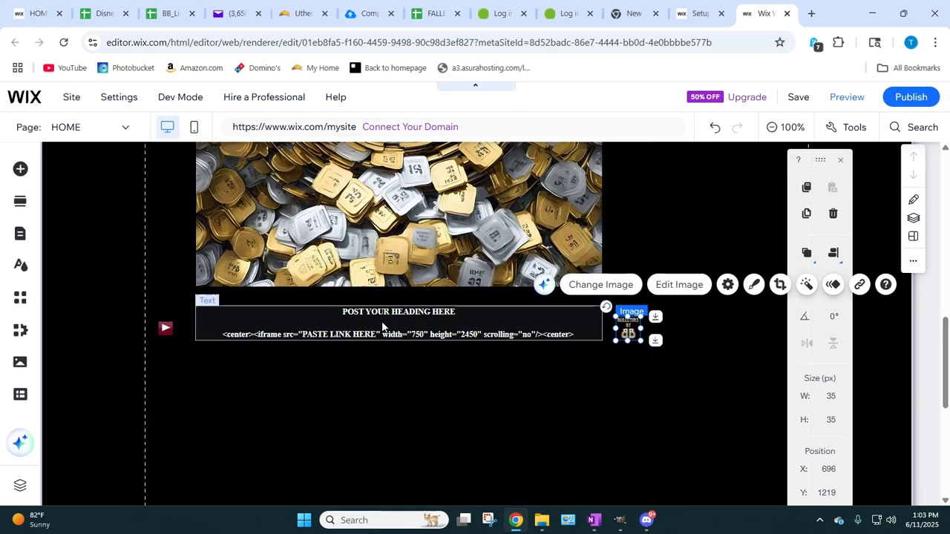
left_click_drag(381, 321, 379, 326)
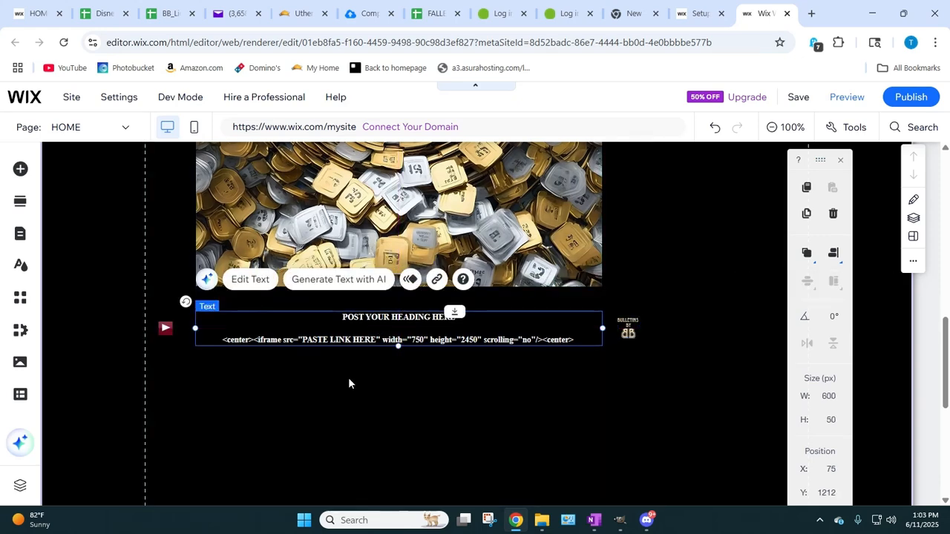
Step: Shorten the container box from its lower edge to a height of about 1305 px, just below the text row
left_click(328, 401)
scroll(330, 399, "down", 5)
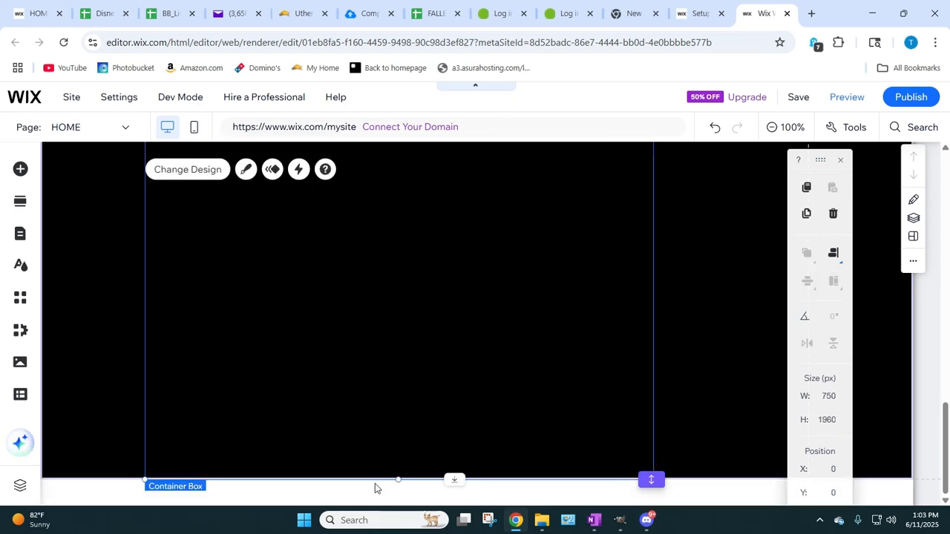
left_click_drag(399, 477, 371, 229)
left_click_drag(398, 387, 379, 240)
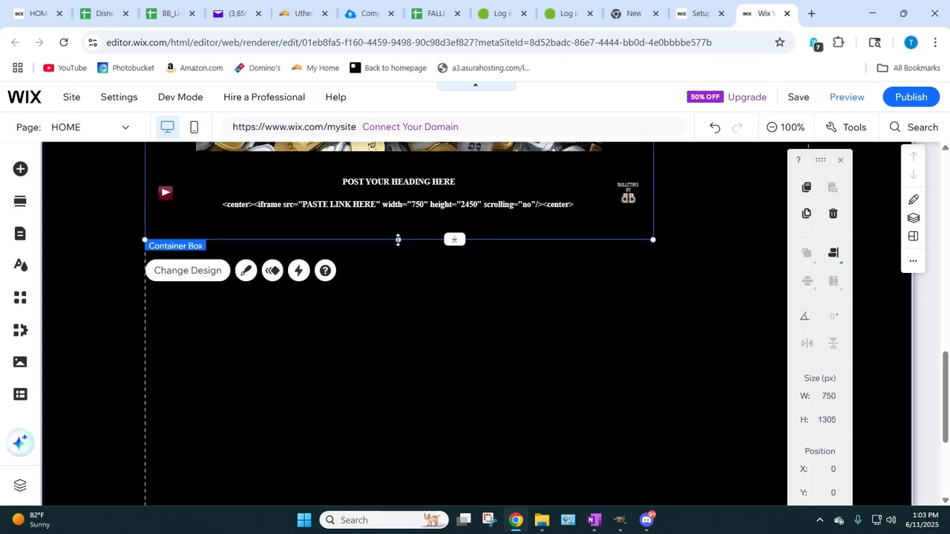
Step: Shrink the section to the container box's height of 1305 px and nudge the heading text down to about Y 1219
scroll(547, 397, "down", 3)
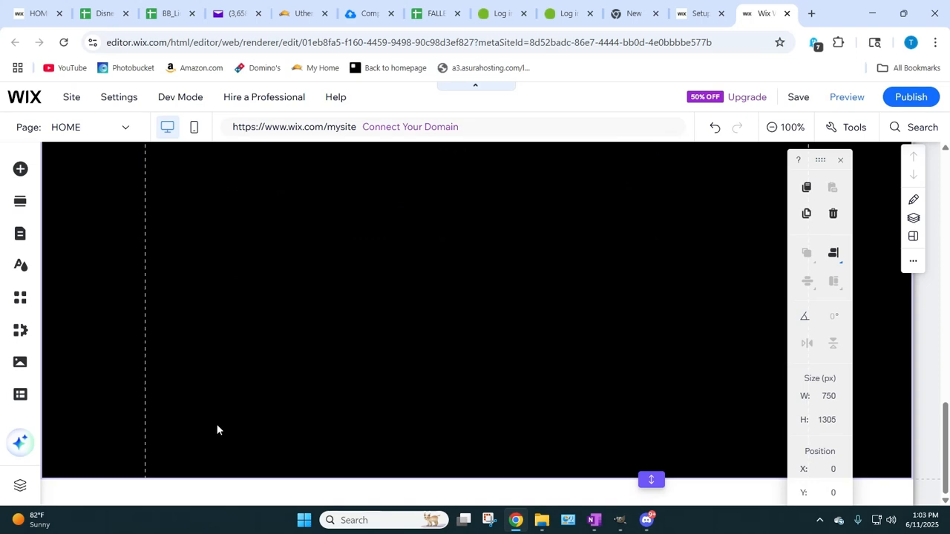
scroll(339, 197, "up", 5)
scroll(354, 296, "down", 6)
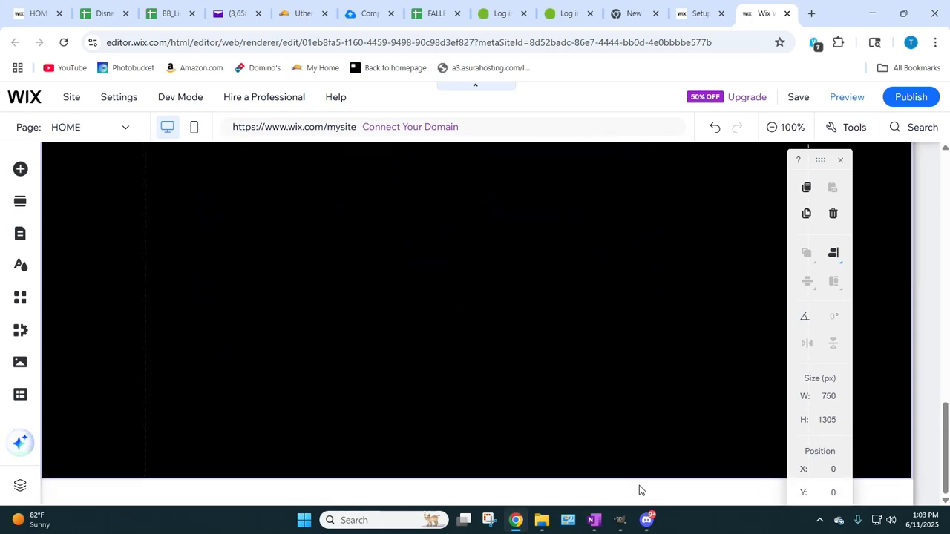
double_click(652, 480)
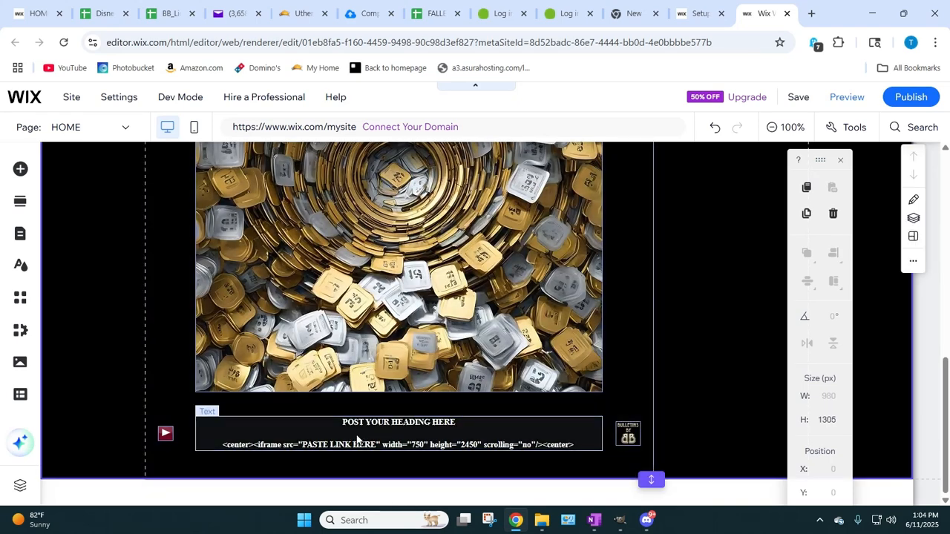
left_click_drag(360, 439, 365, 444)
left_click(688, 322)
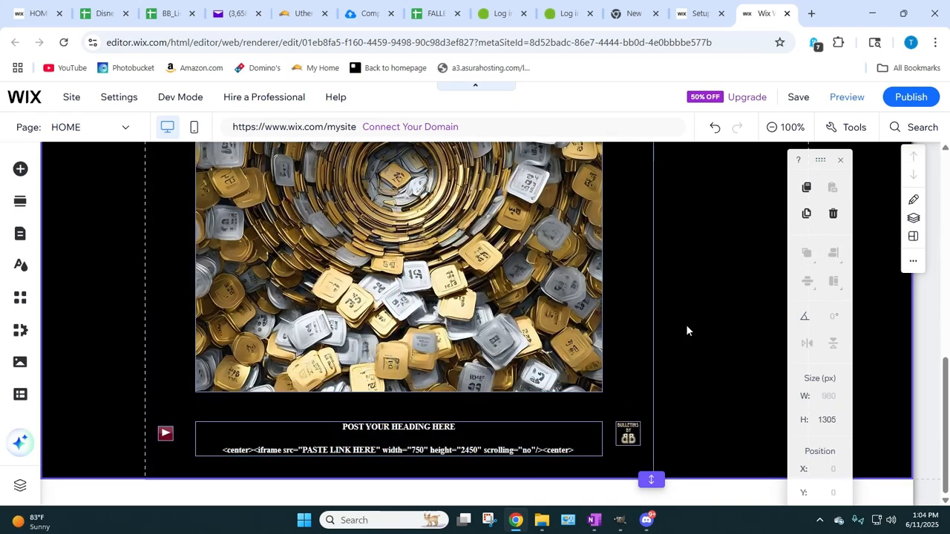
Step: Look over the shortened page from top to bottom and check the container box's height
scroll(371, 378, "up", 1)
scroll(370, 377, "up", 7)
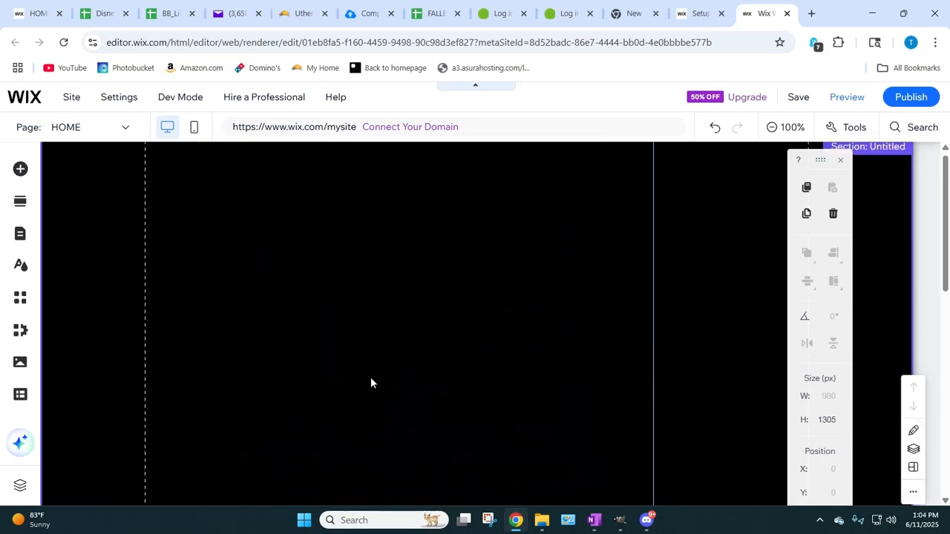
scroll(370, 377, "down", 8)
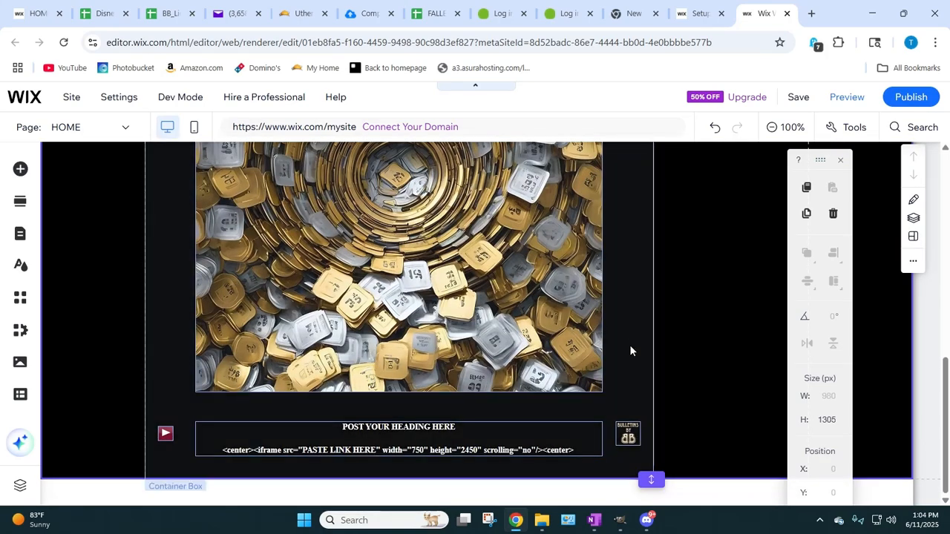
scroll(629, 349, "up", 8)
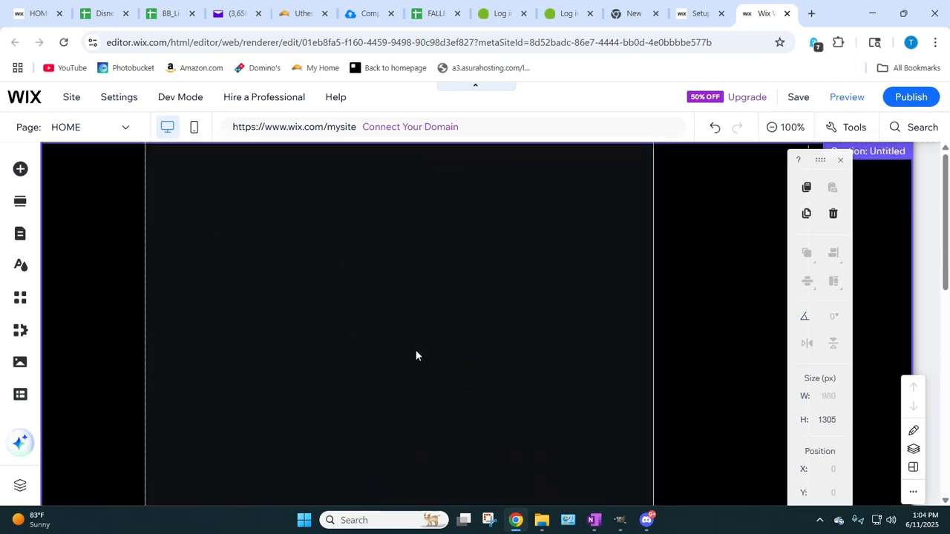
scroll(416, 355, "down", 8)
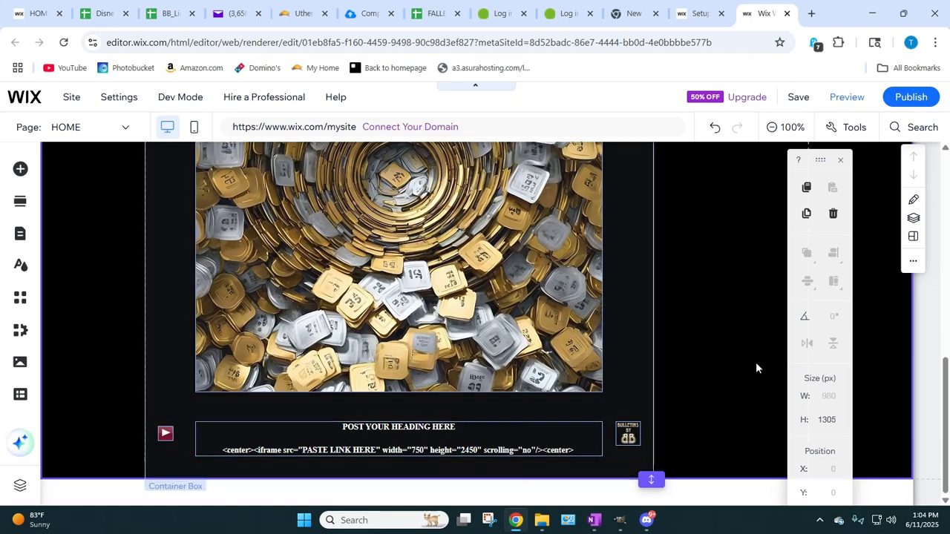
left_click(612, 329)
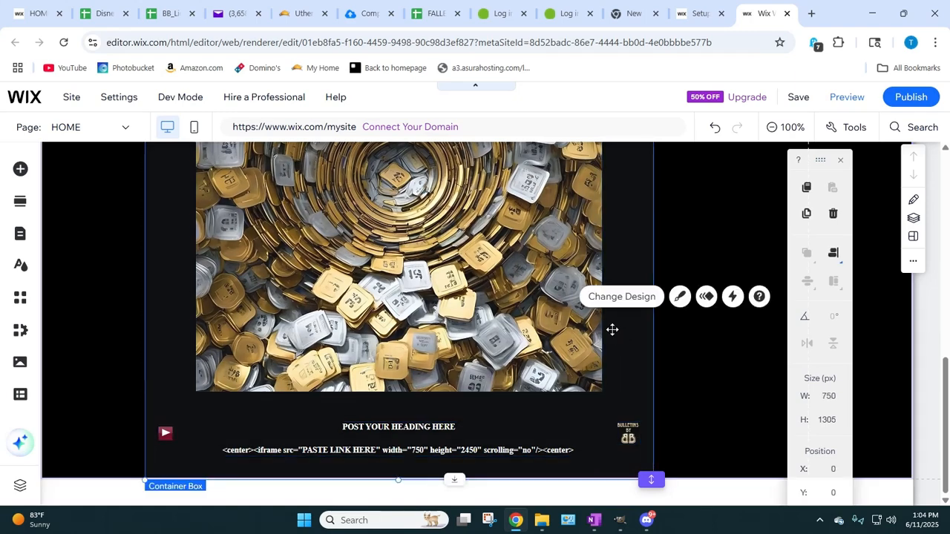
scroll(613, 329, "up", 5)
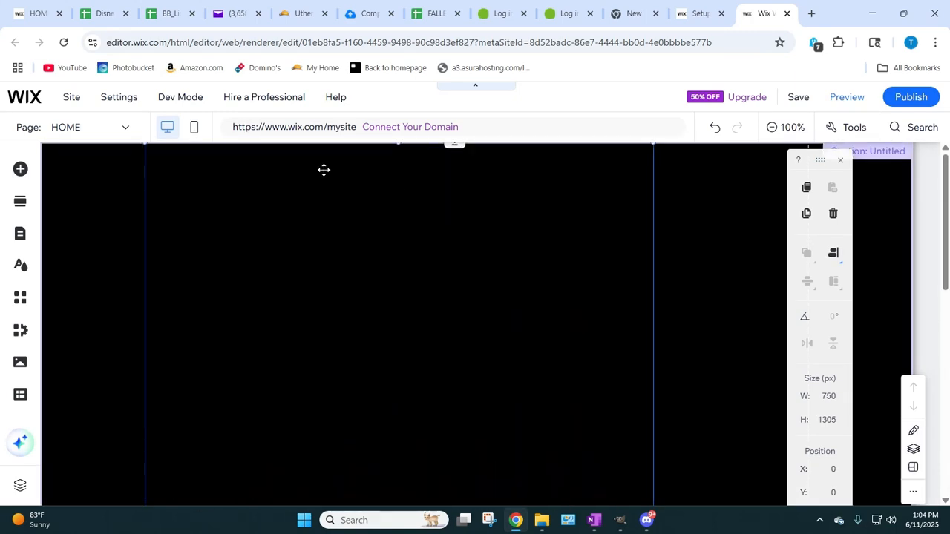
scroll(607, 293, "down", 5)
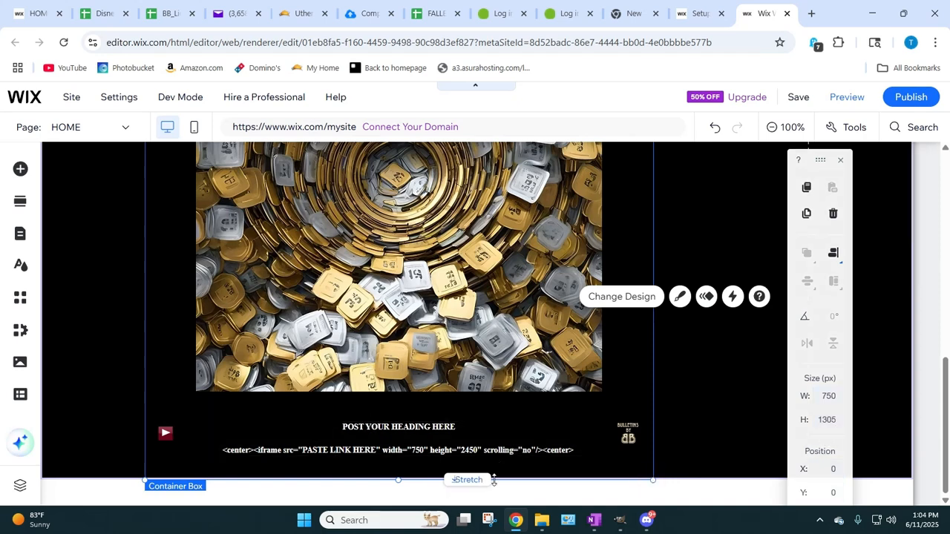
Step: Open the iframe code text for editing, highlight its 2450 height value, and leave the text without editing it
double_click(458, 448)
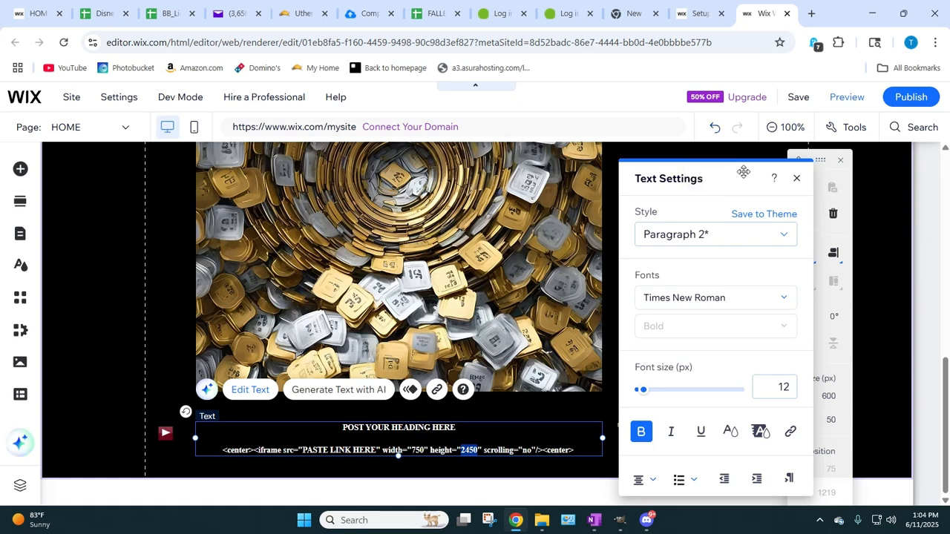
left_click_drag(720, 169, 634, 168)
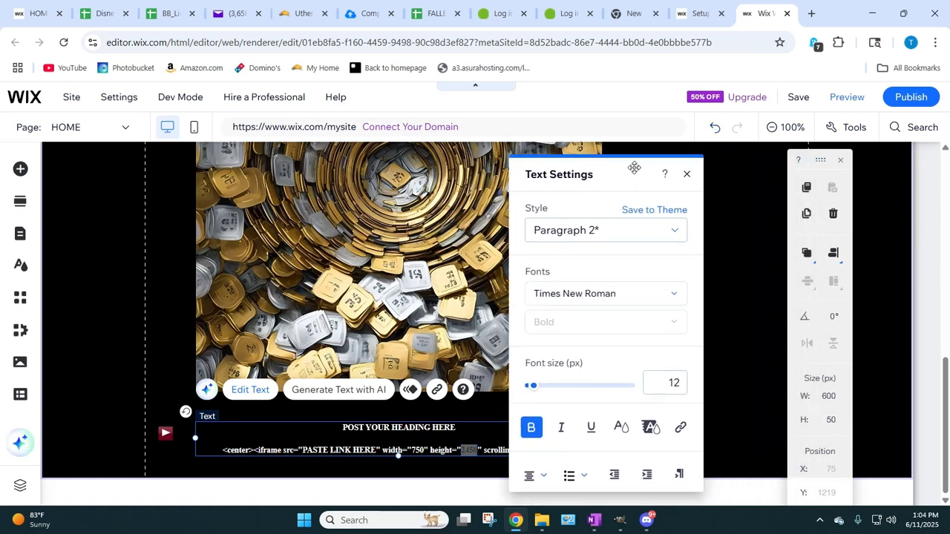
left_click(176, 287)
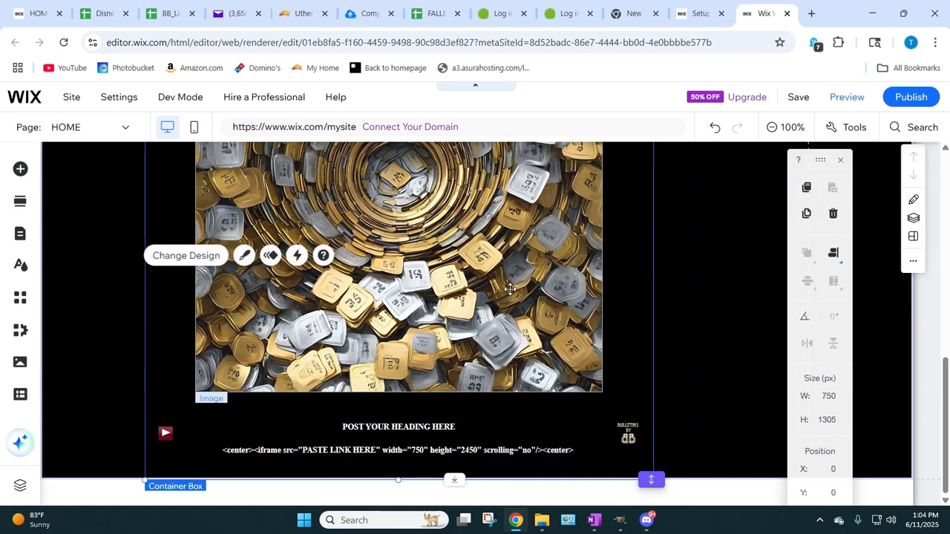
Step: Change the height value in the iframe code text below the image to 1355
double_click(463, 452)
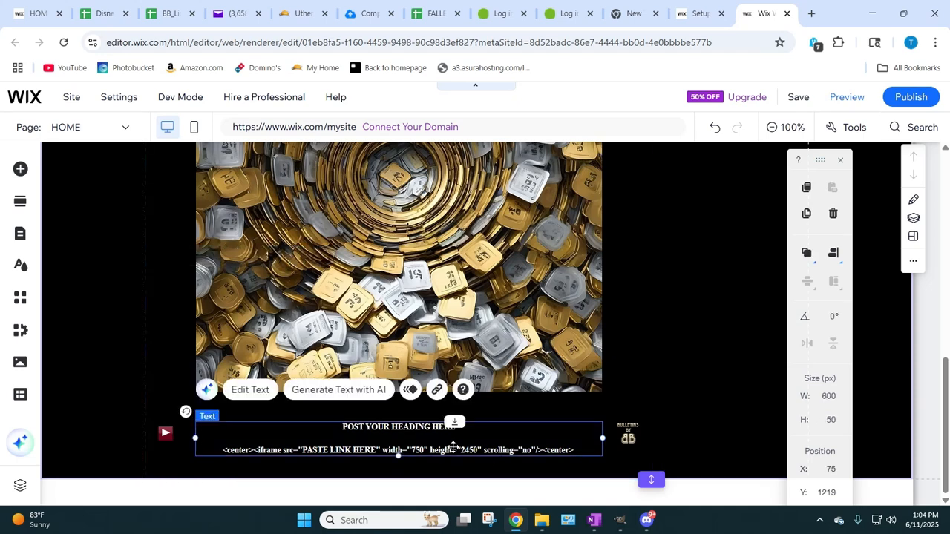
left_click(458, 449)
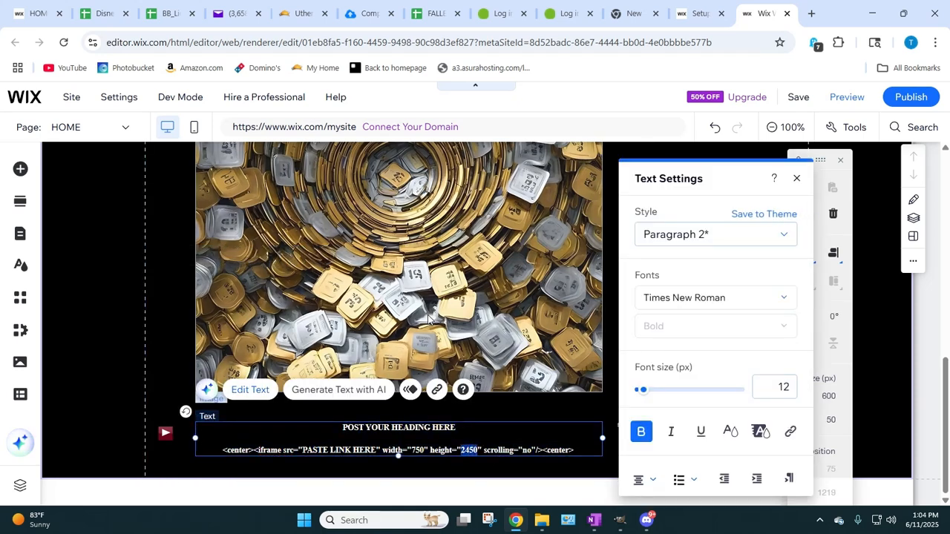
type("1355")
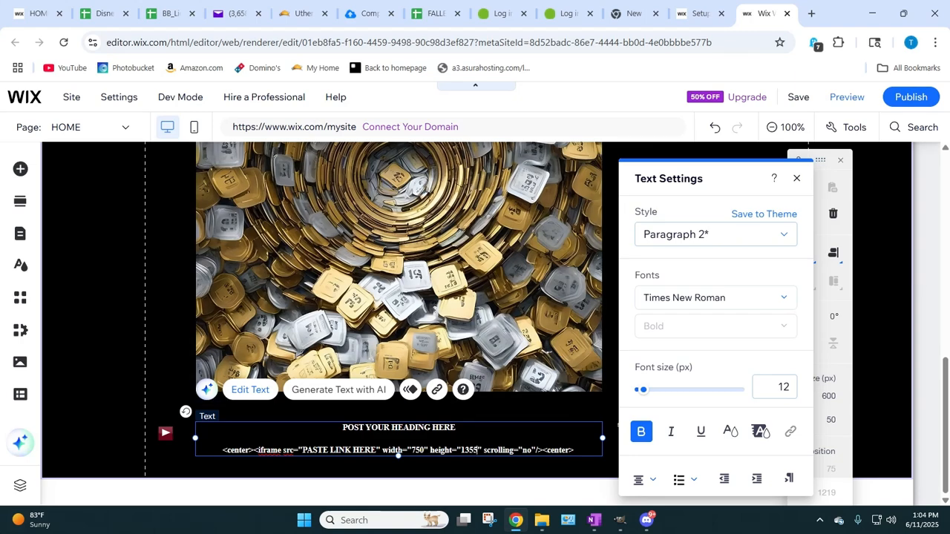
left_click(156, 368)
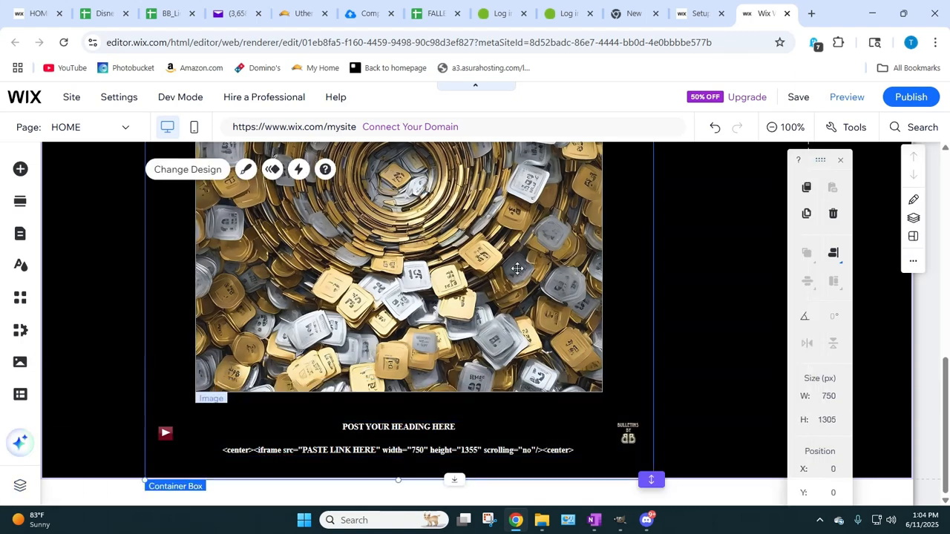
Step: Save the site under the free Wix.com domain with the name panda and publish it
left_click(798, 97)
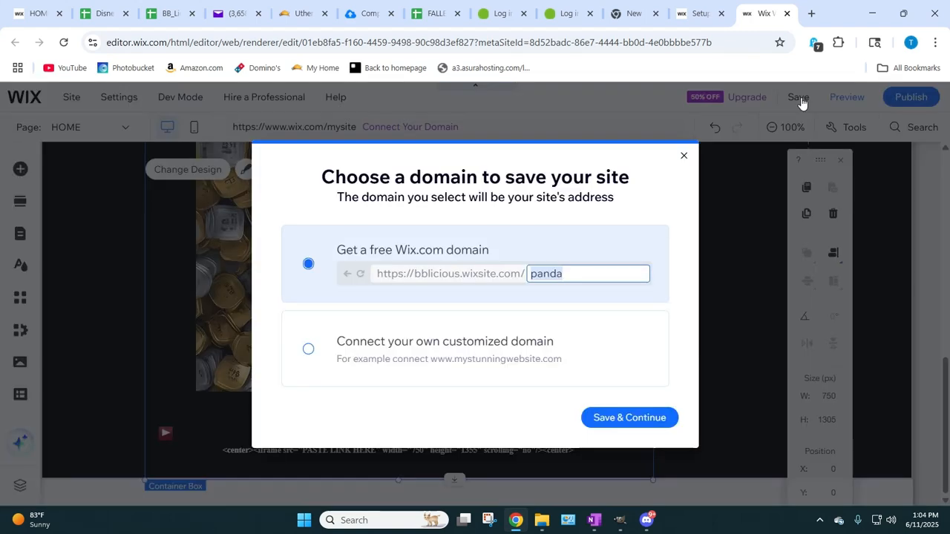
left_click(600, 417)
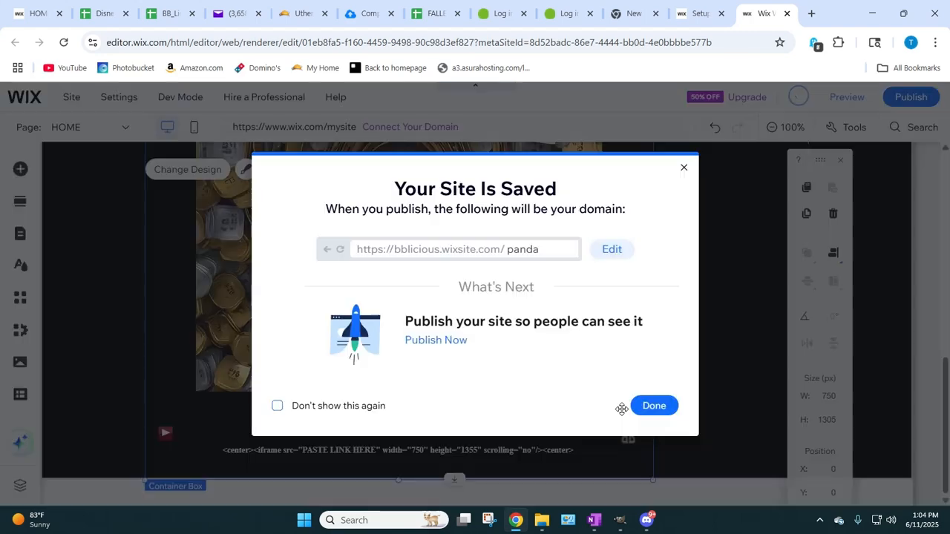
left_click(435, 340)
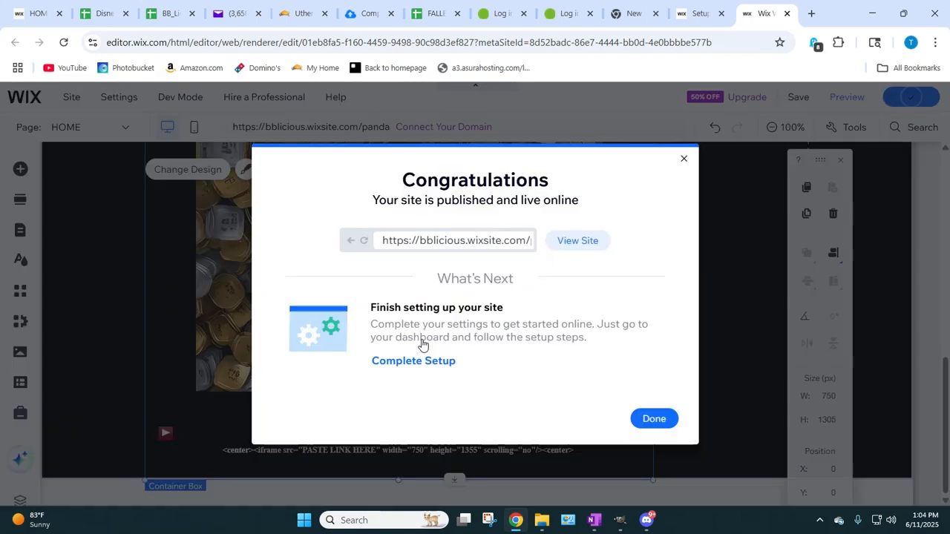
Step: Open the published panda site, look over the page, and copy its web address
left_click(568, 245)
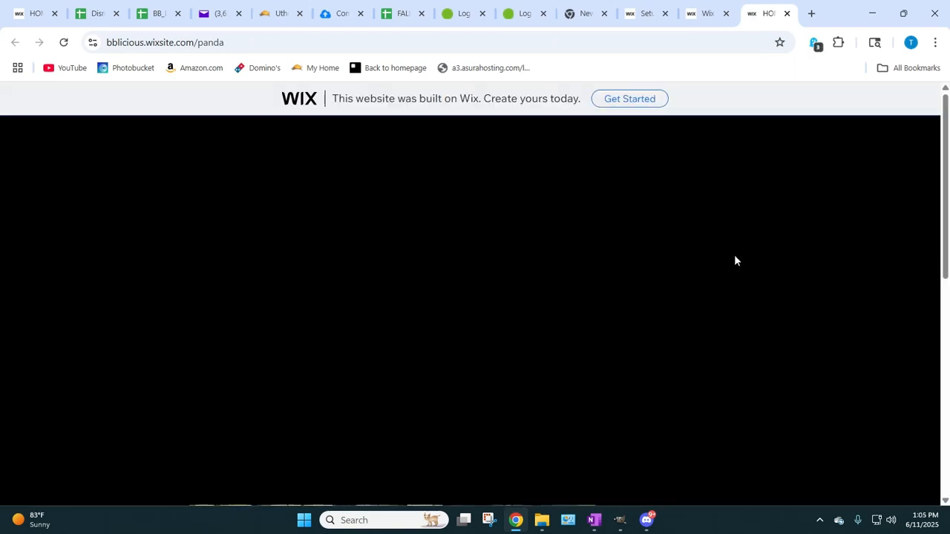
scroll(401, 267, "down", 6)
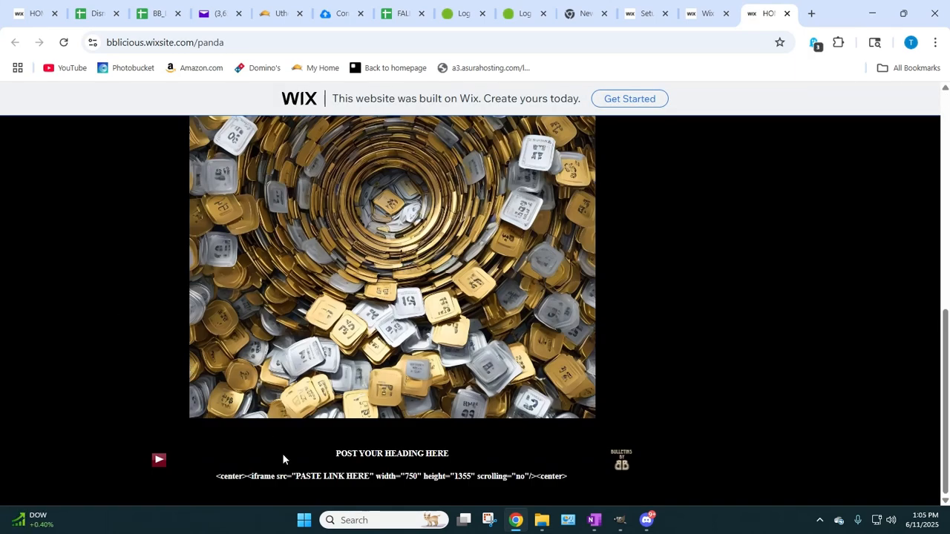
scroll(449, 403, "up", 5)
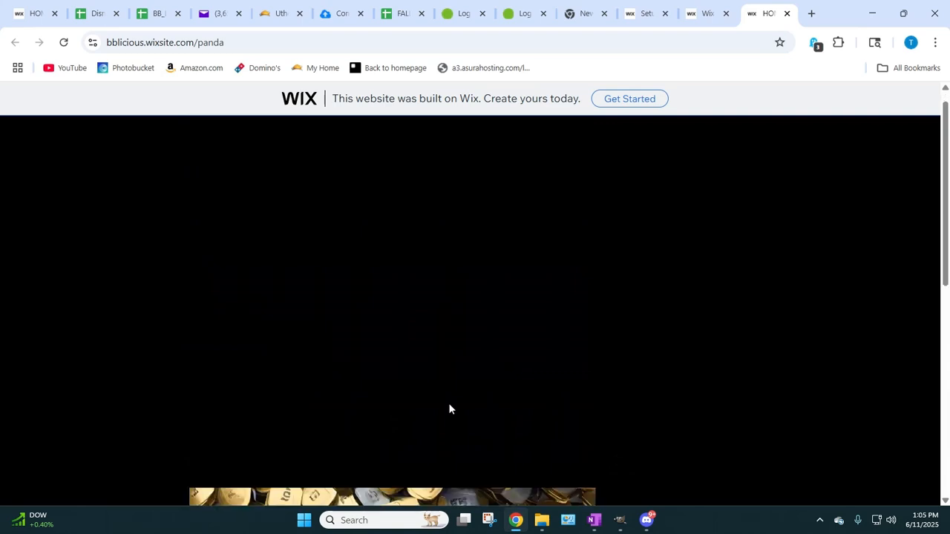
scroll(448, 403, "down", 5)
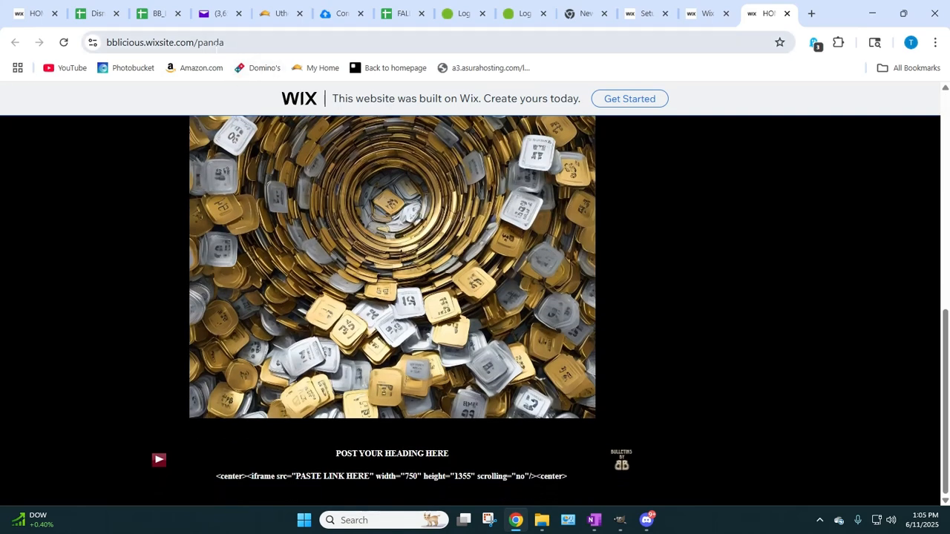
left_click(225, 42)
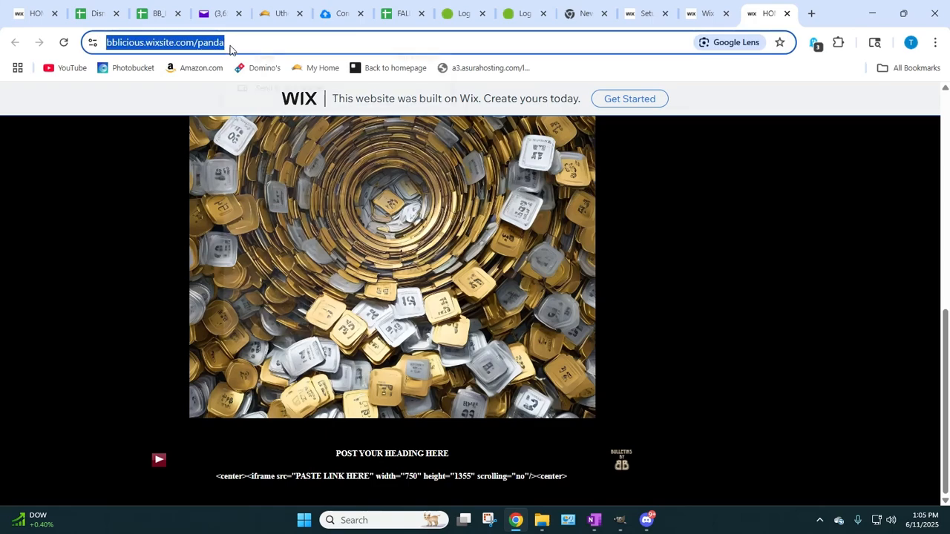
right_click(226, 43)
left_click(269, 169)
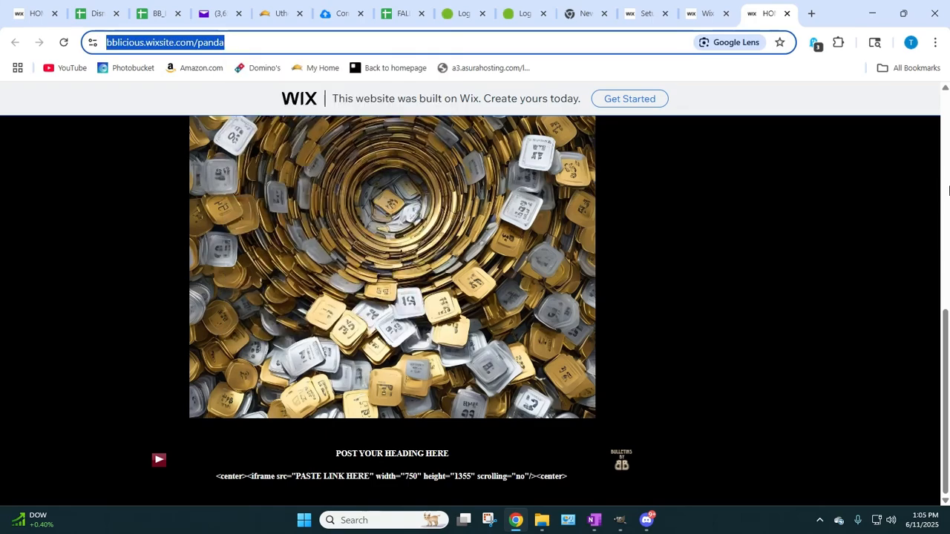
Step: Return to the Wix editor, dismiss the publish and mobile dialogs, and replace PASTE LINK HERE in the iframe code with the copied panda site address
left_click(705, 15)
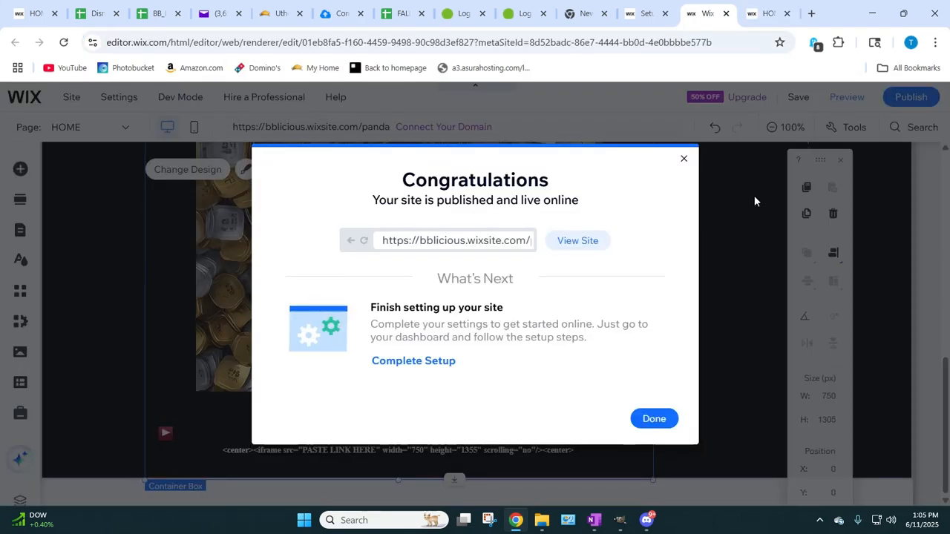
left_click(683, 159)
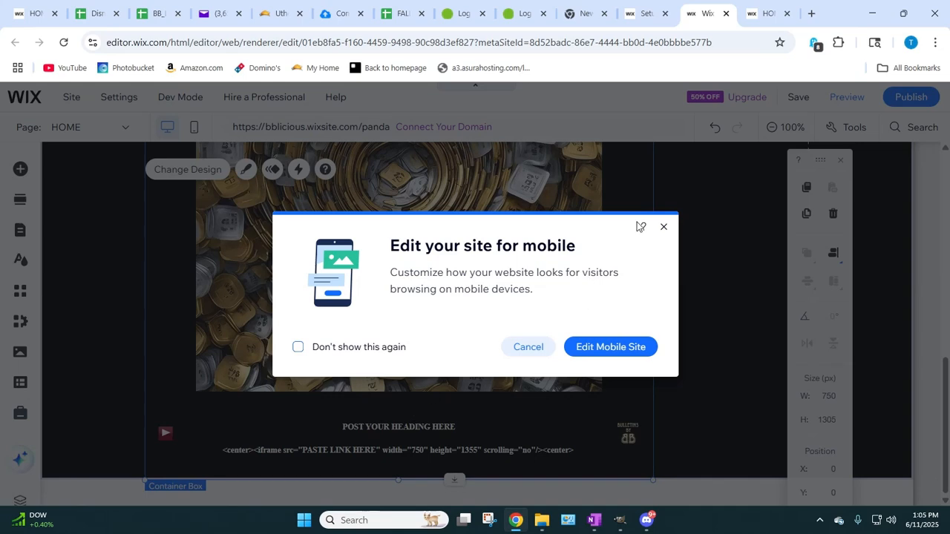
left_click(663, 227)
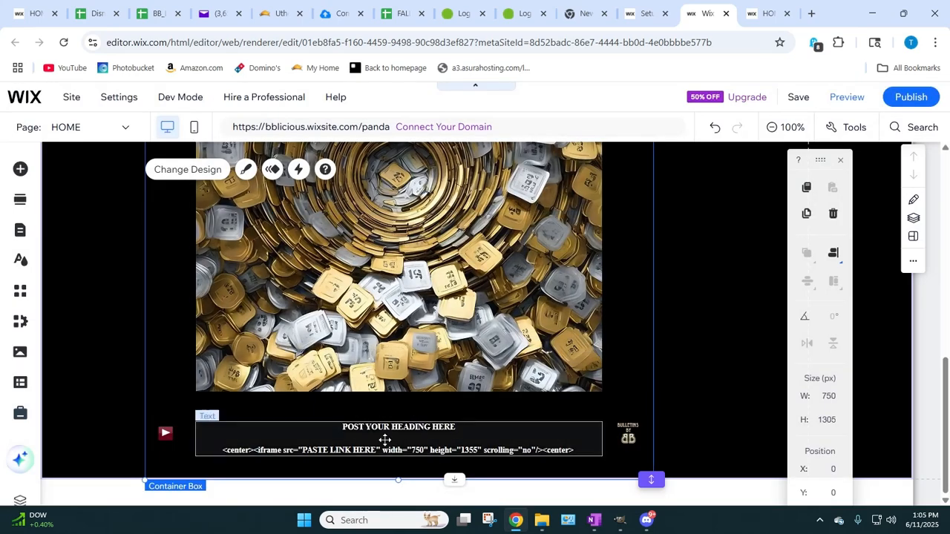
left_click(384, 450)
left_click(321, 450)
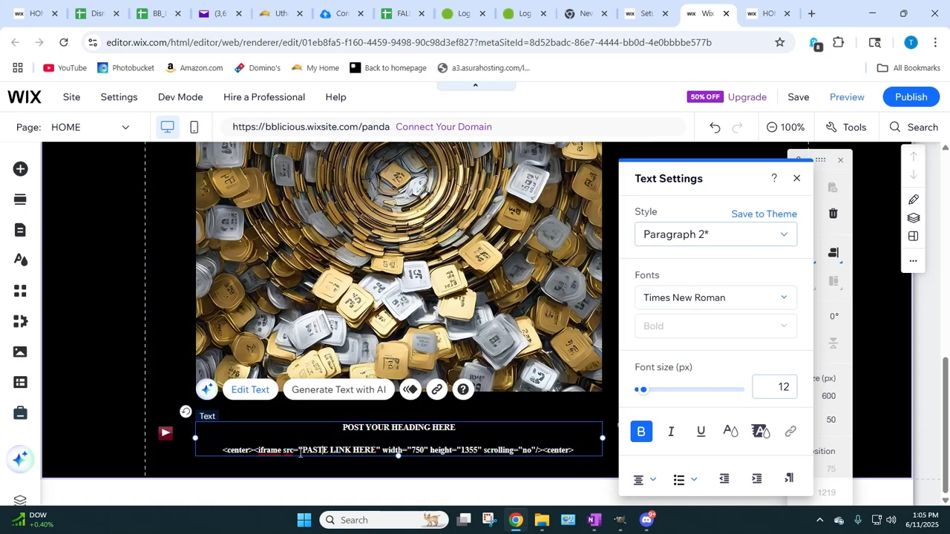
left_click_drag(303, 450, 377, 448)
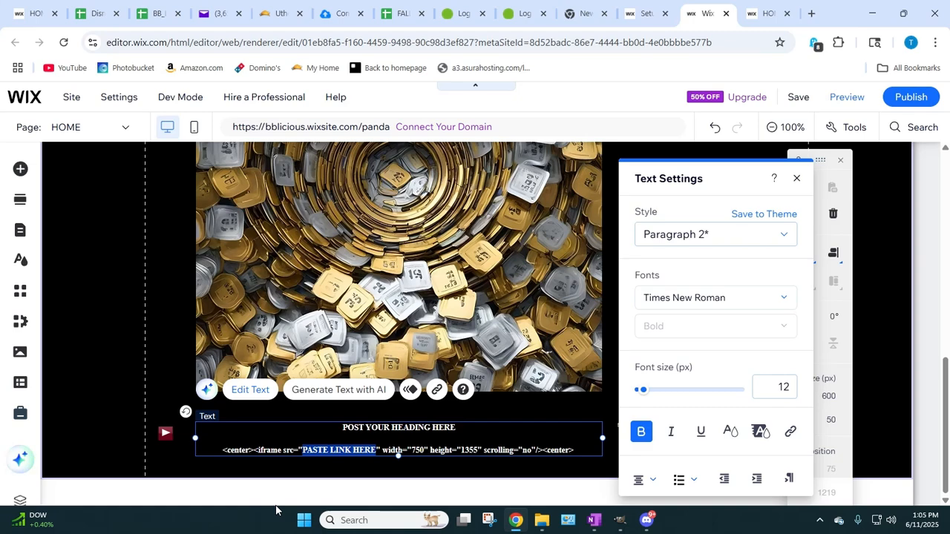
right_click(336, 450)
left_click(359, 218)
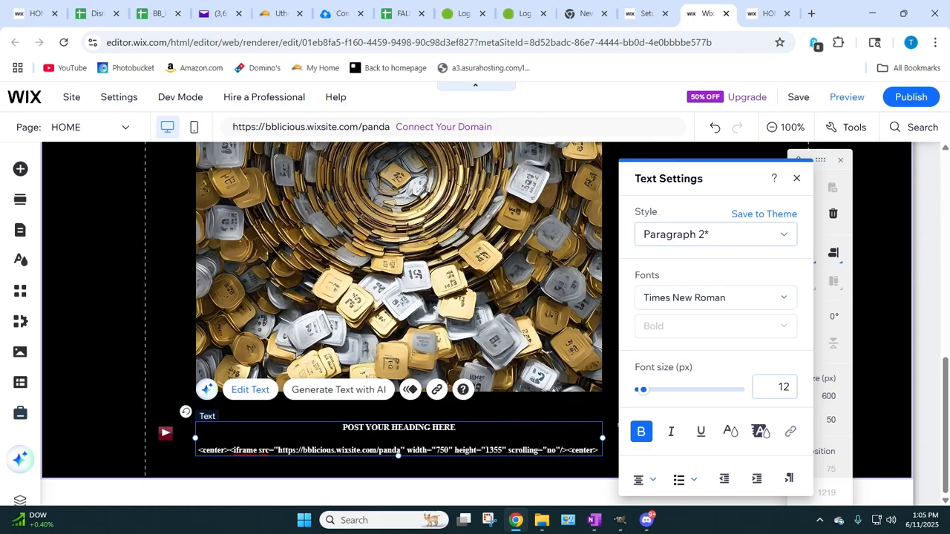
left_click(411, 462)
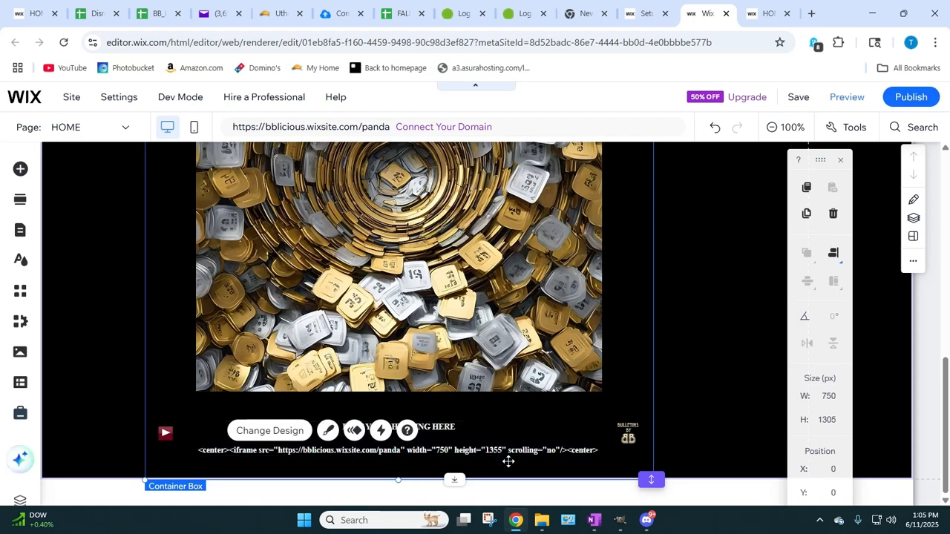
Step: Save the site with the new iframe link, publish it, and close the publishing confirmation
left_click(806, 99)
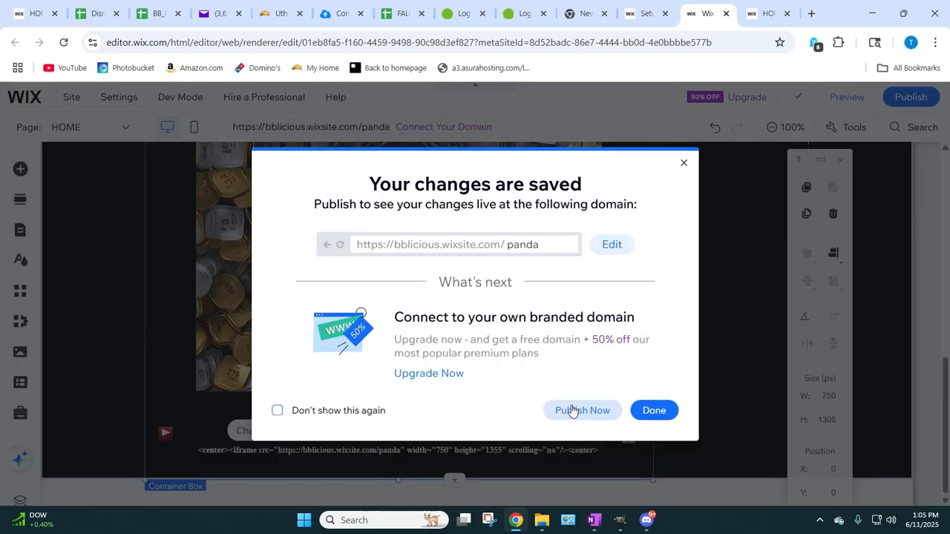
left_click(572, 411)
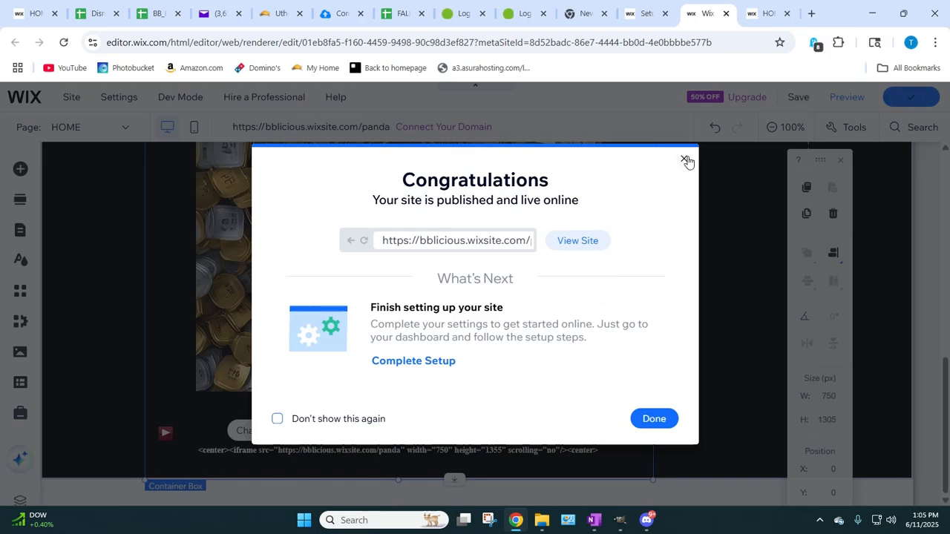
left_click(684, 159)
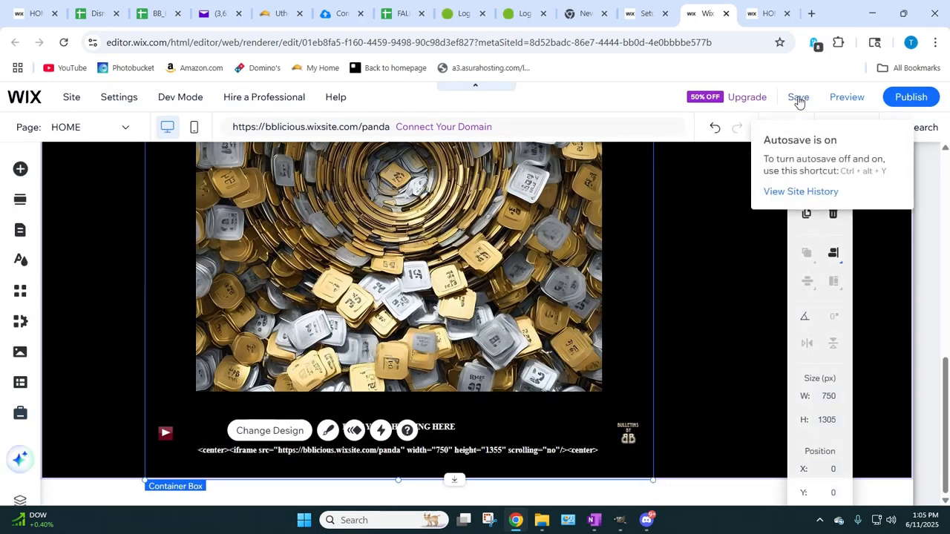
Step: Save the site once more and publish it again
left_click(798, 98)
left_click(798, 98)
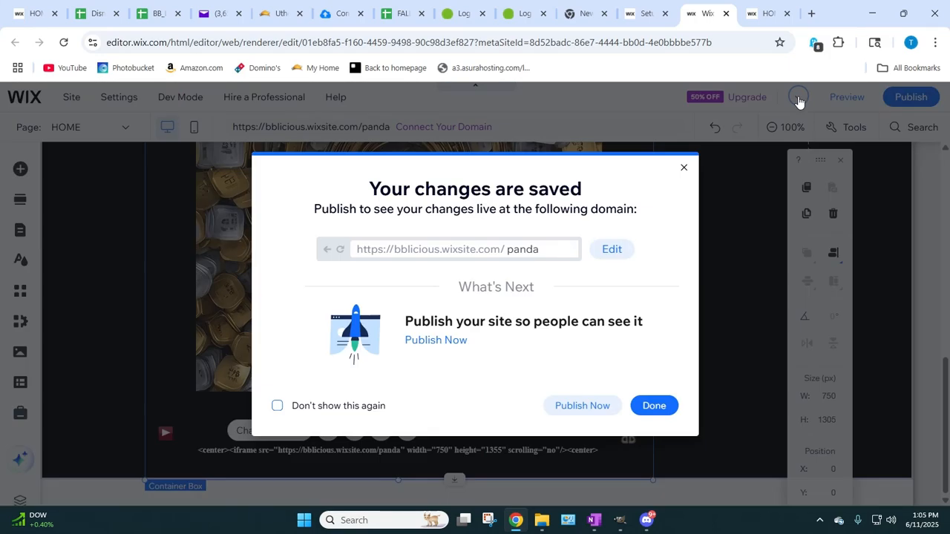
left_click(798, 98)
left_click(798, 99)
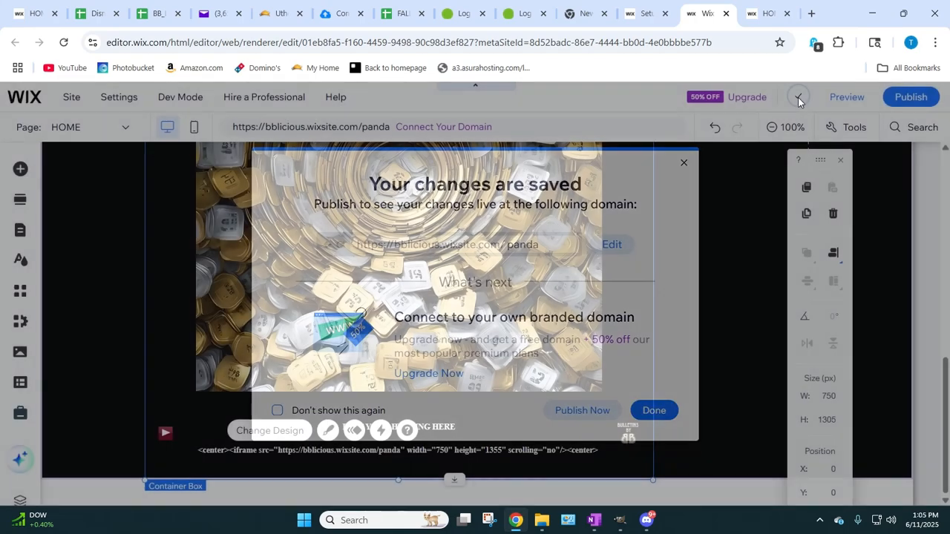
left_click(798, 97)
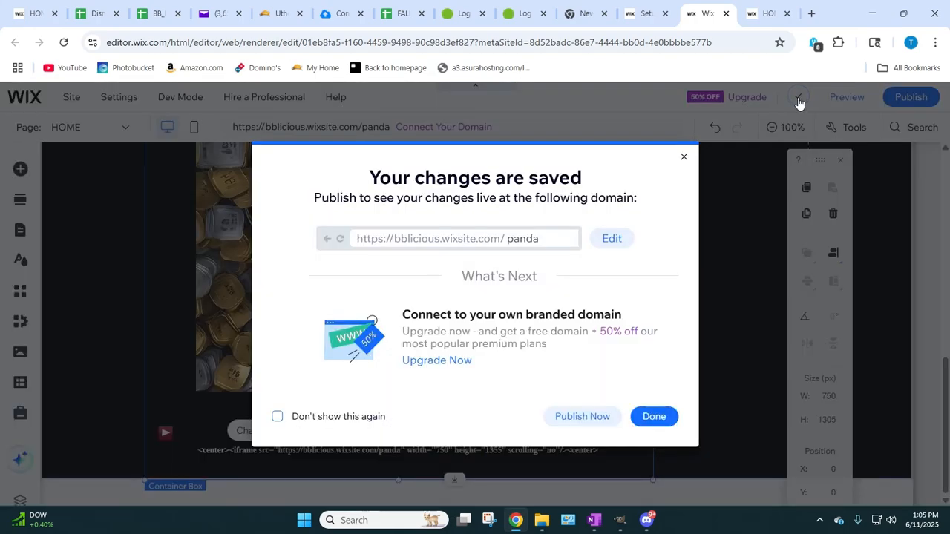
left_click(798, 99)
left_click(799, 98)
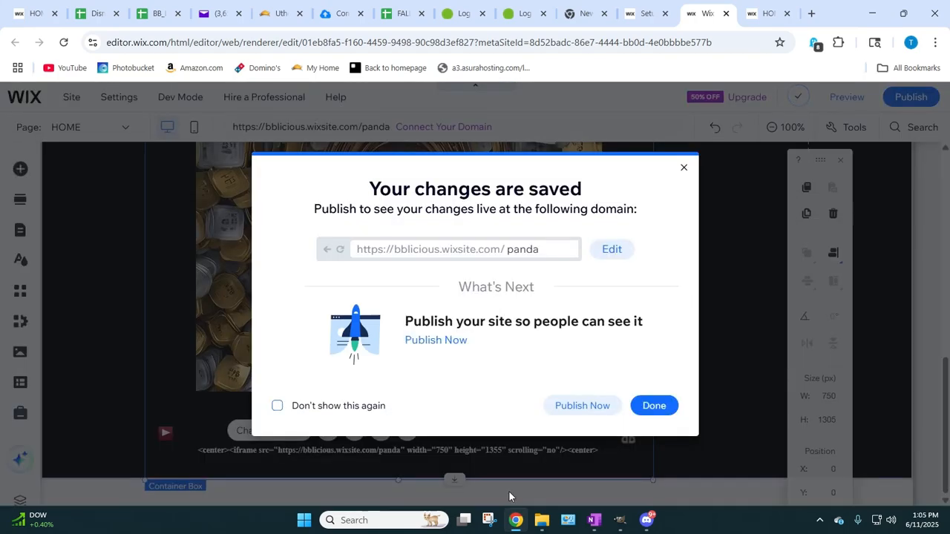
left_click(557, 411)
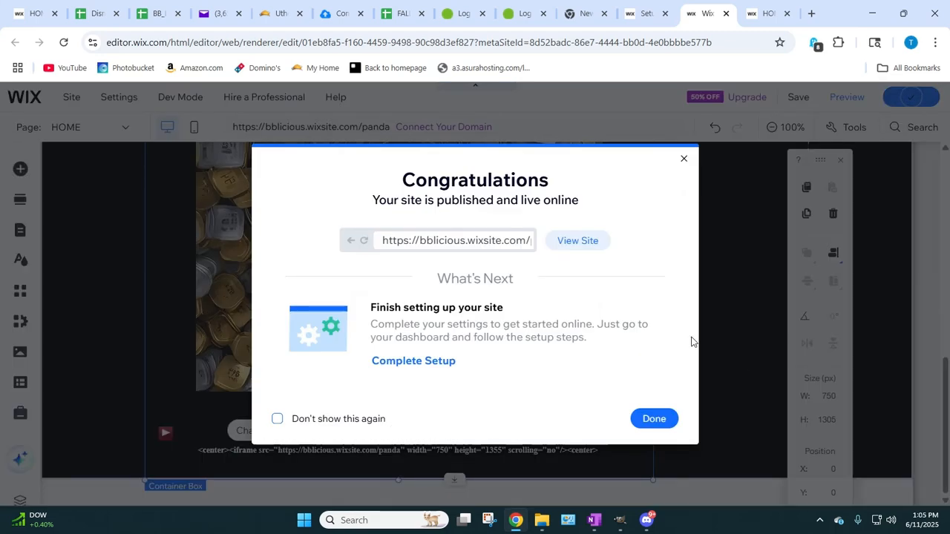
Step: View the live panda site and copy the complete iframe code line beneath the heading, from the opening to the closing center tag
left_click(571, 245)
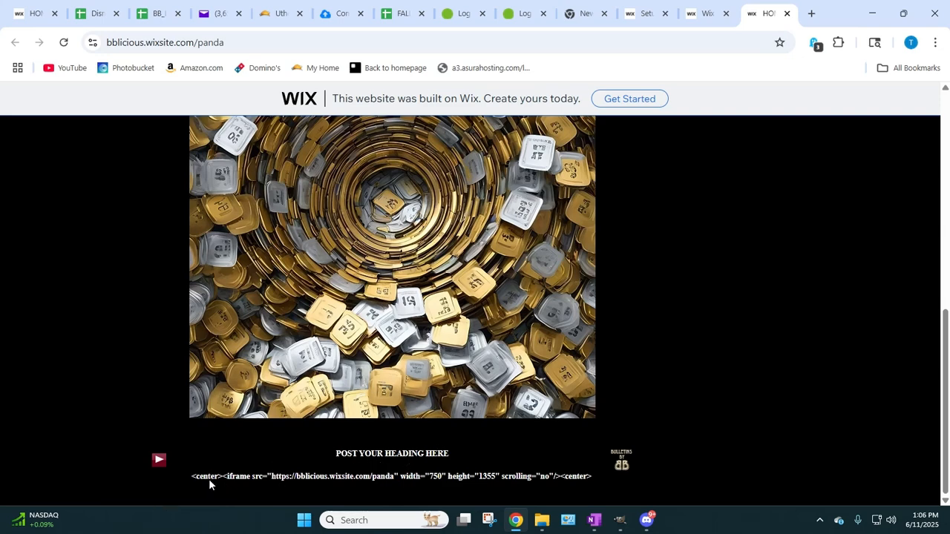
scroll(354, 393, "up", 4)
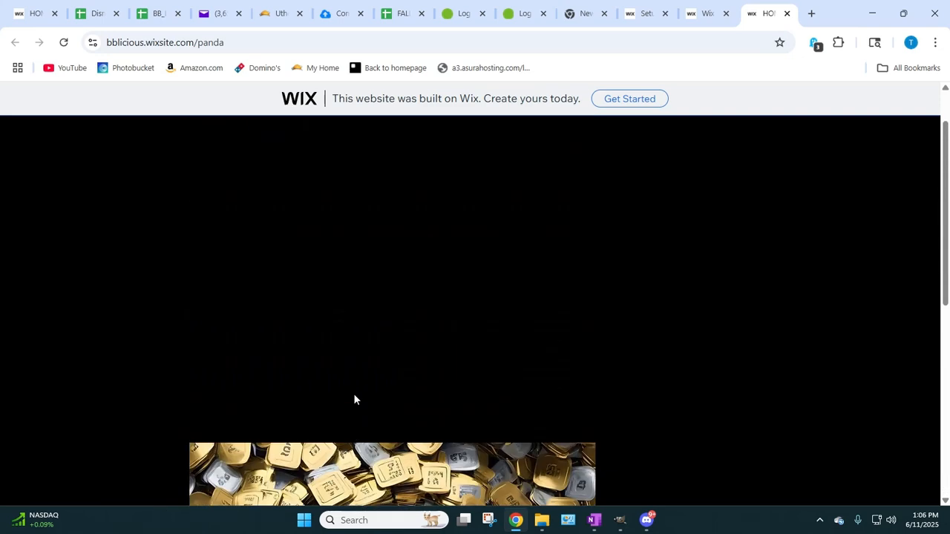
scroll(352, 395, "down", 4)
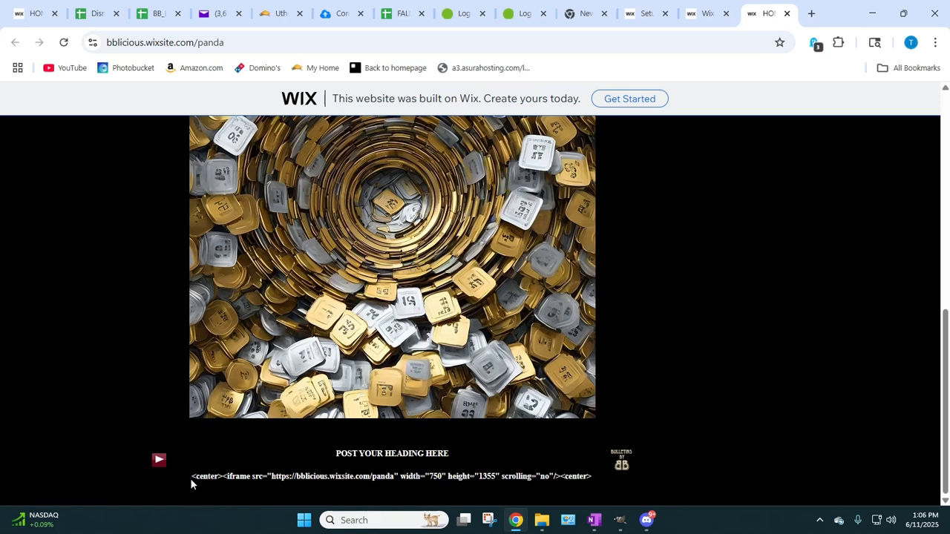
left_click_drag(190, 478, 316, 495)
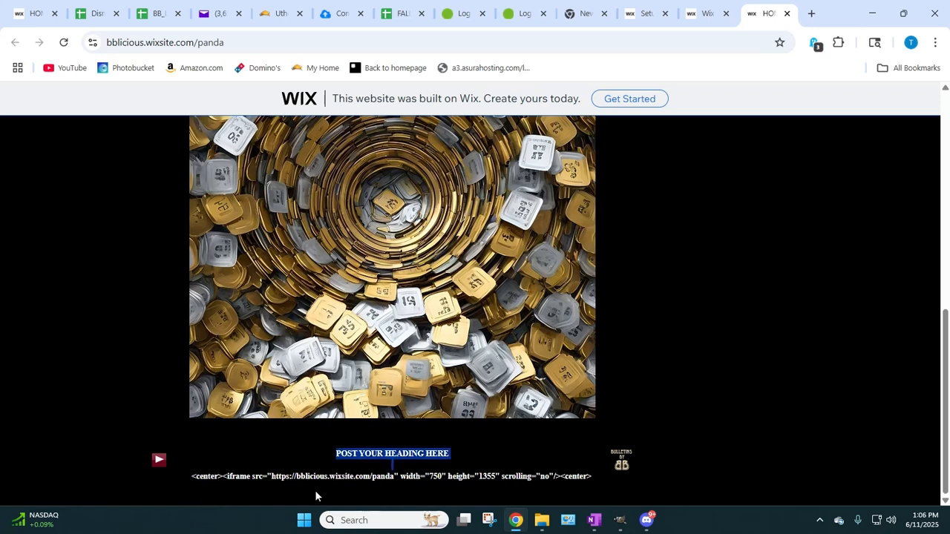
left_click(191, 479)
left_click_drag(192, 479, 590, 479)
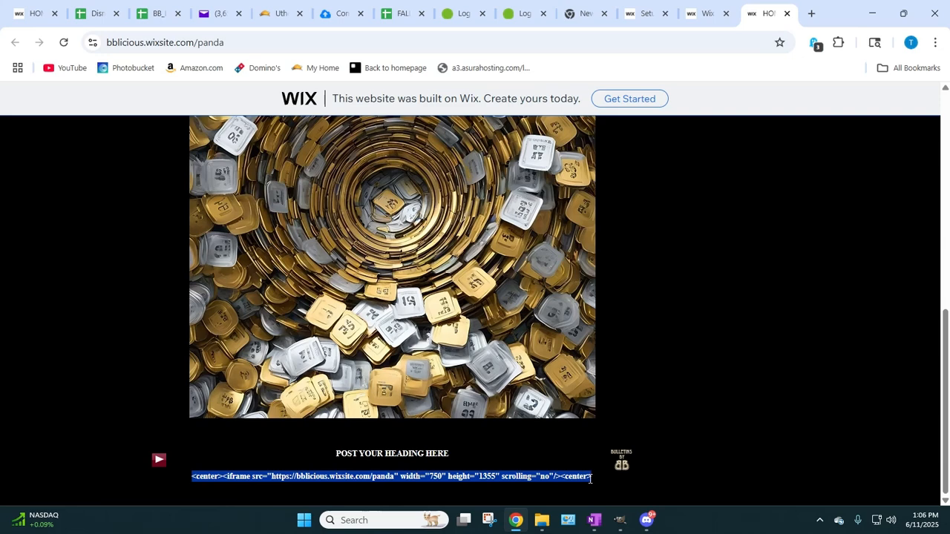
right_click(590, 478)
left_click(613, 342)
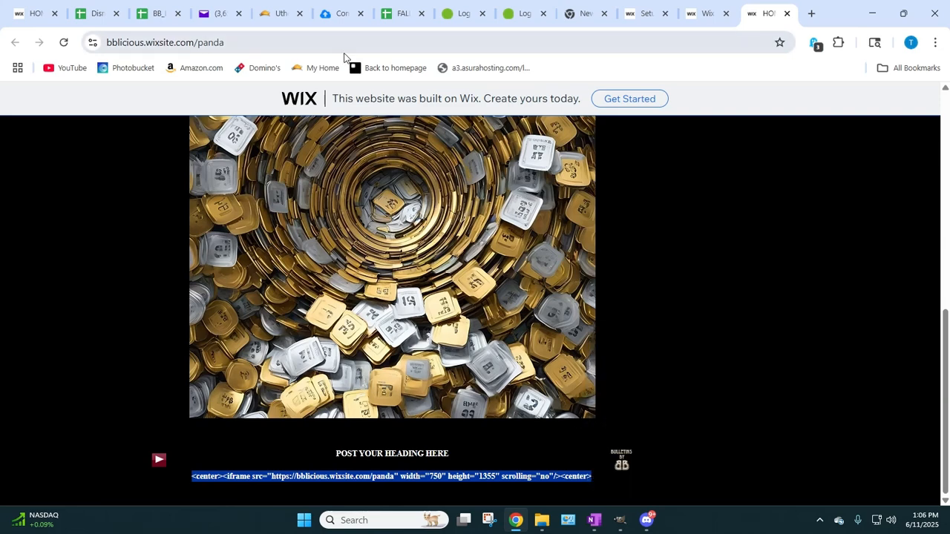
Step: Switch to Utherverse, compose a new message, and paste the copied iframe code into its body
left_click(277, 23)
left_click(504, 417)
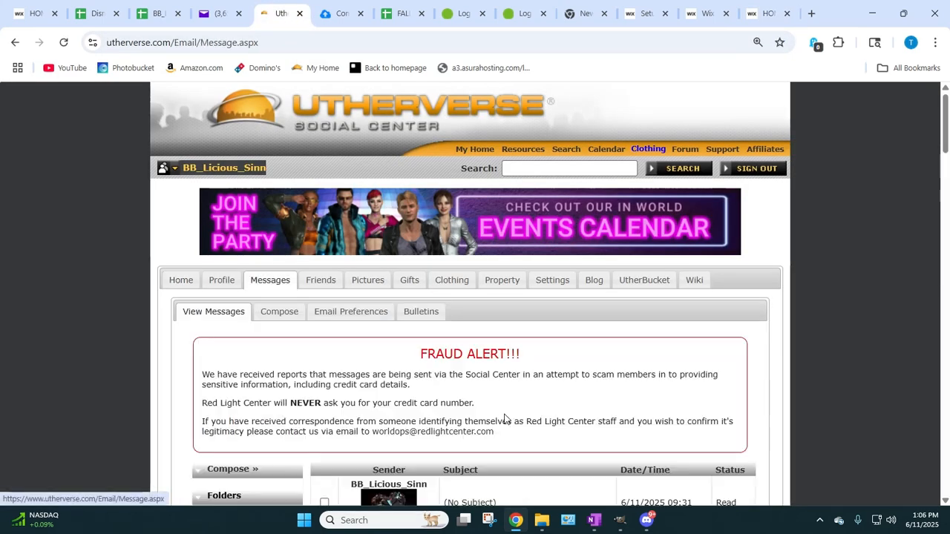
left_click(268, 316)
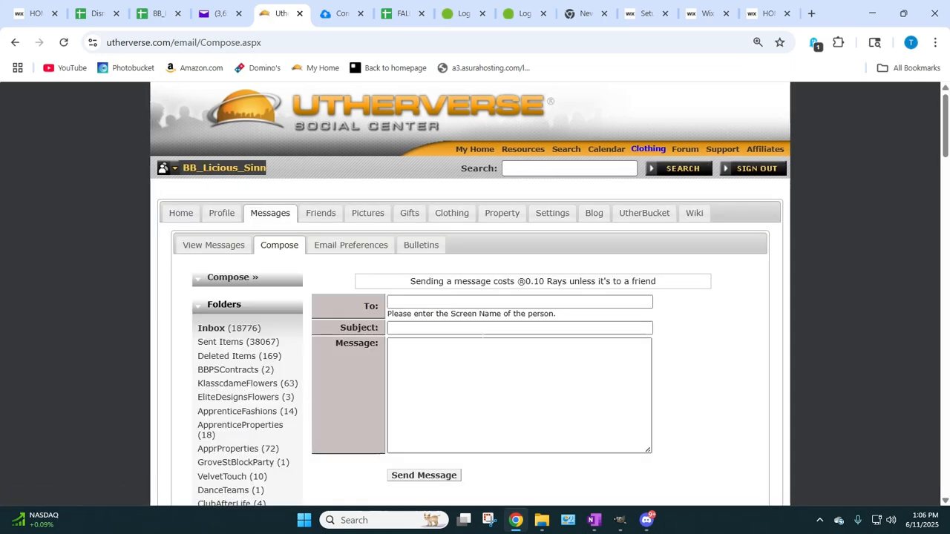
scroll(469, 260, "down", 3)
right_click(468, 171)
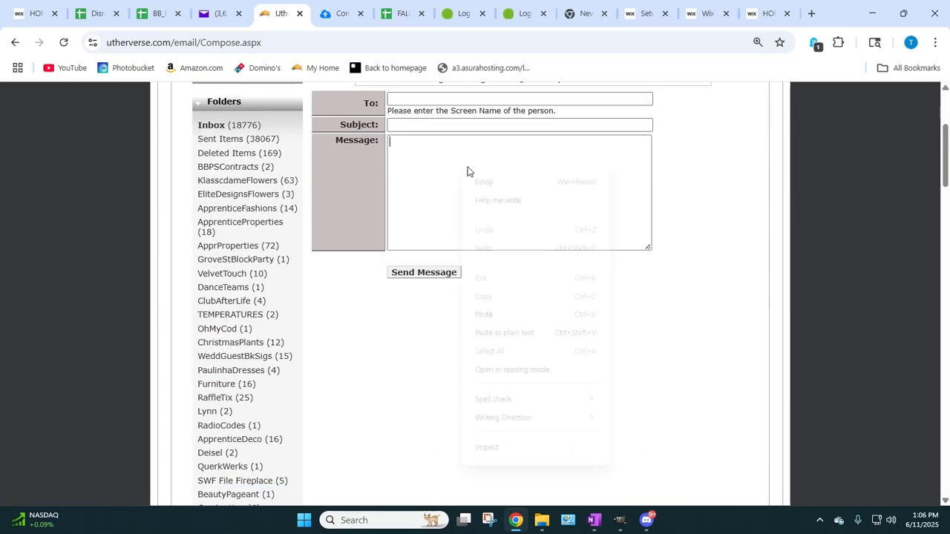
left_click(494, 315)
Step: Address the message to the account's own screen name and send it without a subject
scroll(455, 311, "up", 2)
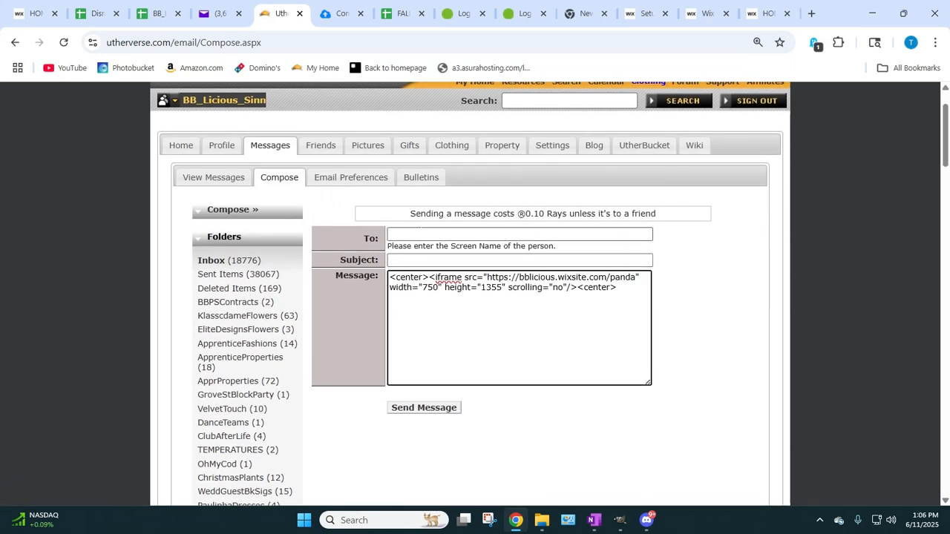
left_click(475, 234)
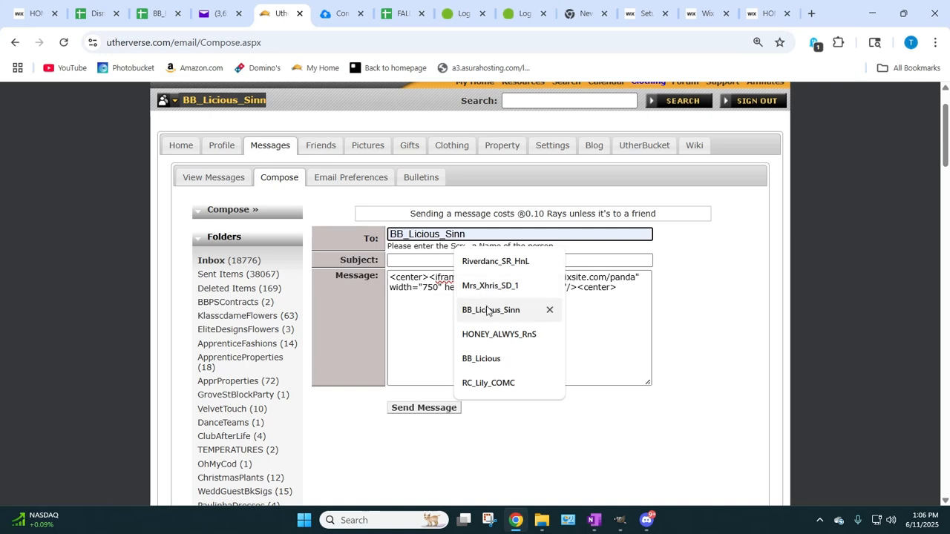
left_click(487, 311)
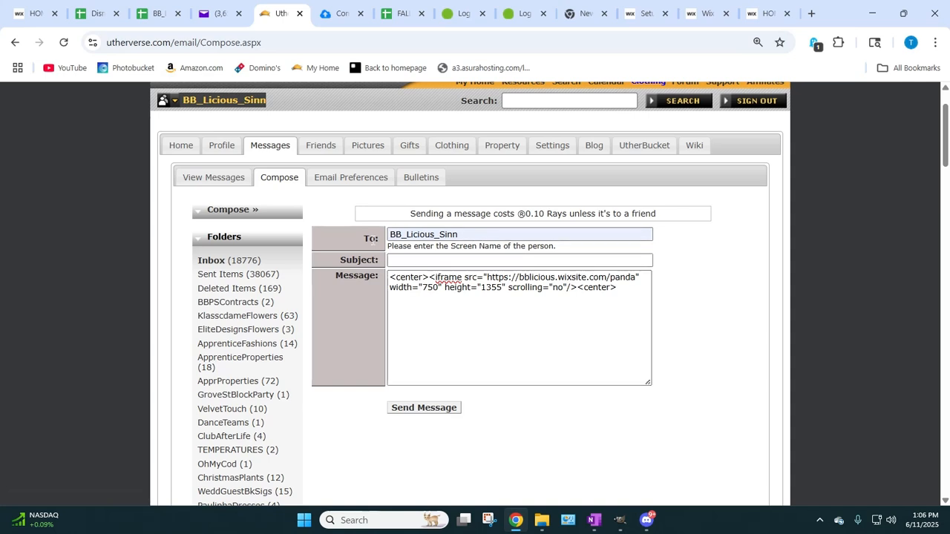
left_click(417, 410)
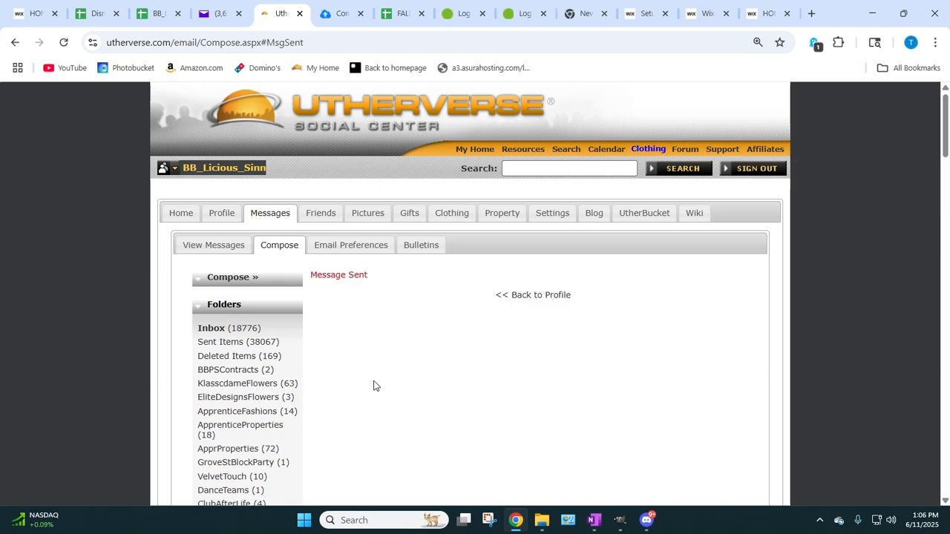
Step: Open the newly received message in the inbox and examine the embedded panda page down to its iframe code
scroll(705, 301, "down", 1)
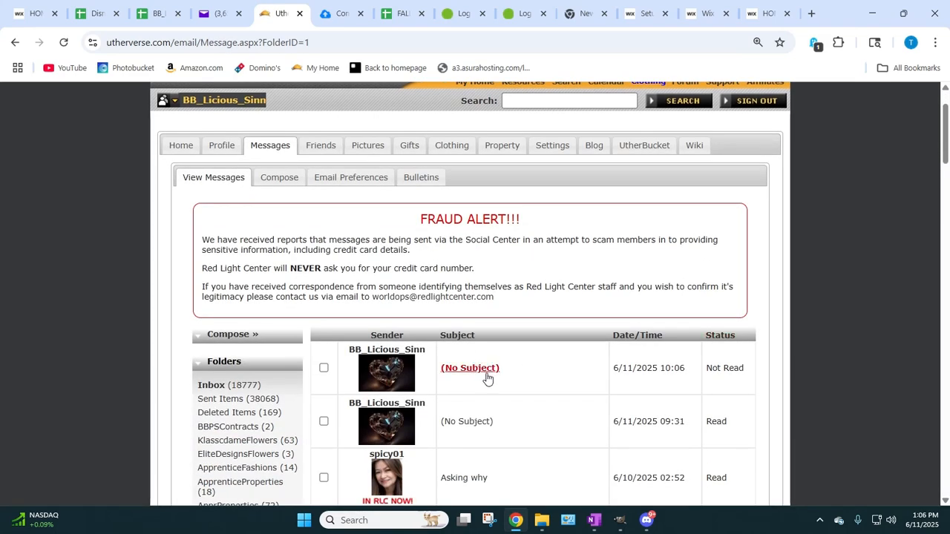
left_click(481, 374)
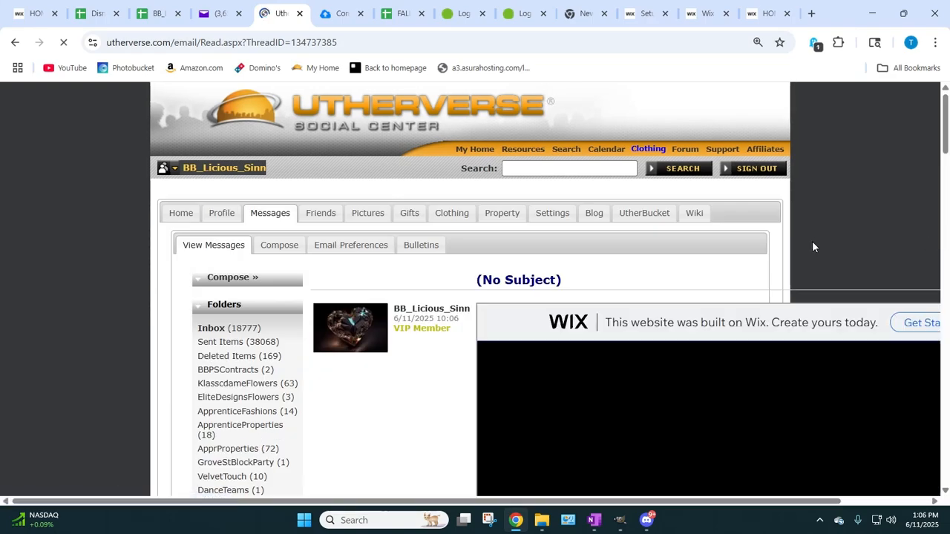
scroll(519, 408, "right", 2)
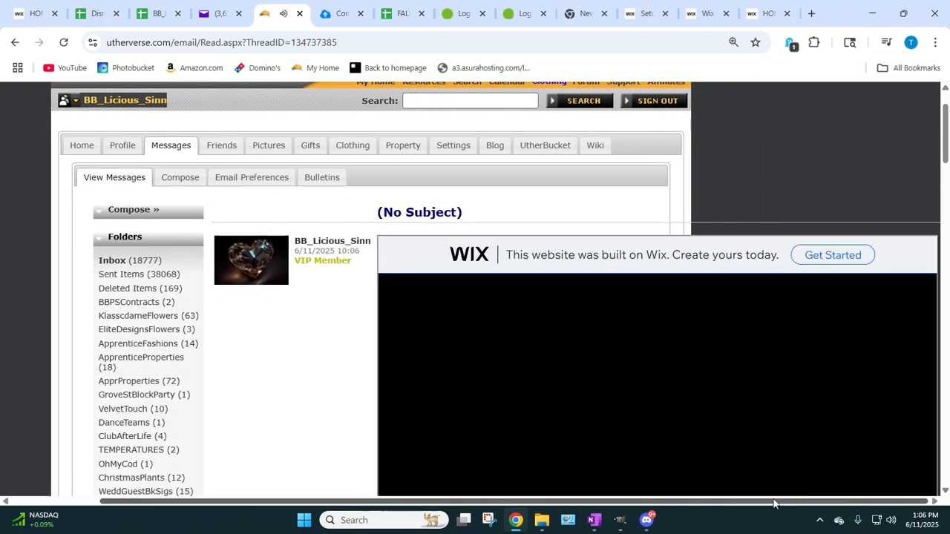
scroll(595, 323, "down", 1)
scroll(575, 330, "down", 12)
scroll(445, 356, "up", 4)
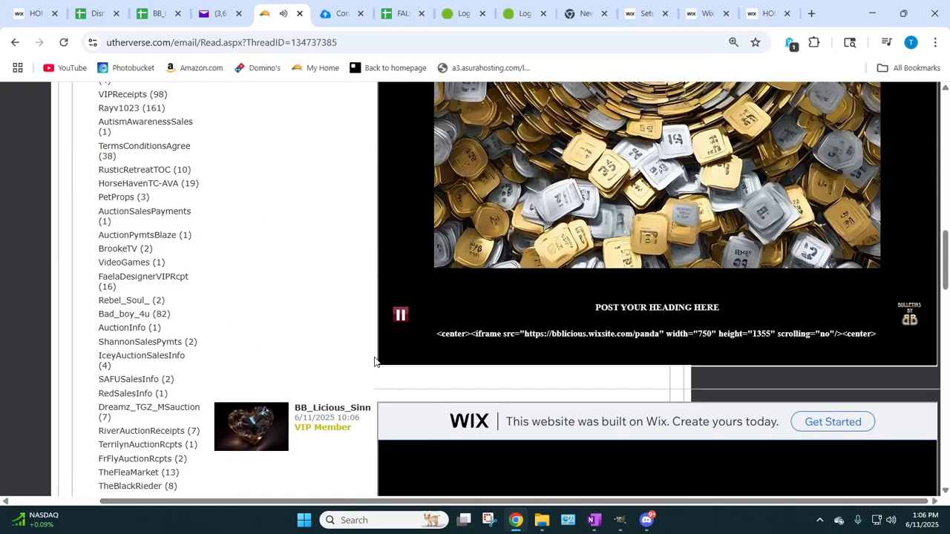
scroll(414, 419, "down", 8)
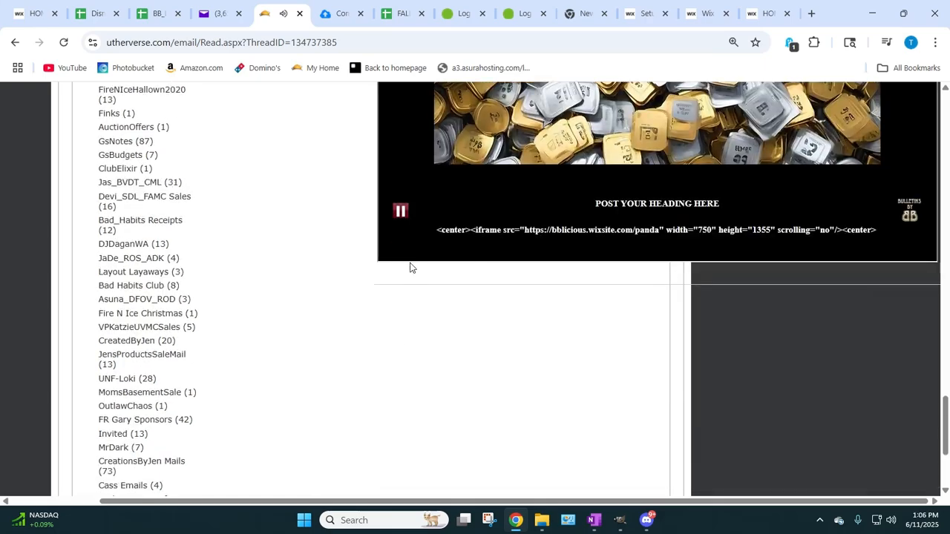
Step: Pause the music in the embedded page, review the page once more, and return to the Utherverse home page
left_click(401, 218)
scroll(746, 351, "up", 20)
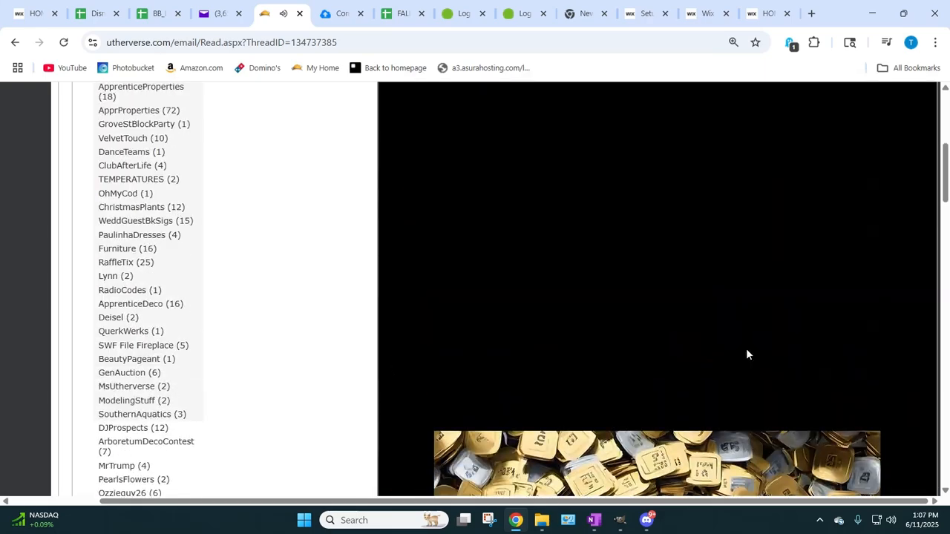
scroll(747, 350, "down", 4)
scroll(746, 353, "down", 3)
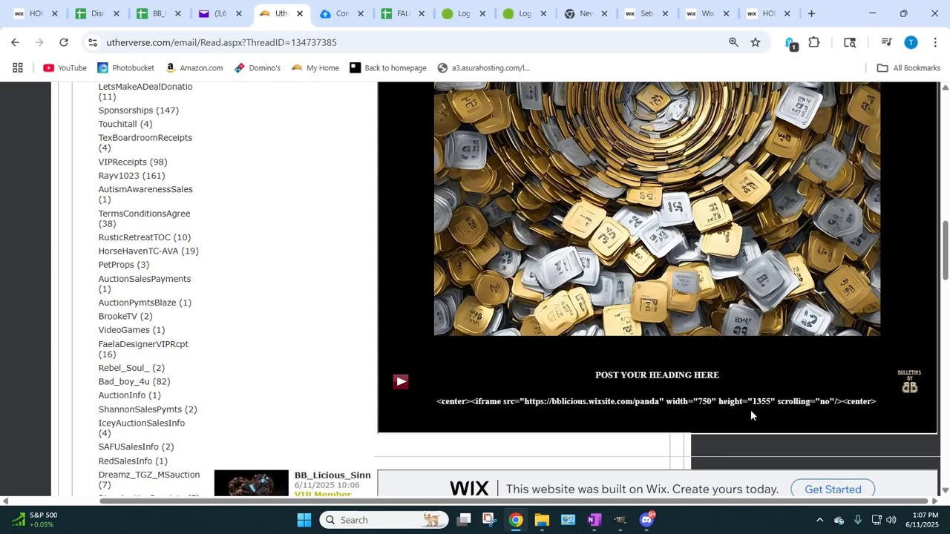
scroll(576, 384, "up", 10)
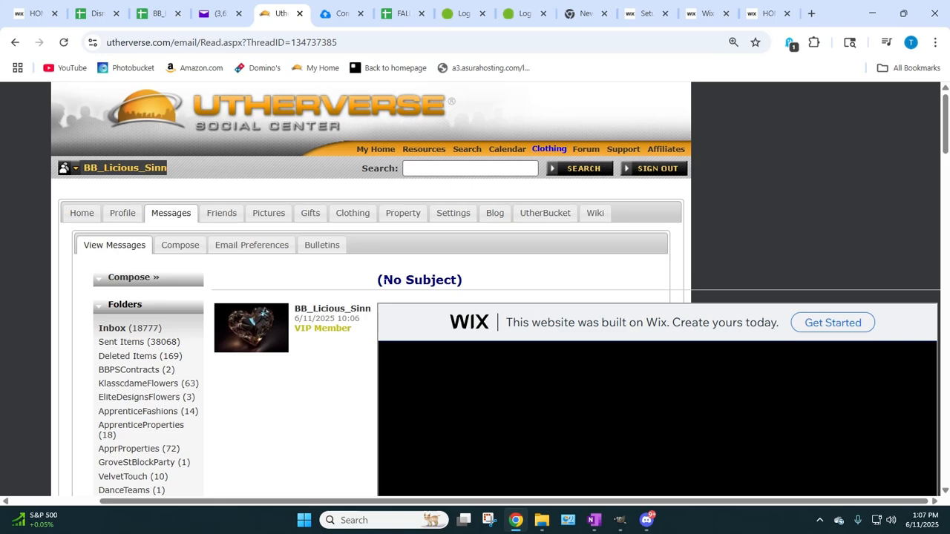
left_click(360, 148)
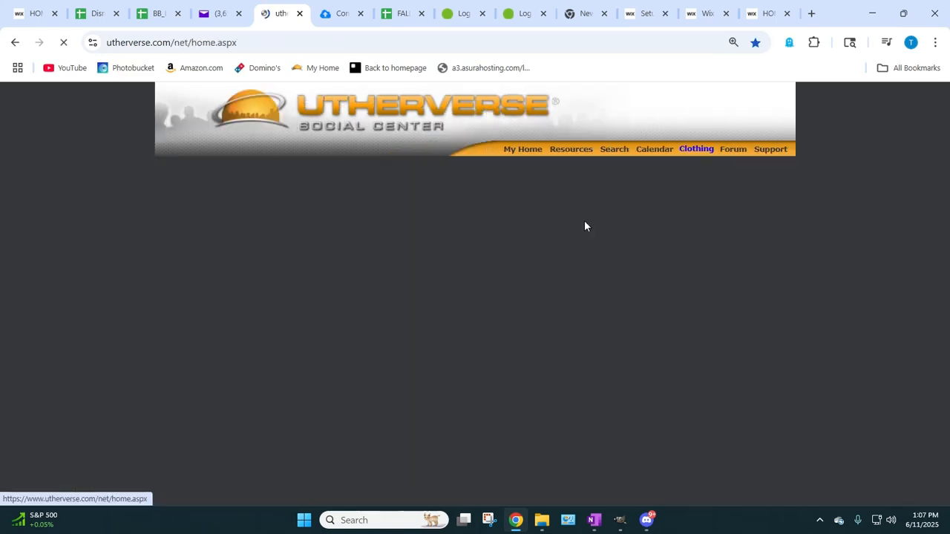
Step: Return to the live panda site and copy the POST YOUR HEADING HERE heading together with the iframe code line
left_click(760, 15)
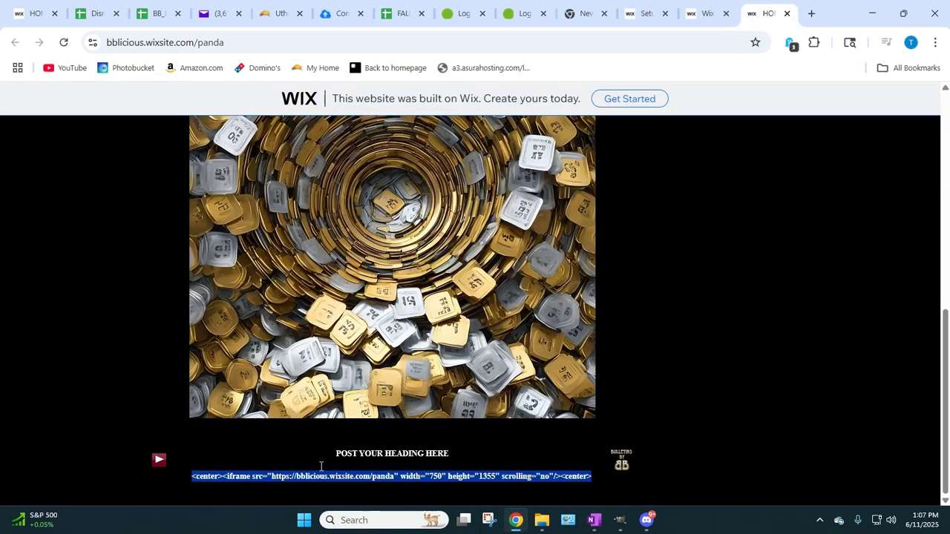
left_click_drag(336, 455, 594, 476)
right_click(566, 479)
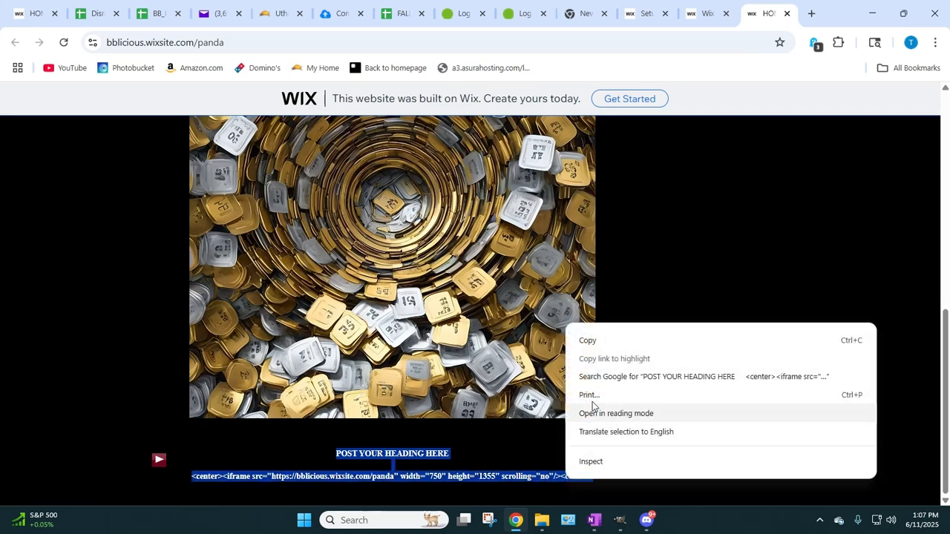
left_click(587, 339)
scroll(784, 297, "up", 5)
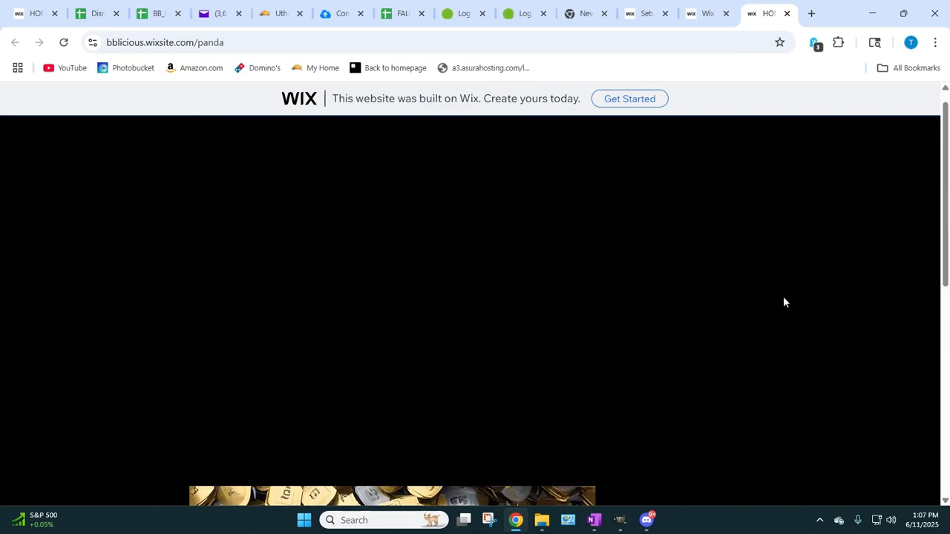
Step: Close the live panda site and the Wix editor, and show the full list of Wix sites from the dashboard
left_click(787, 14)
left_click(786, 13)
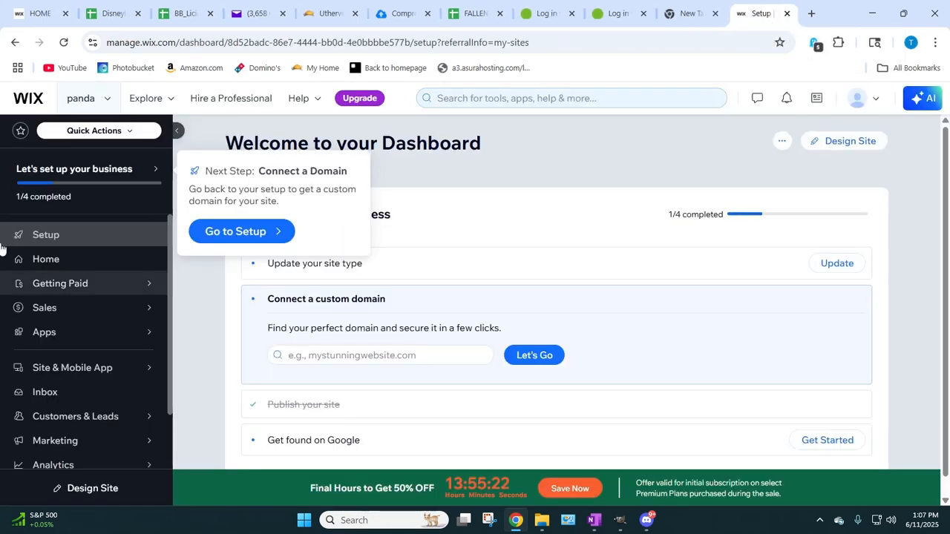
left_click(103, 104)
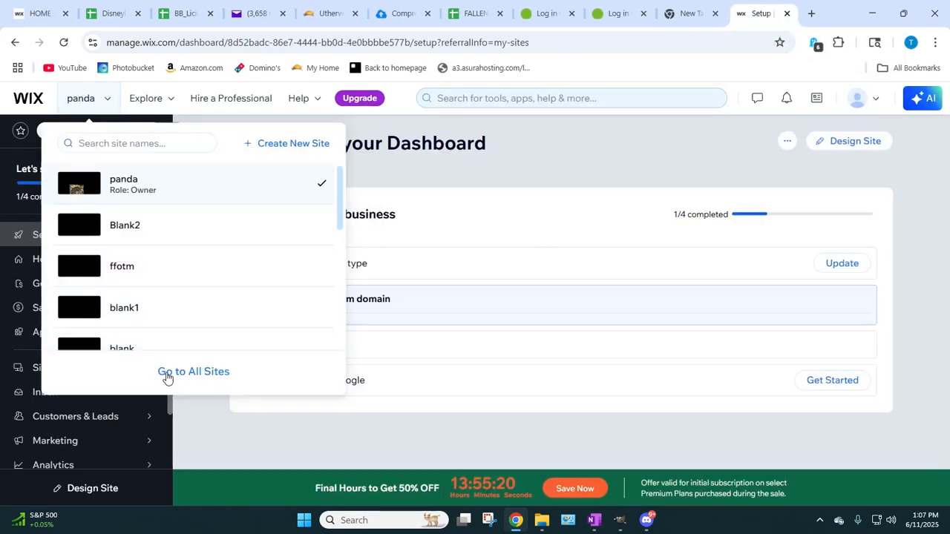
left_click(168, 378)
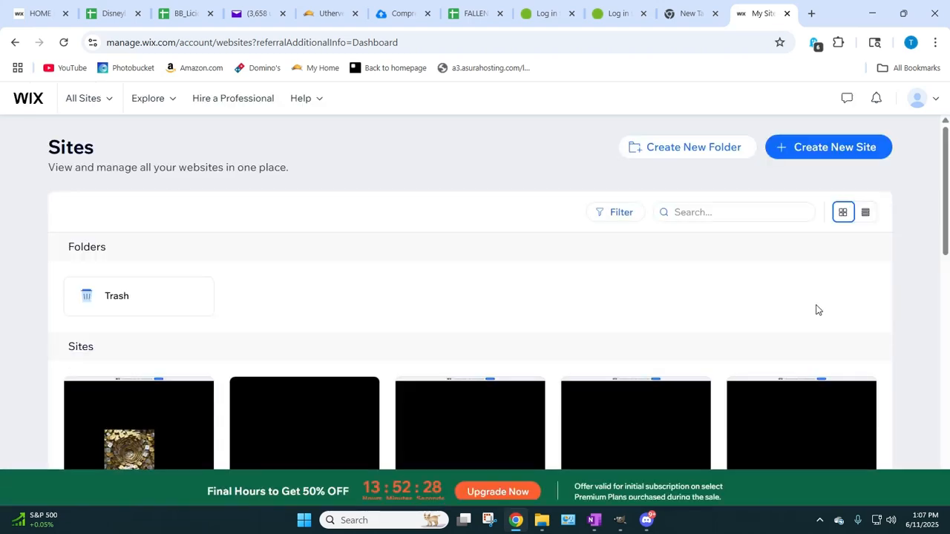
scroll(815, 304, "down", 2)
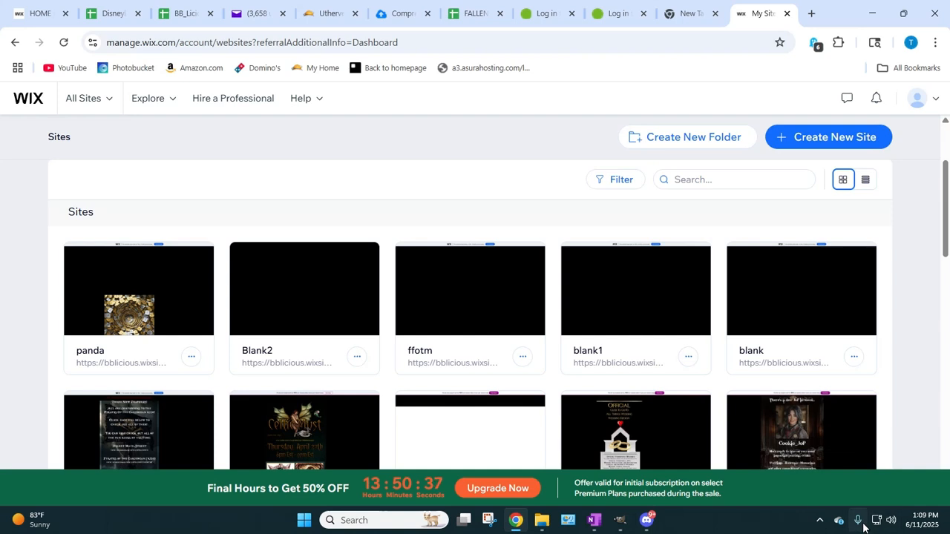
left_click(816, 526)
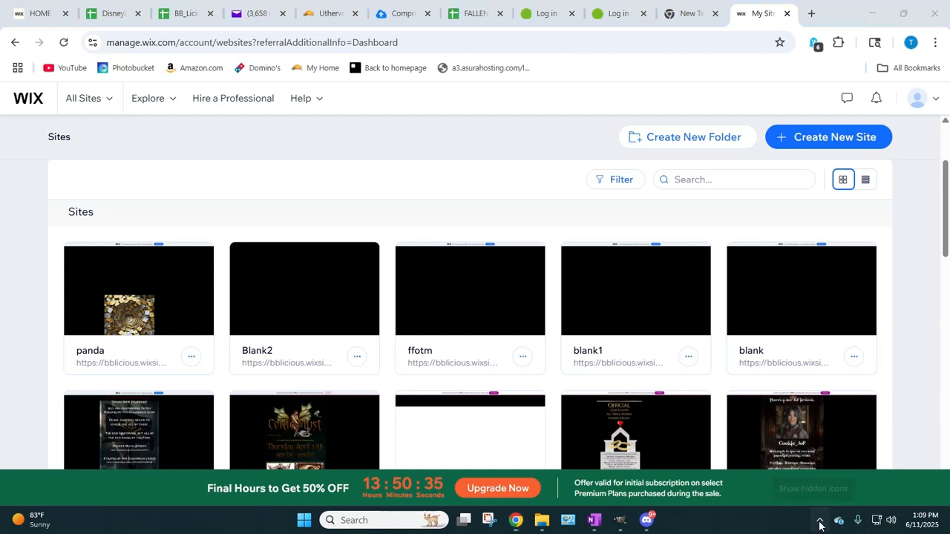
left_click(818, 464)
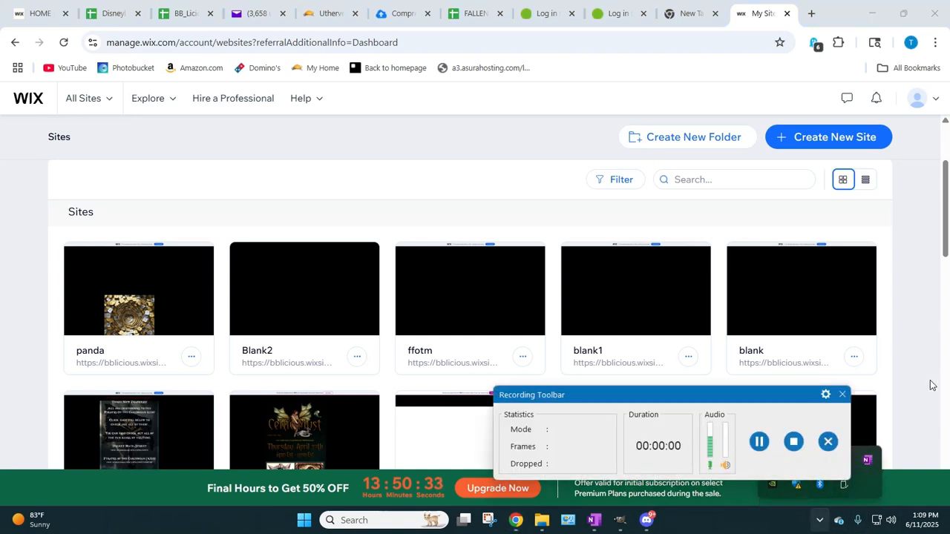
left_click_drag(647, 394, 674, 218)
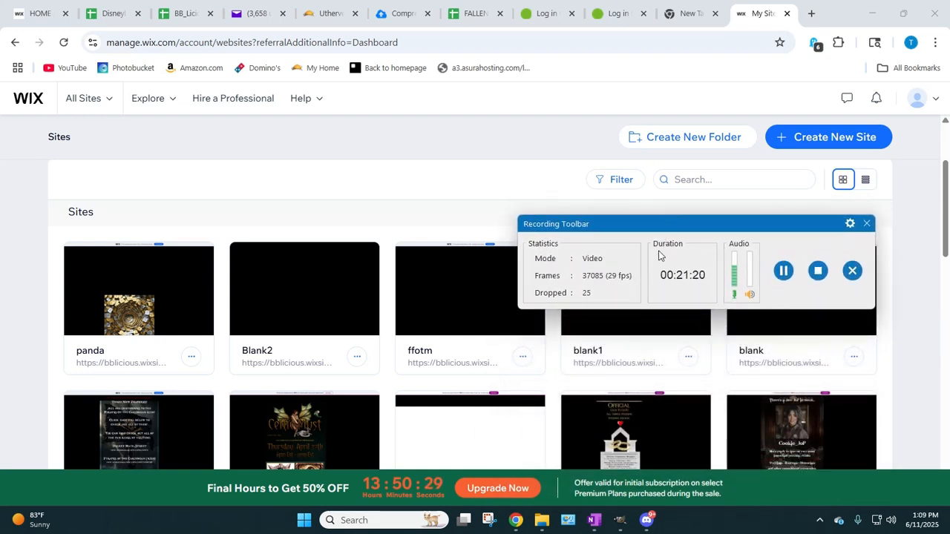